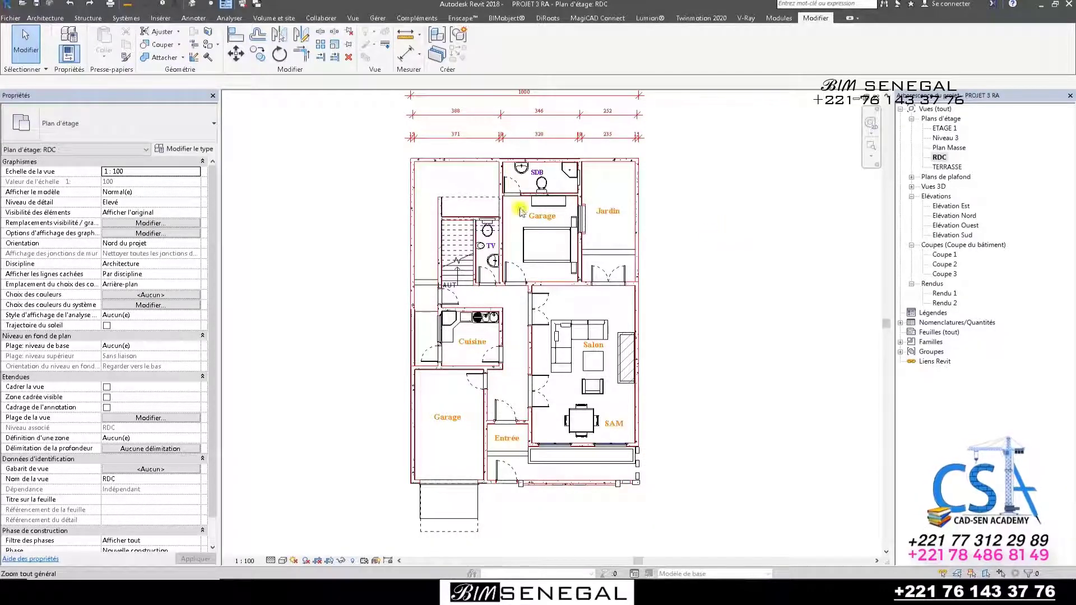
# Create a new sheet using the Métrique A4 title block, loaded from the Cartouches library folder.
pyautogui.click(353, 18)
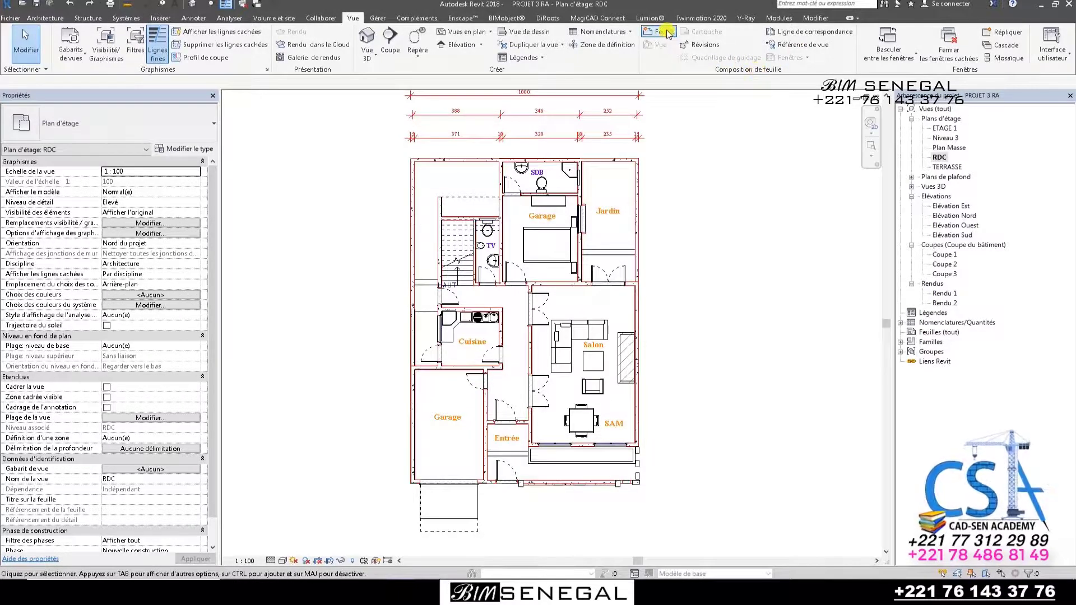
pyautogui.click(662, 32)
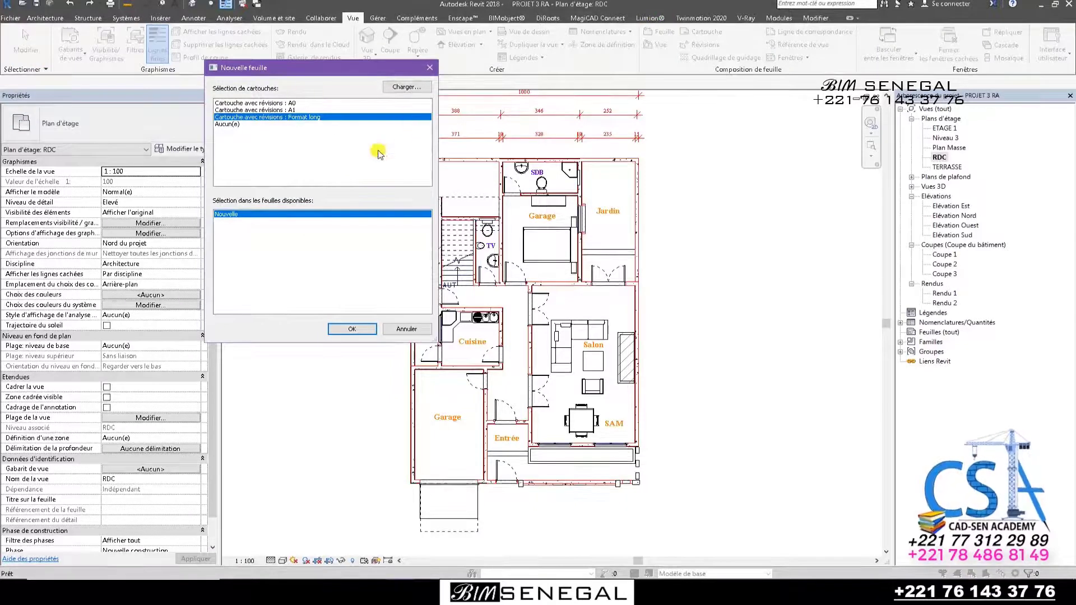
pyautogui.click(399, 88)
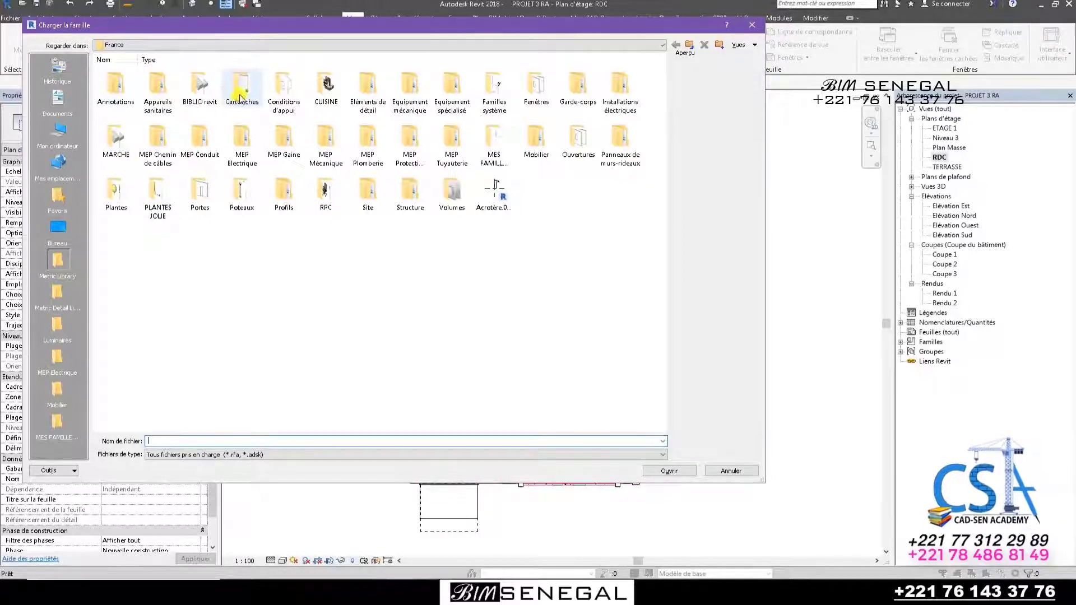
pyautogui.doubleClick(242, 90)
pyautogui.click(416, 223)
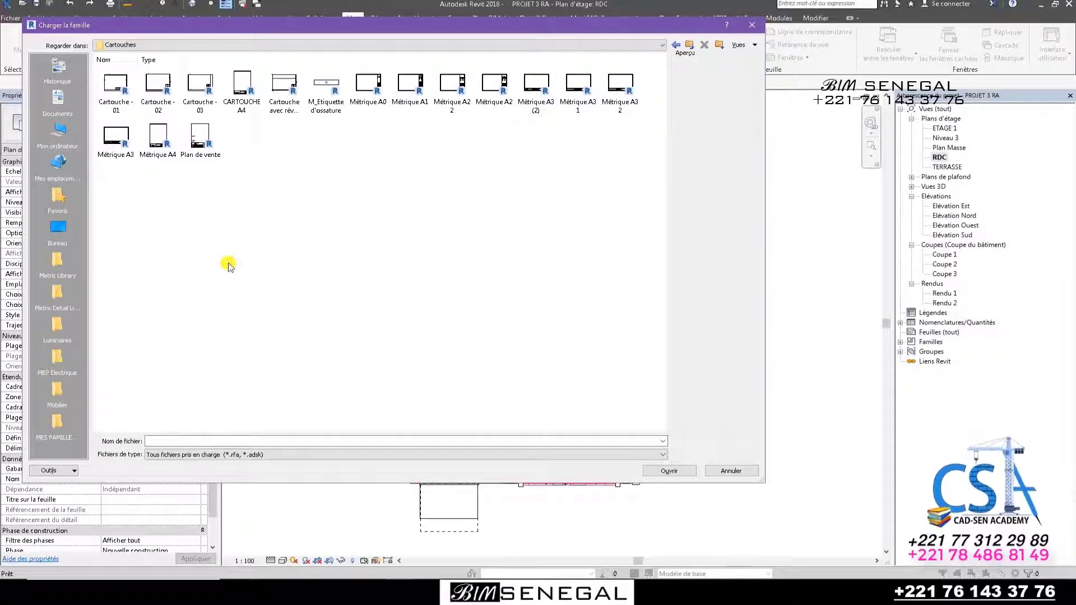
pyautogui.click(158, 138)
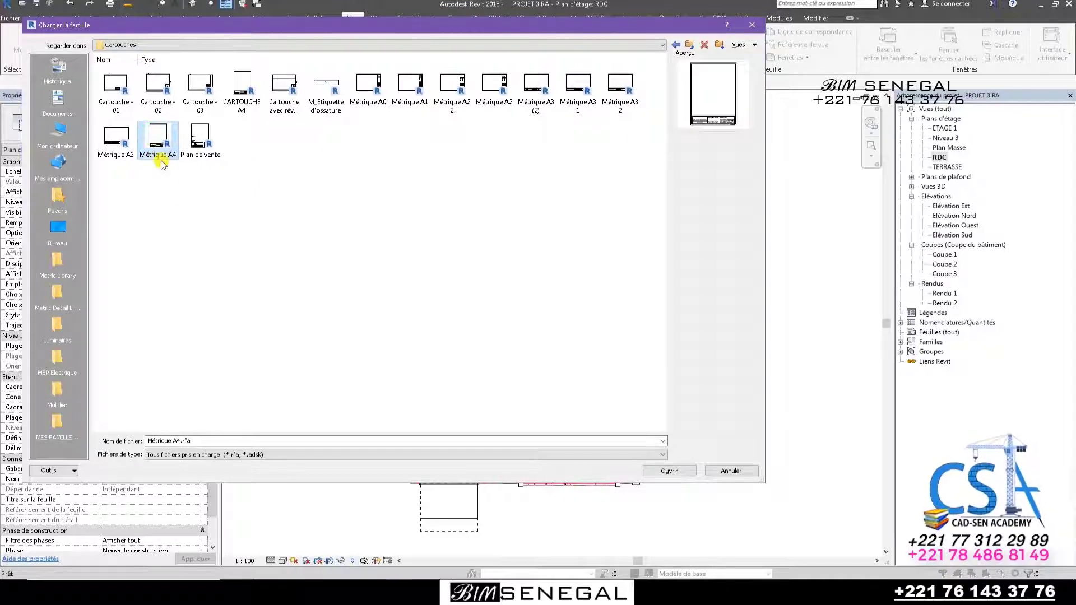
pyautogui.click(669, 471)
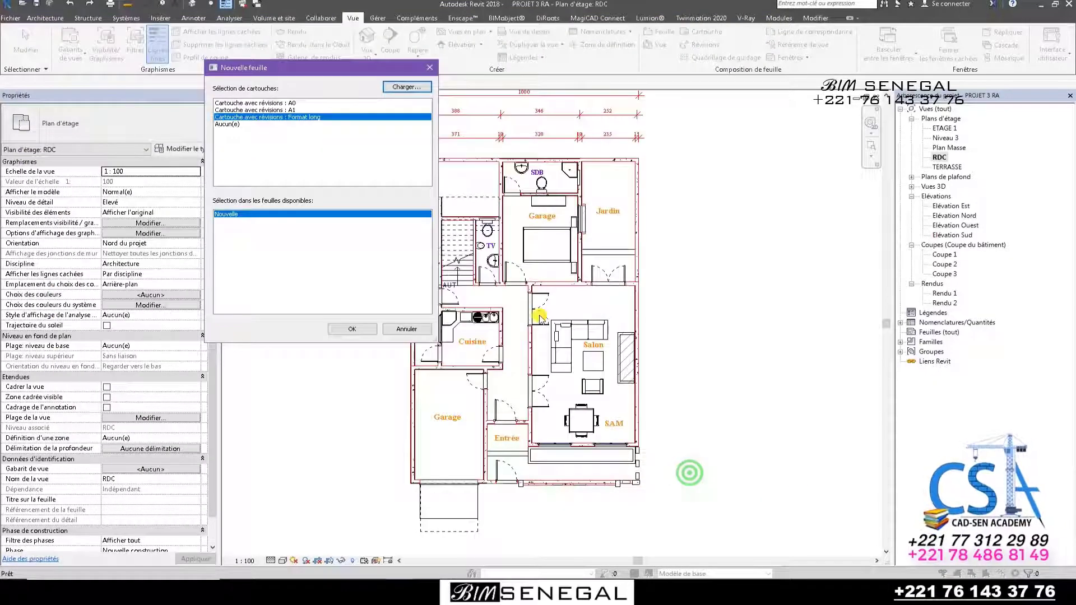
pyautogui.click(242, 216)
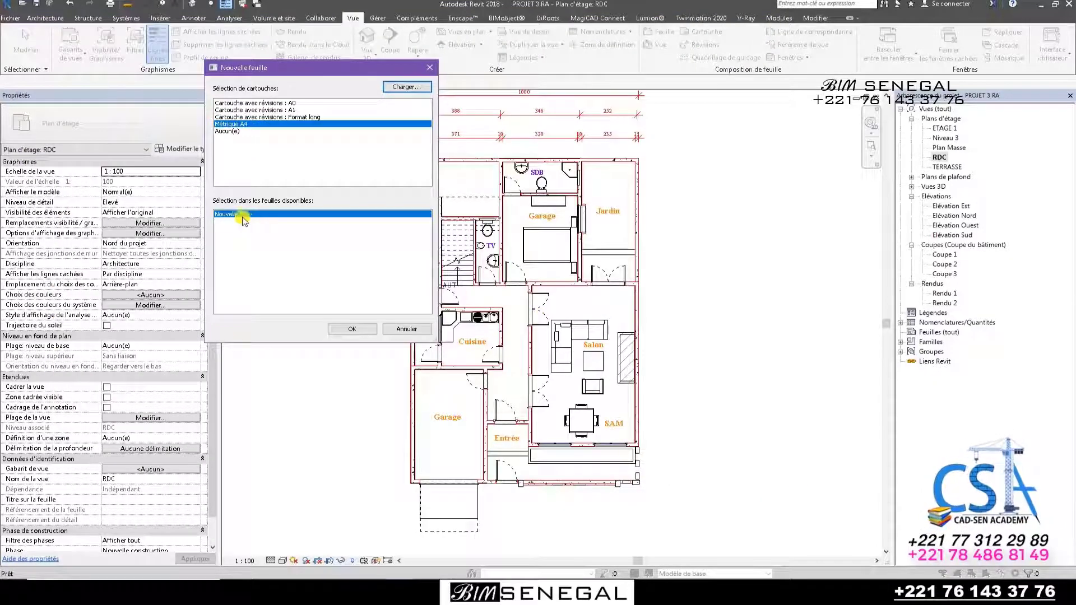
pyautogui.click(363, 331)
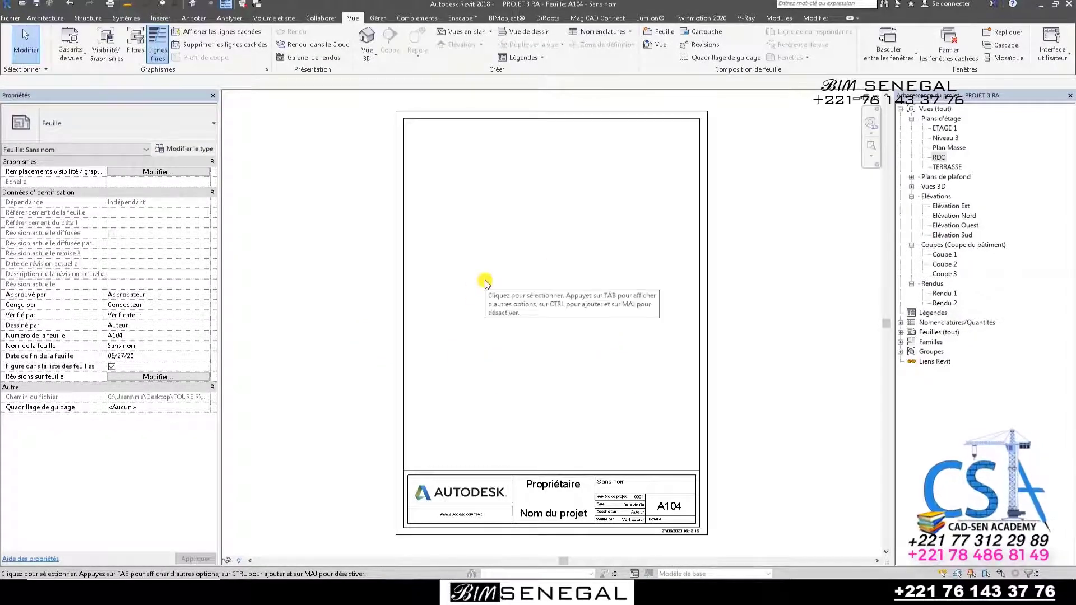
# Open the sheet's Métrique A4 title block for family editing and delete its Autodesk logo image.
pyautogui.scroll(-1, 454, 265)
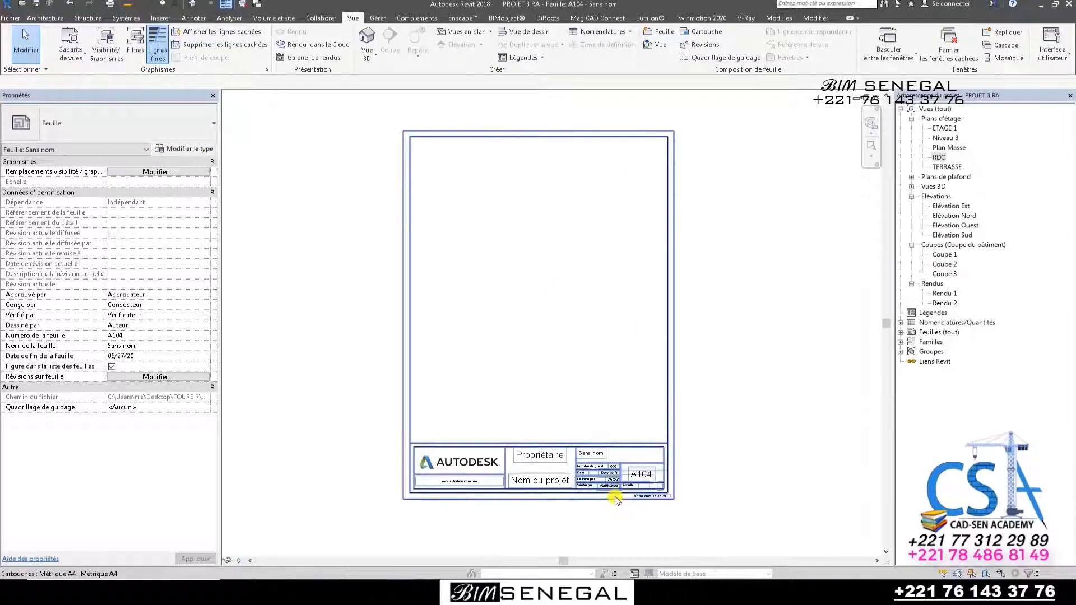
pyautogui.click(674, 454)
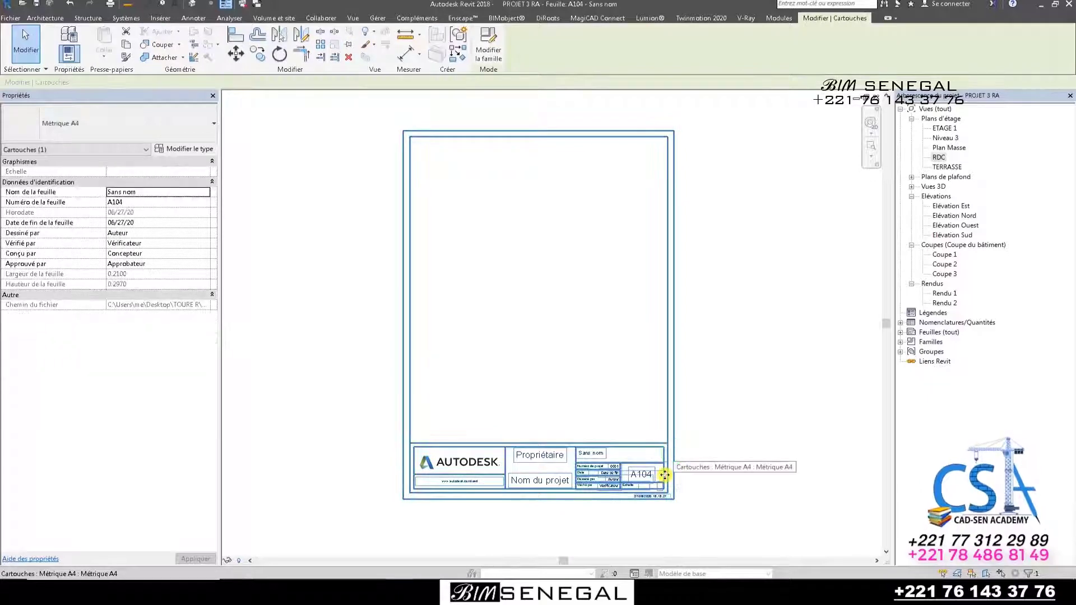
pyautogui.click(497, 53)
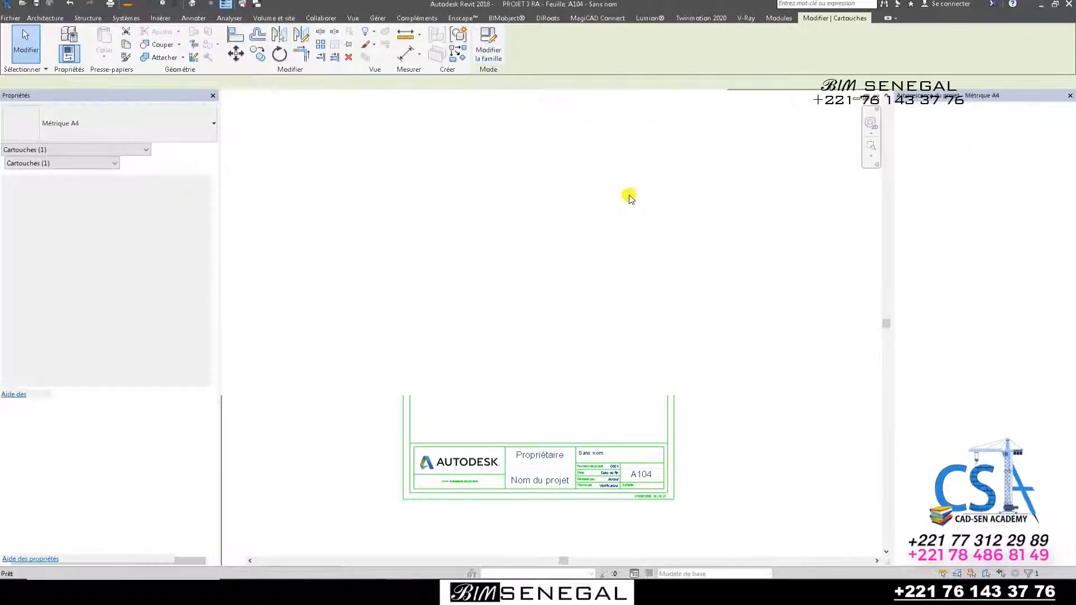
pyautogui.scroll(4, 452, 407)
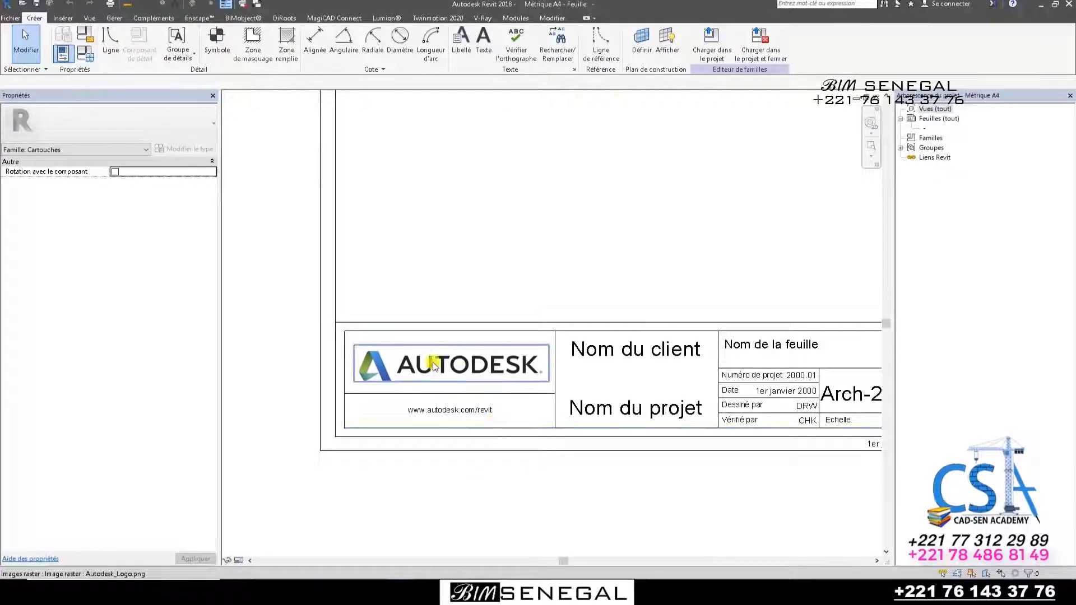
pyautogui.click(463, 372)
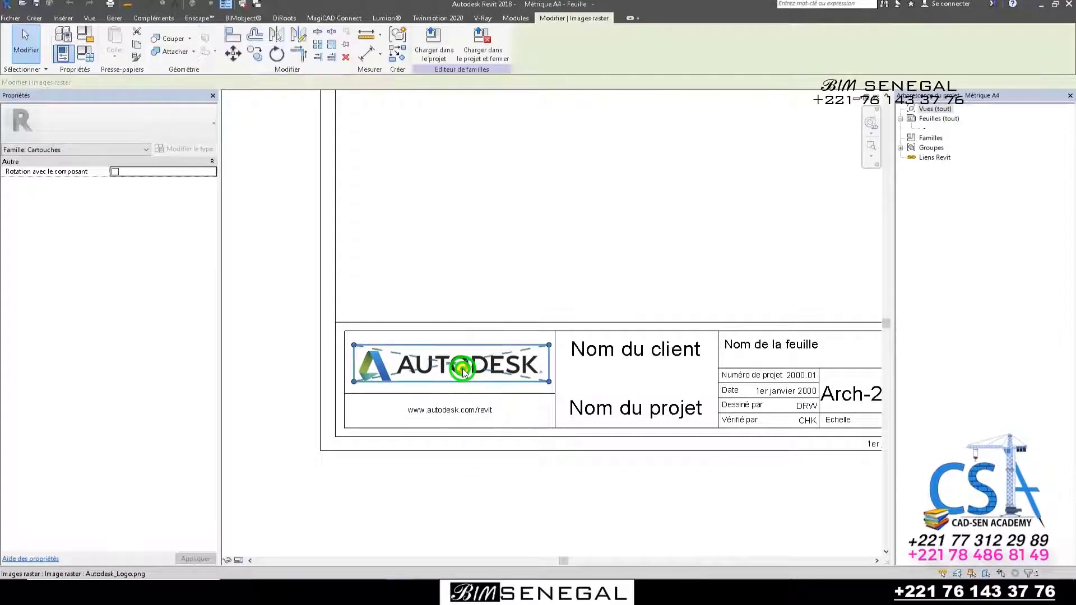
pyautogui.press('Delete')
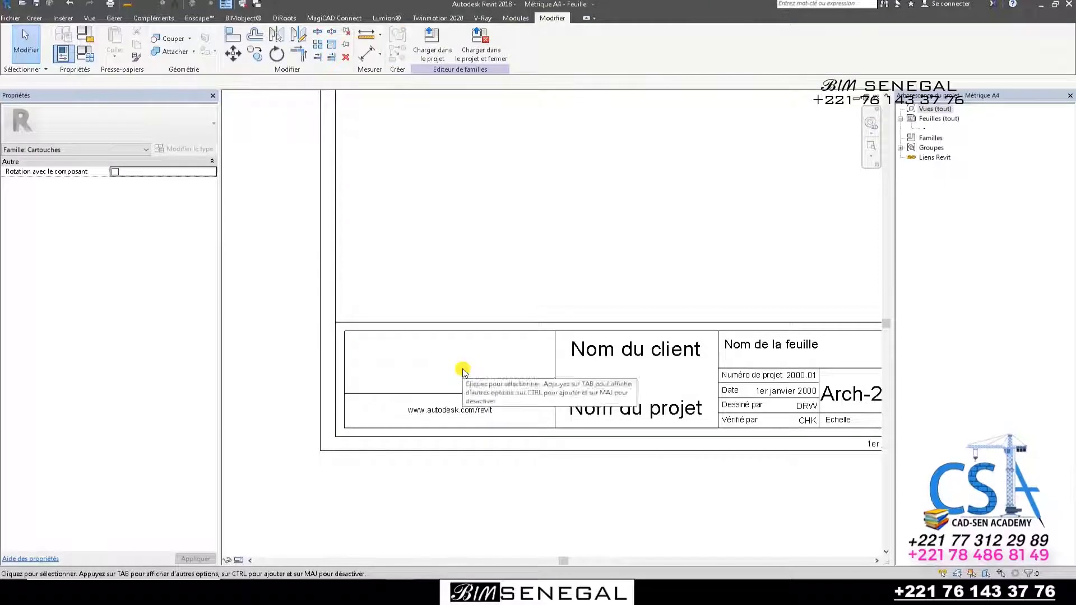
pyautogui.scroll(3, 474, 434)
pyautogui.scroll(2, 441, 400)
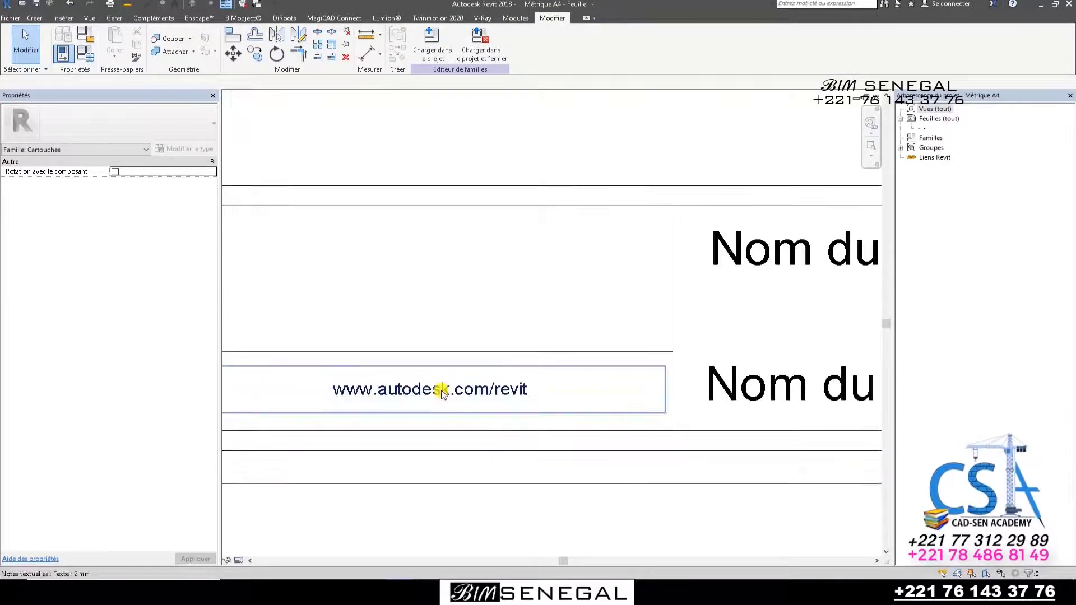
pyautogui.doubleClick(441, 390)
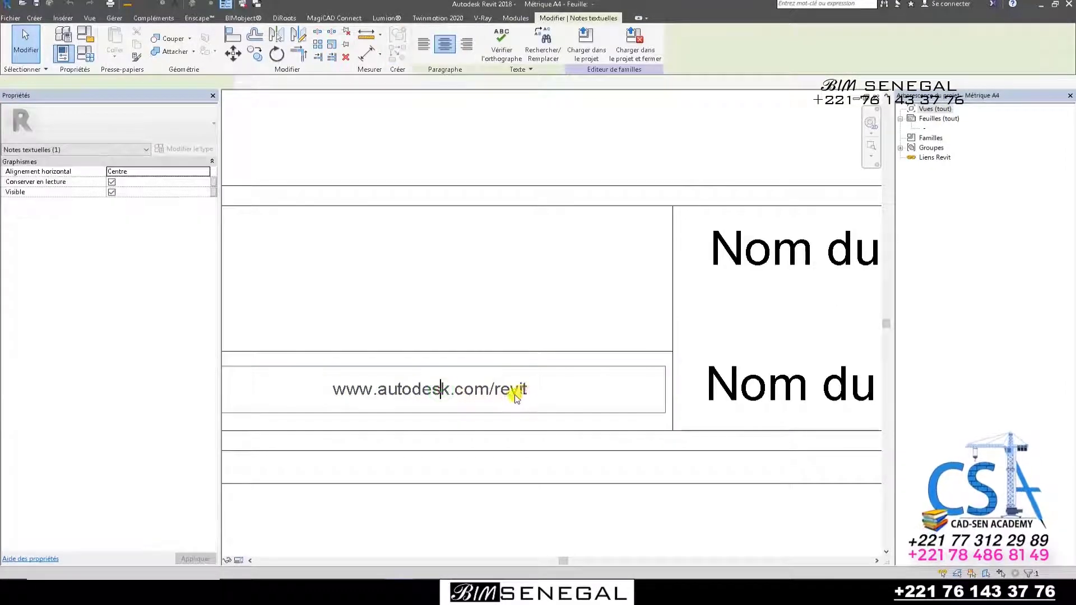
pyautogui.click(530, 388)
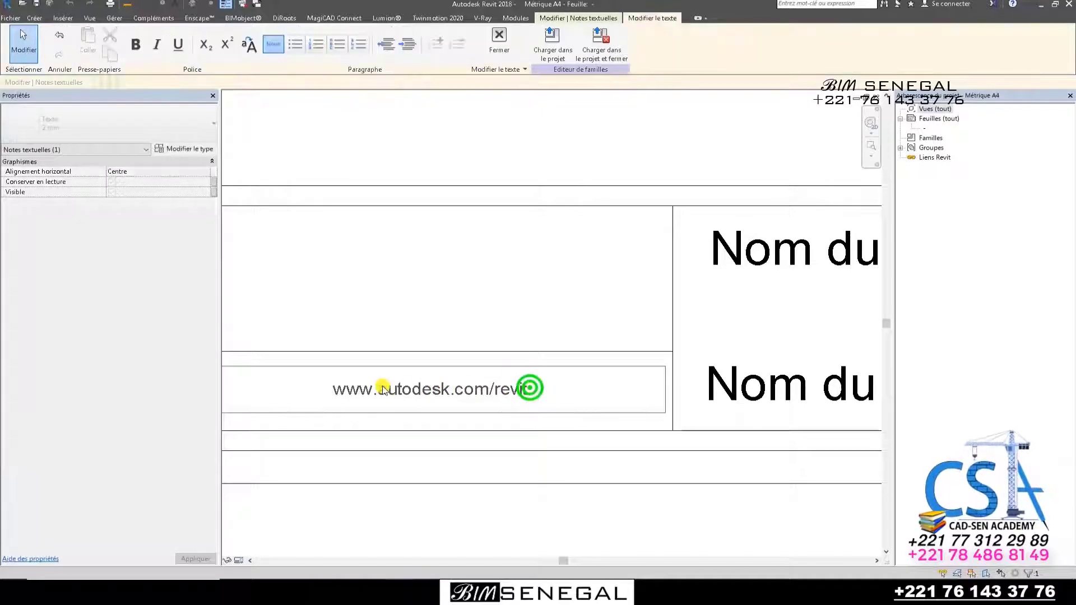
pyautogui.moveTo(383, 389); pyautogui.dragTo(379, 391)
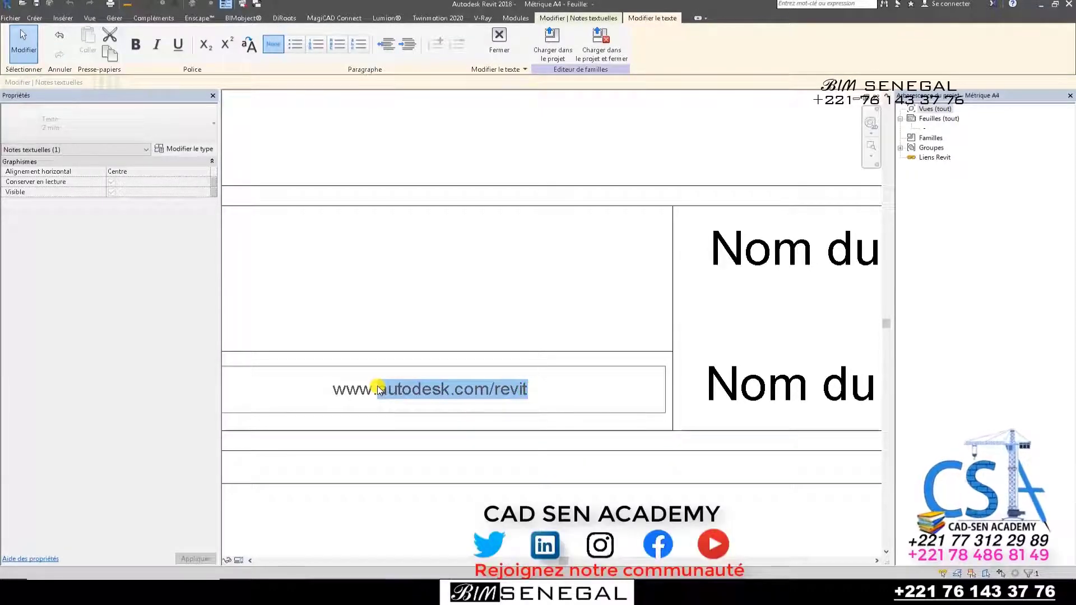
pyautogui.write('cadsen')
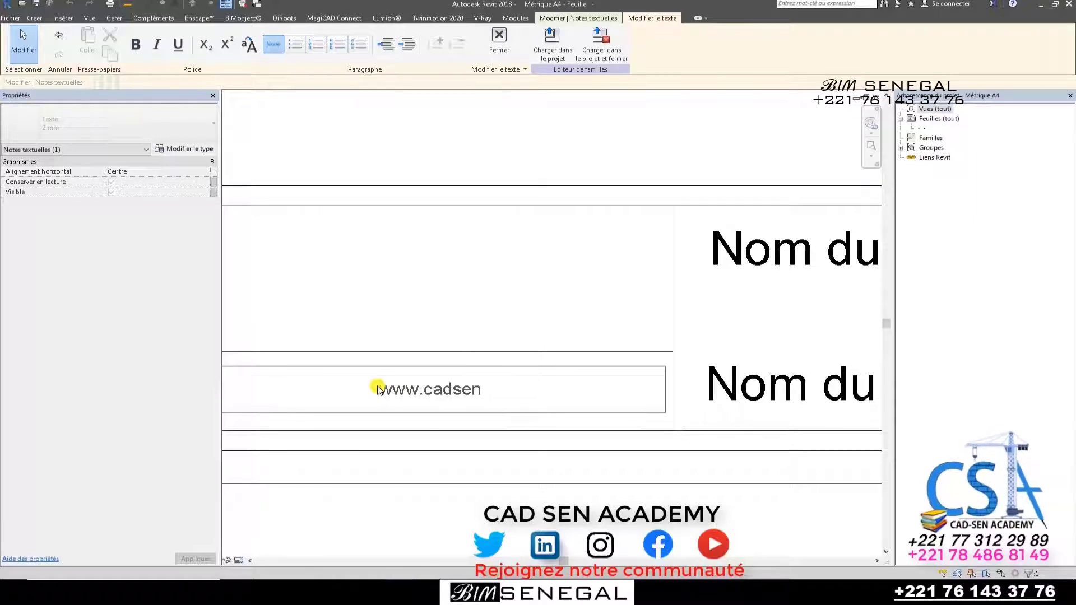
pyautogui.write('acade')
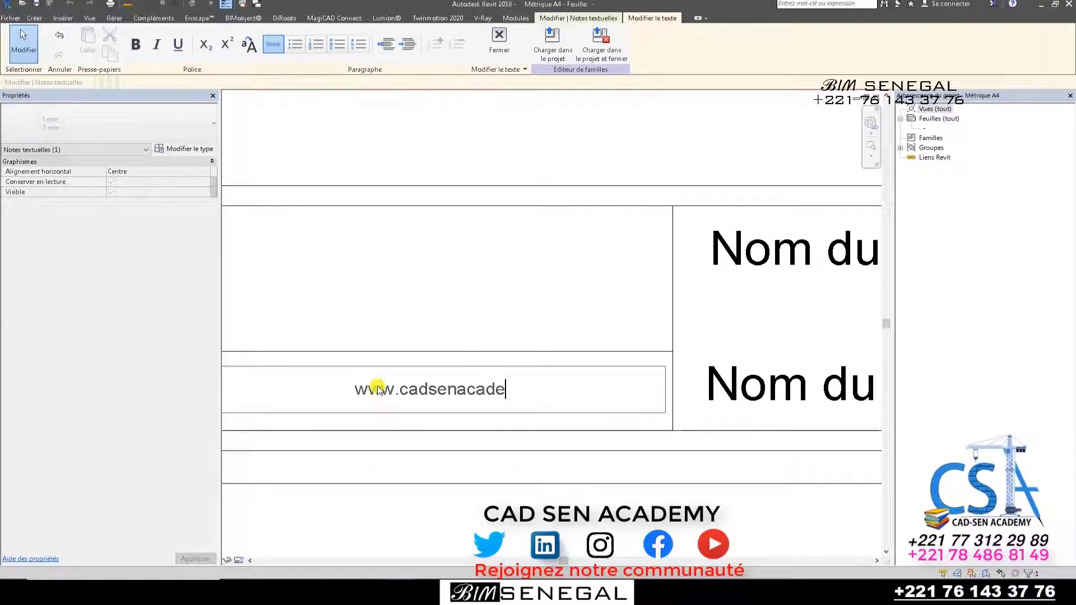
pyautogui.write('my')
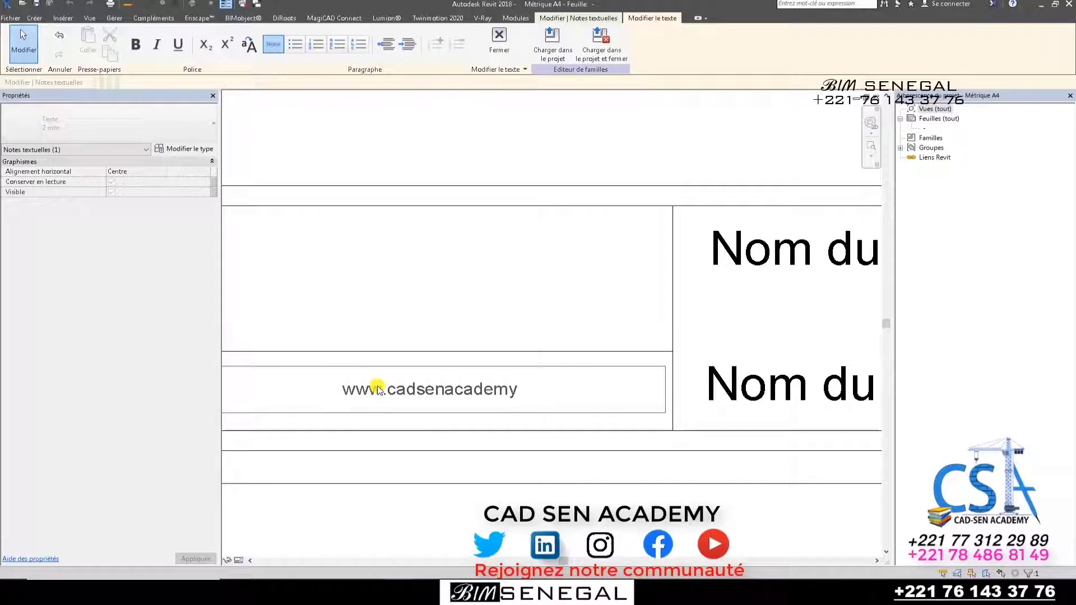
pyautogui.write('.com')
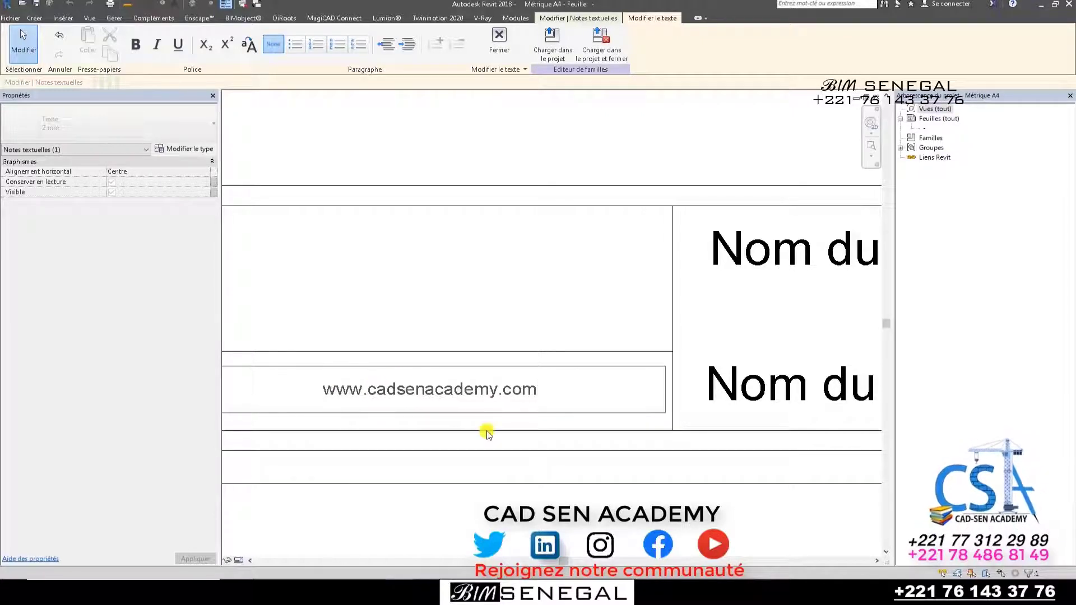
pyautogui.scroll(-5, 486, 433)
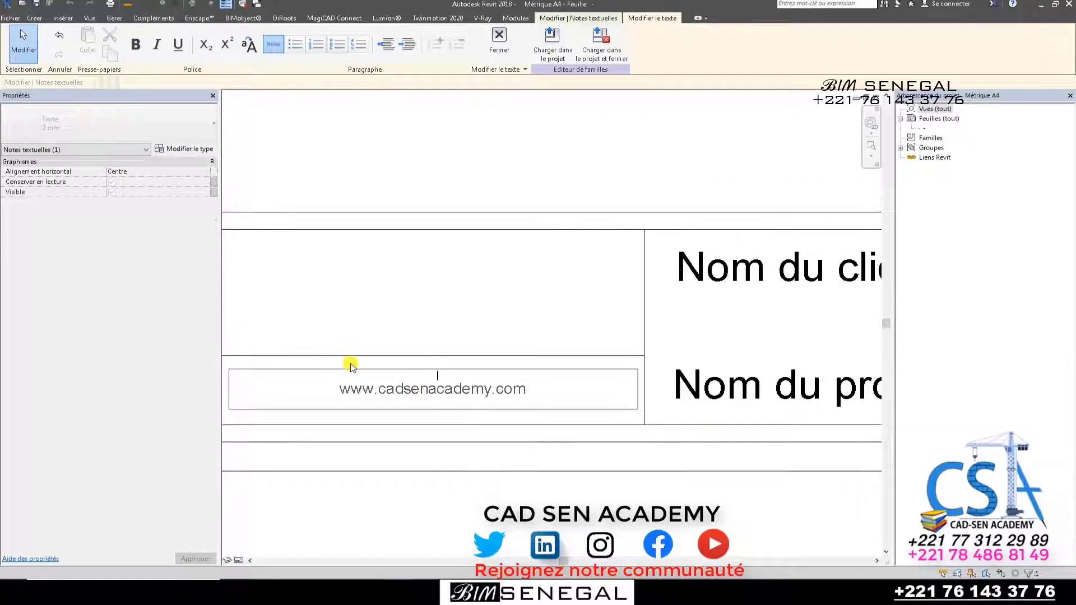
pyautogui.click(422, 412)
# Load the edited title block into PROJET 3 RA.rvt only, excluding PROJET 1.rvt, and close the family.
pyautogui.scroll(3, 751, 348)
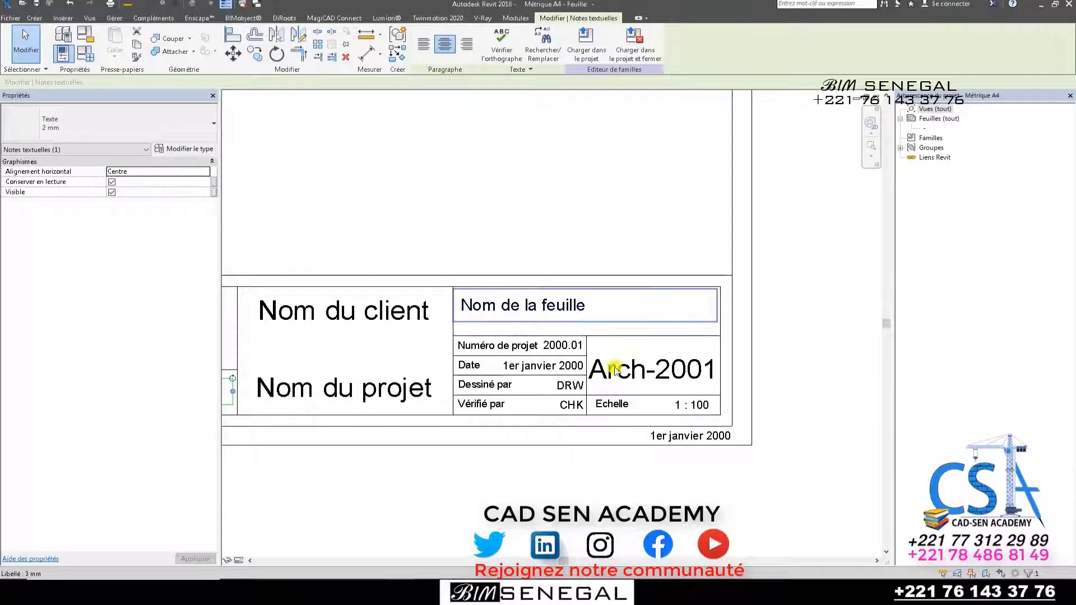
pyautogui.scroll(2, 703, 407)
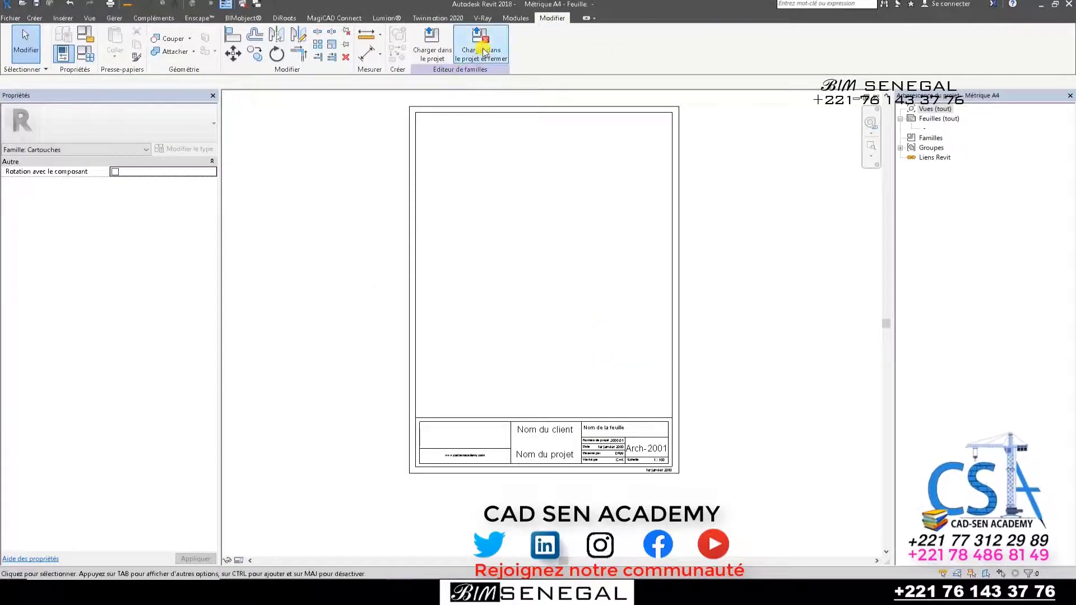
pyautogui.click(484, 50)
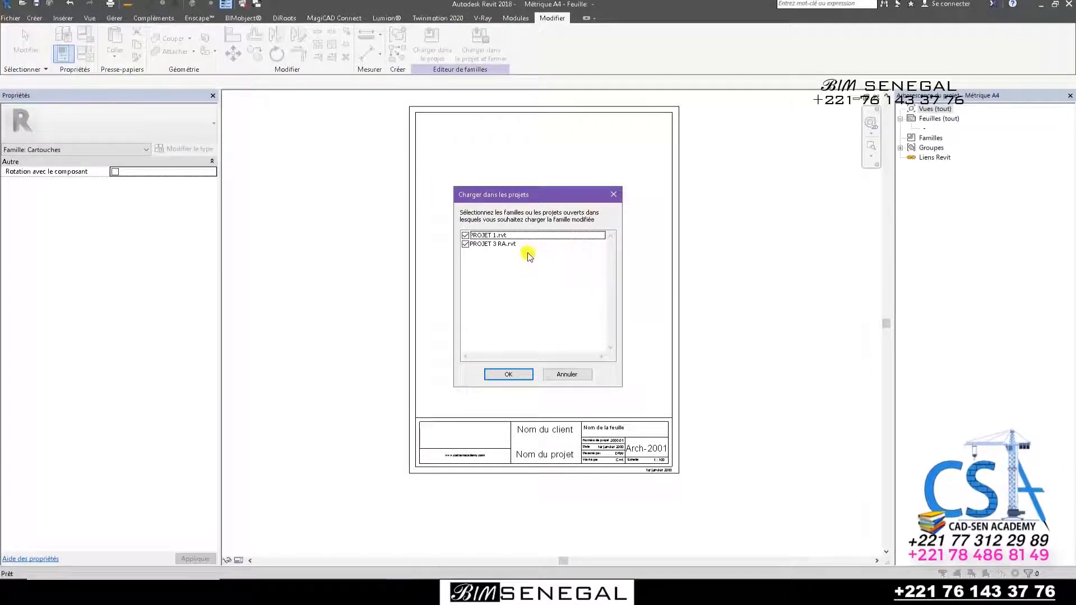
pyautogui.click(465, 235)
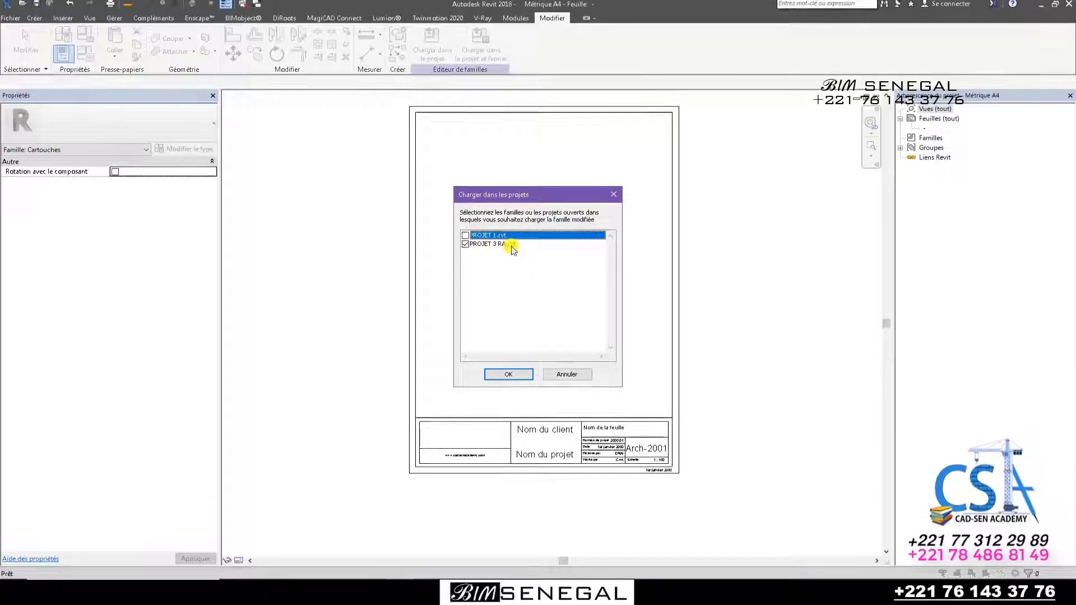
pyautogui.click(525, 374)
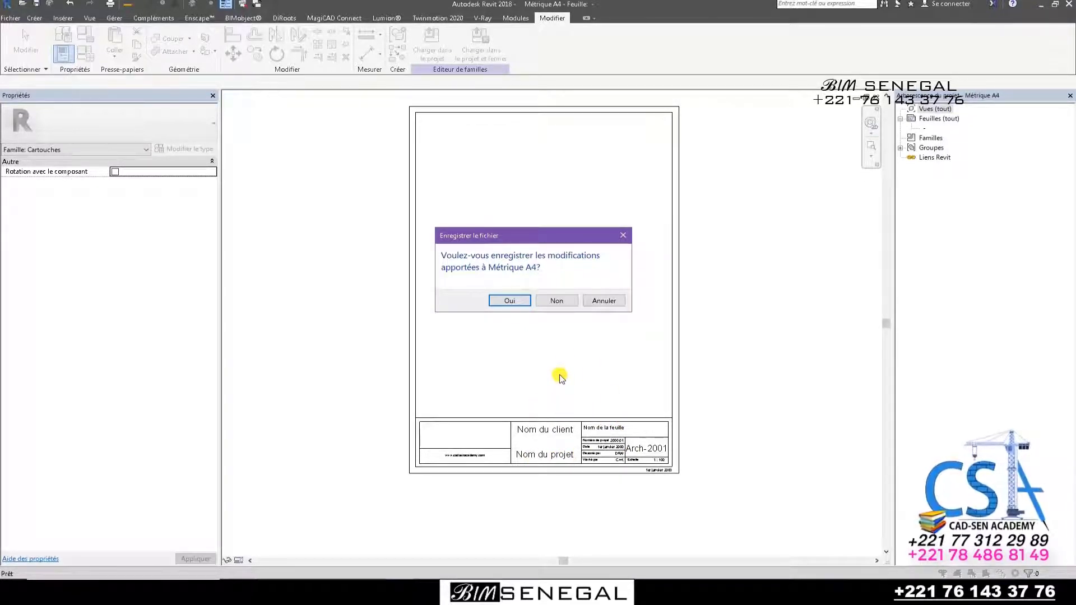
# Save the modified title block family as CARTOUCHE A4.rfa in the Cartouches folder, replacing the existing file.
pyautogui.click(520, 301)
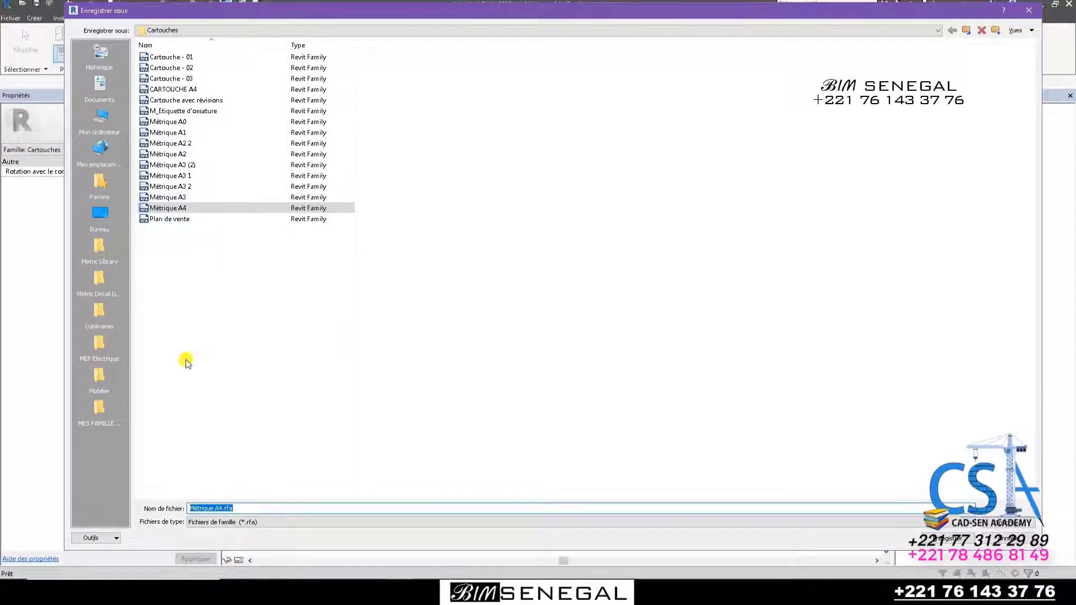
pyautogui.click(173, 90)
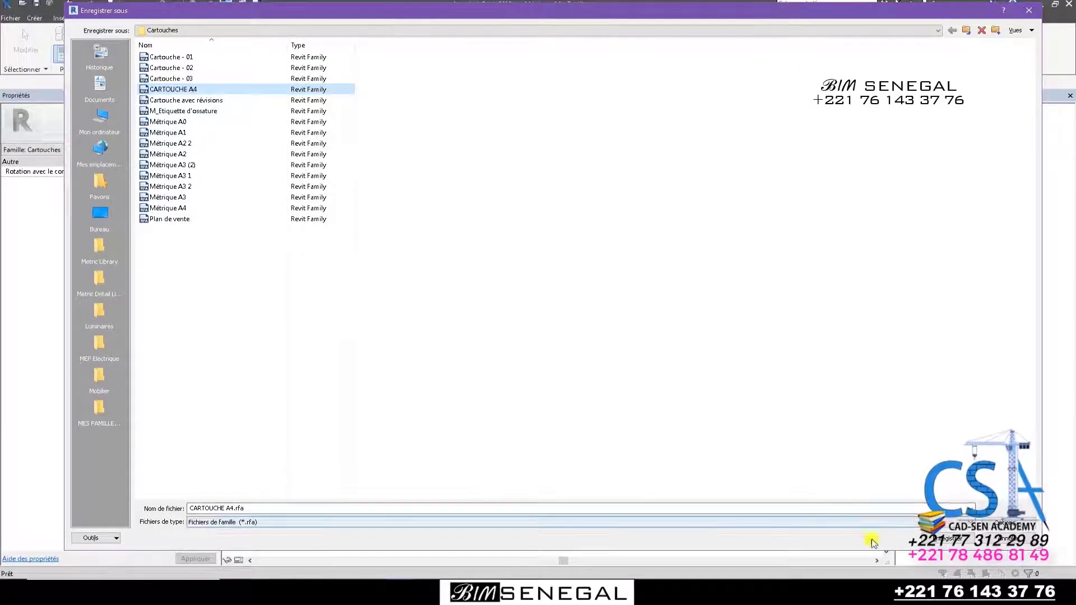
pyautogui.click(962, 540)
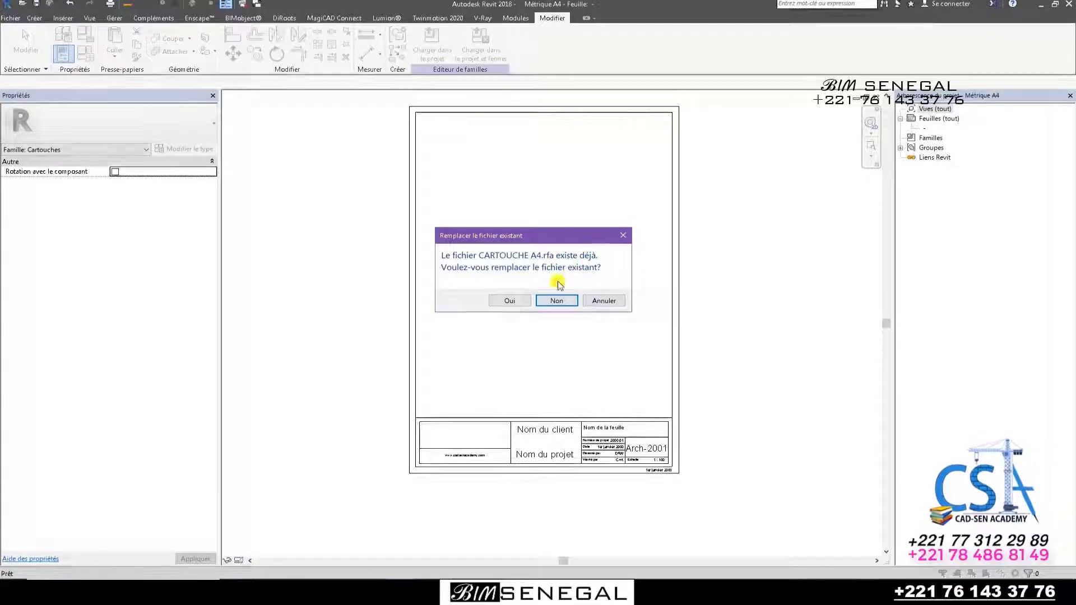
pyautogui.click(511, 300)
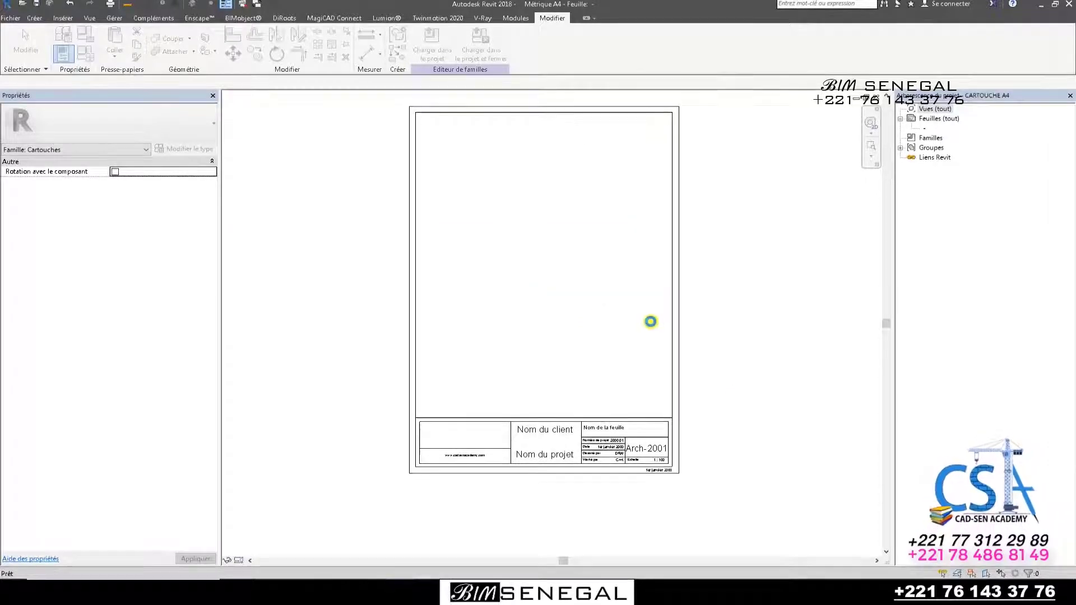
# Place the CARTOUCHE A4 title block on the sheet, to the right of the original Autodesk one.
pyautogui.click(650, 321)
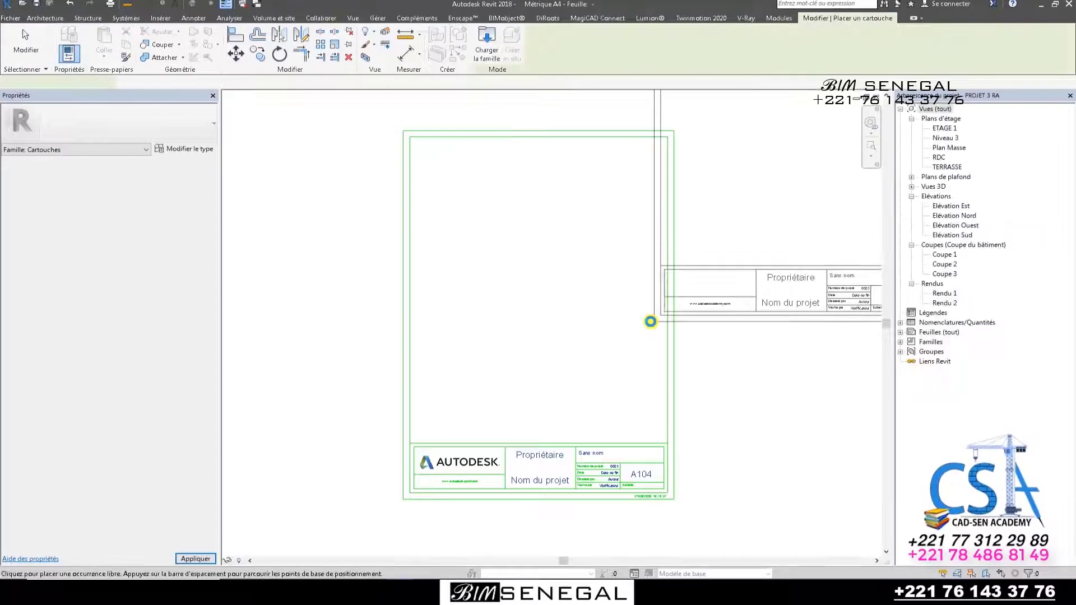
pyautogui.scroll(-5, 281, 393)
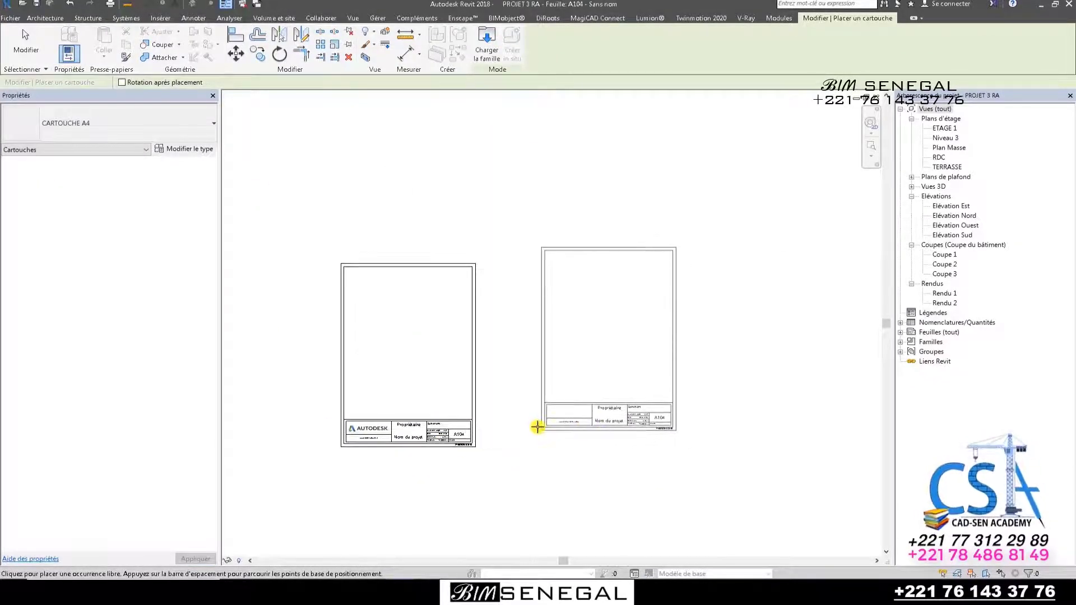
pyautogui.click(537, 427)
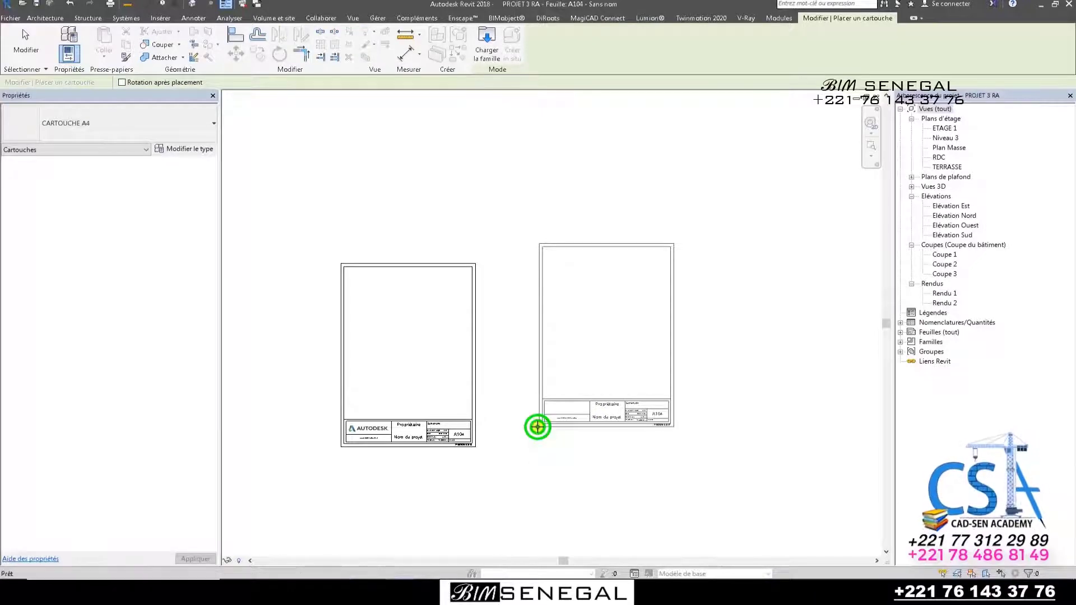
# End the title block placement and delete the original Autodesk Métrique A4 title block from the sheet.
pyautogui.press('Escape')
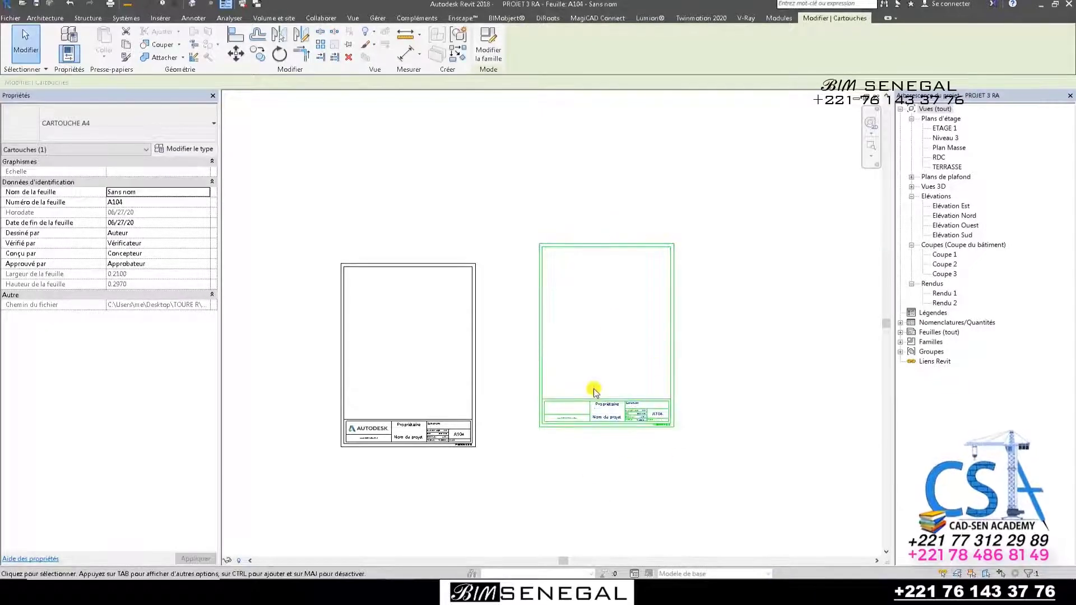
pyautogui.click(469, 395)
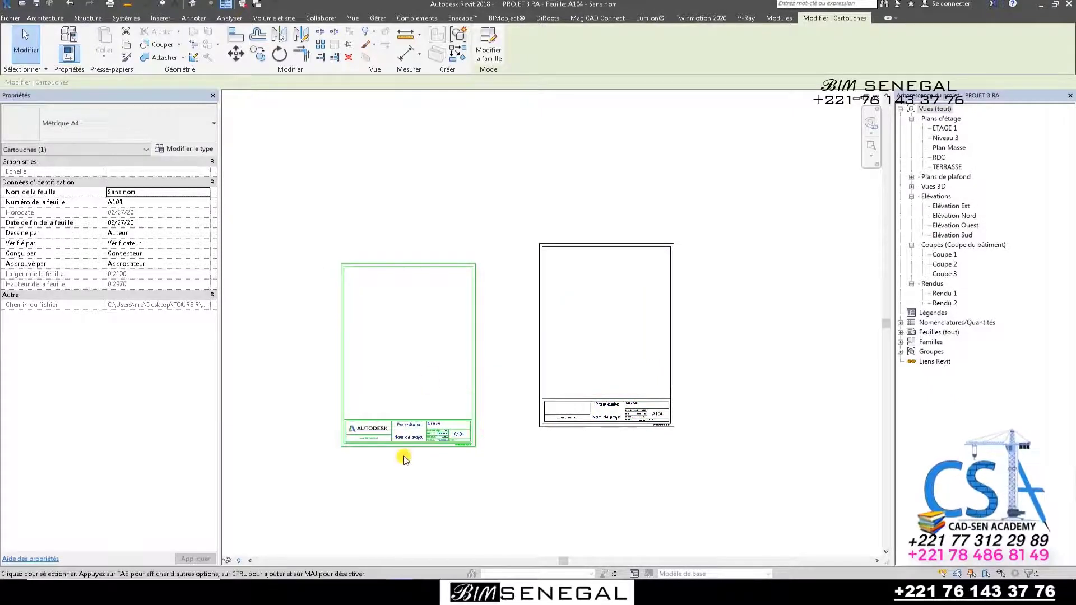
pyautogui.press('Delete')
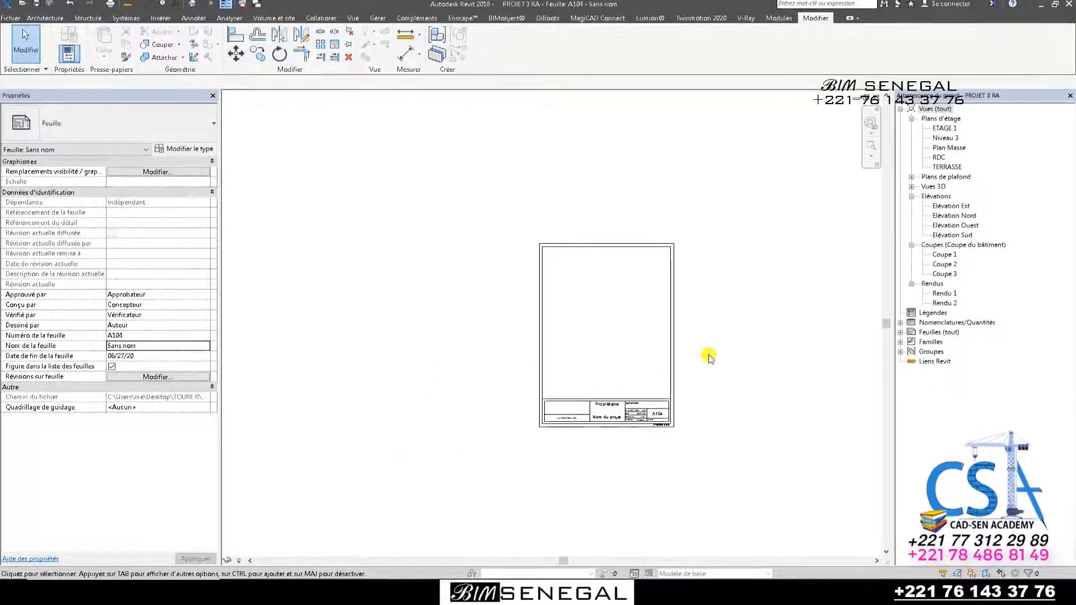
# Collapse the elevation, section and rendering groups in the project's view tree, leaving the floor plans expanded.
pyautogui.scroll(3, 713, 379)
pyautogui.scroll(-1, 608, 450)
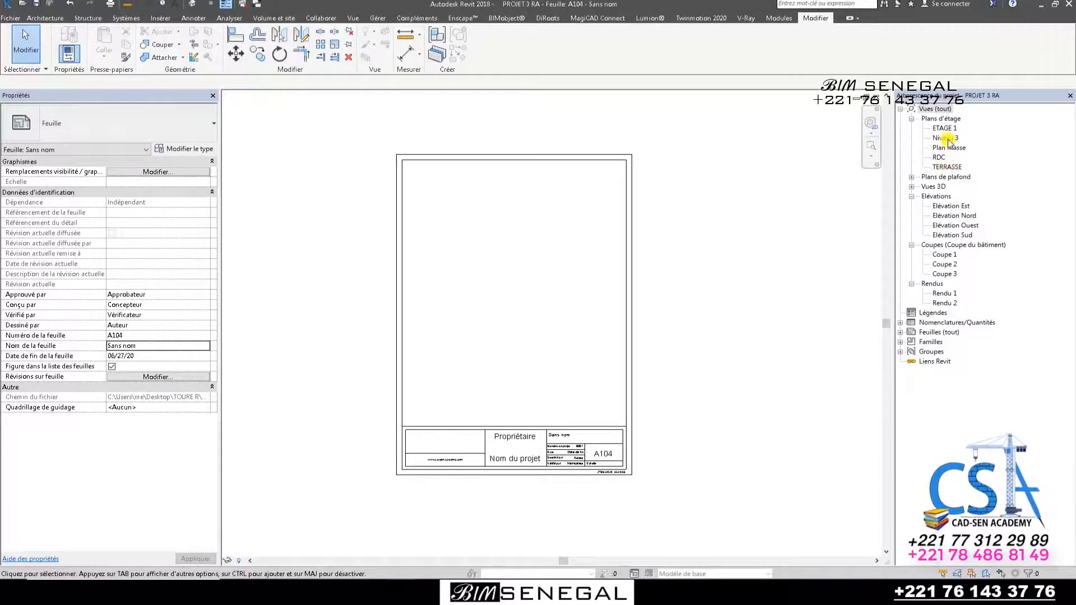
pyautogui.click(911, 187)
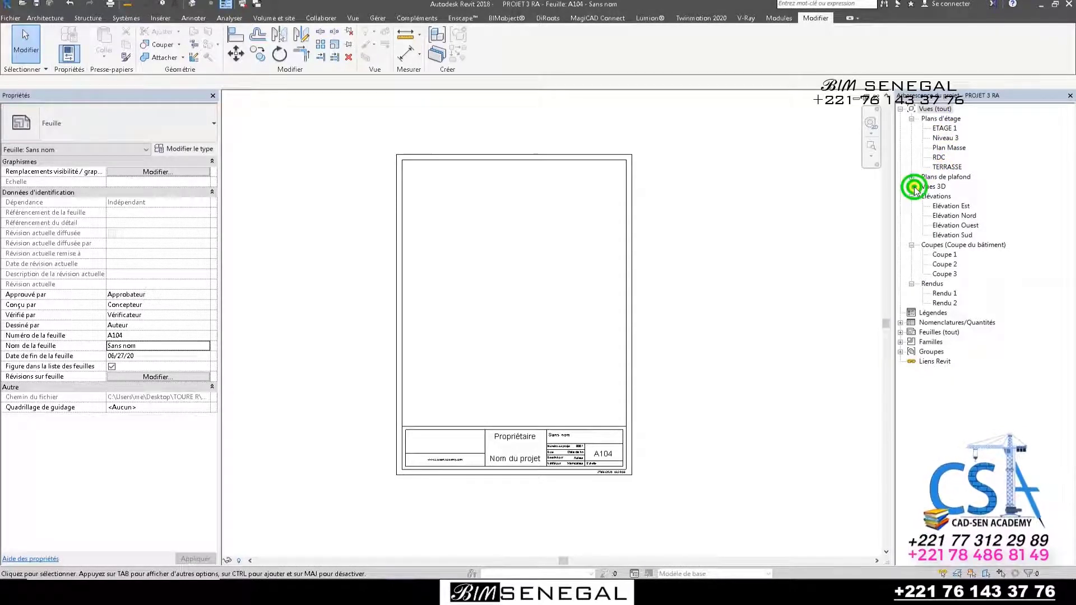
pyautogui.click(911, 186)
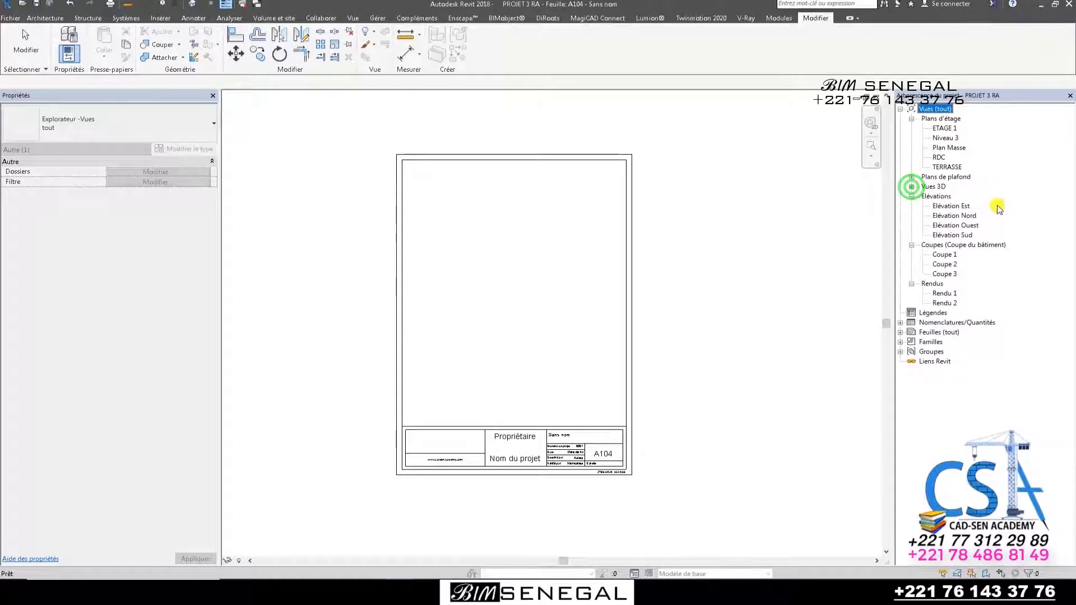
pyautogui.click(911, 197)
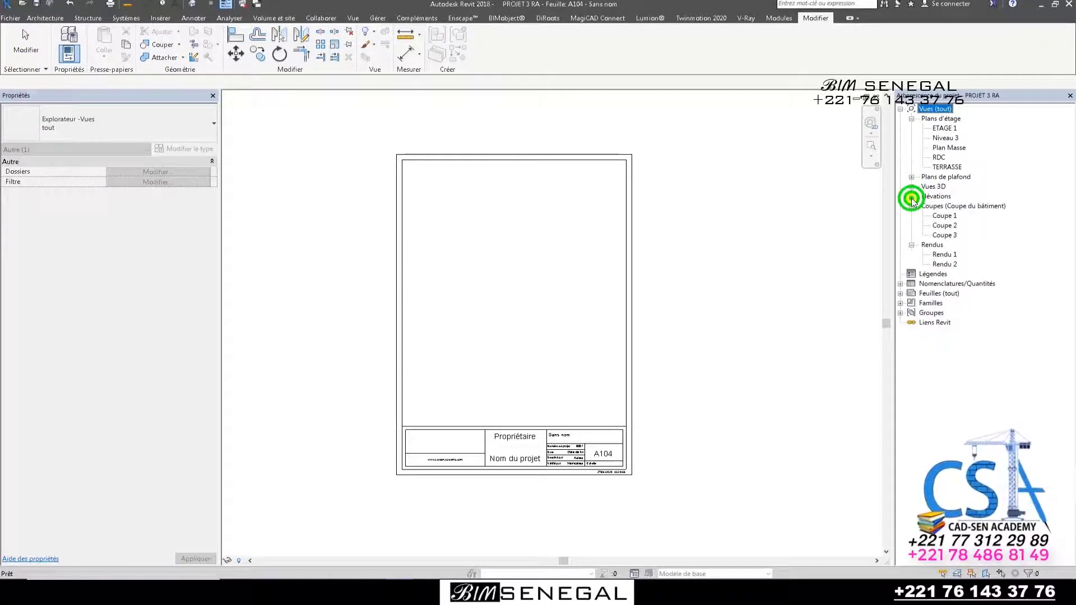
pyautogui.click(912, 207)
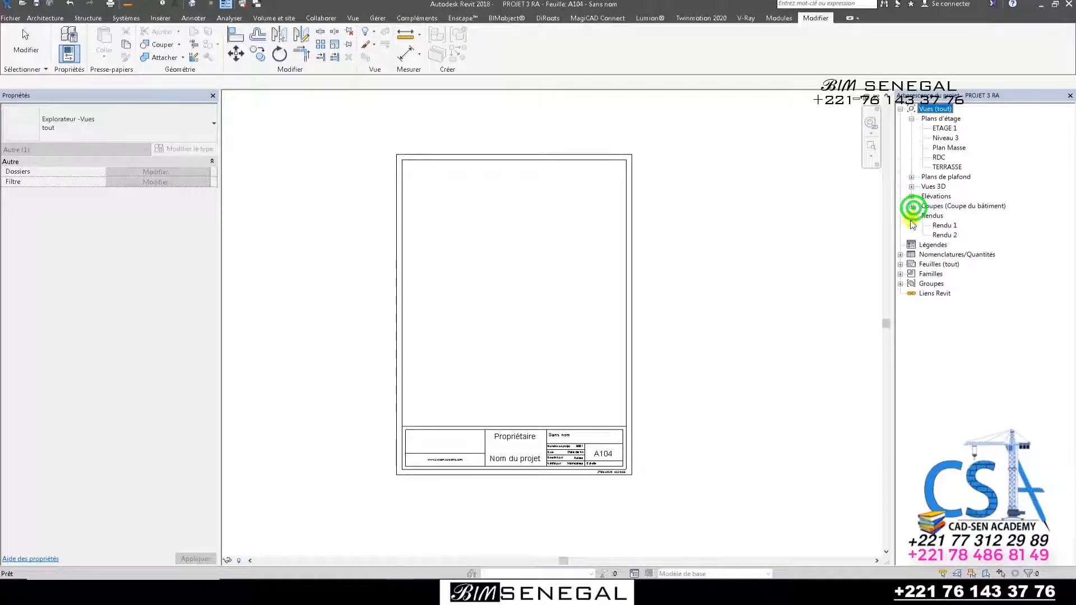
pyautogui.click(912, 216)
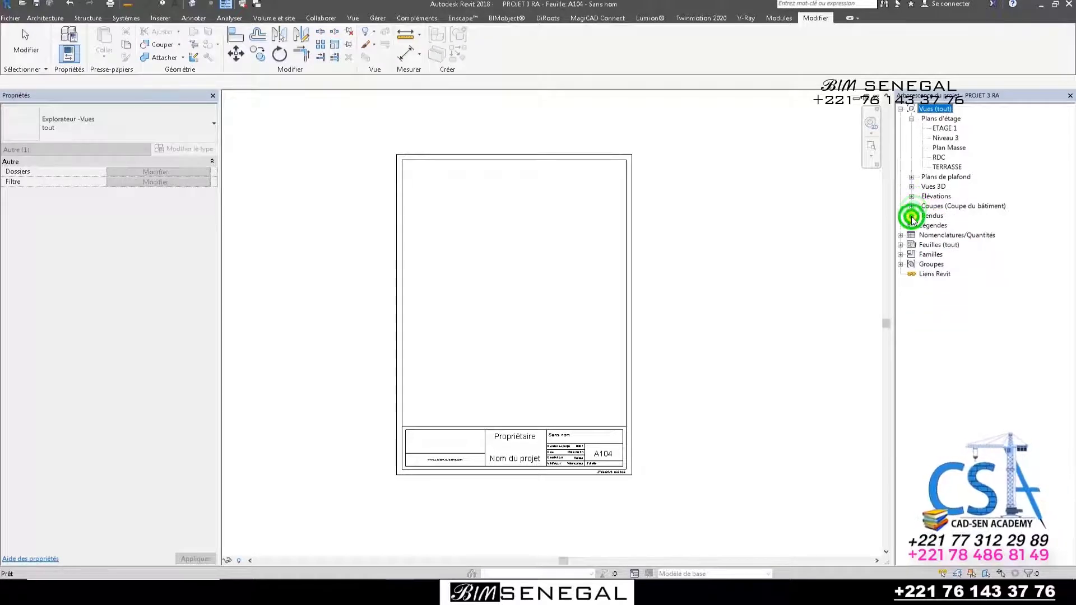
# Place the RDC floor plan view on sheet A104 over the CARTOUCHE A4 title block.
pyautogui.click(939, 157)
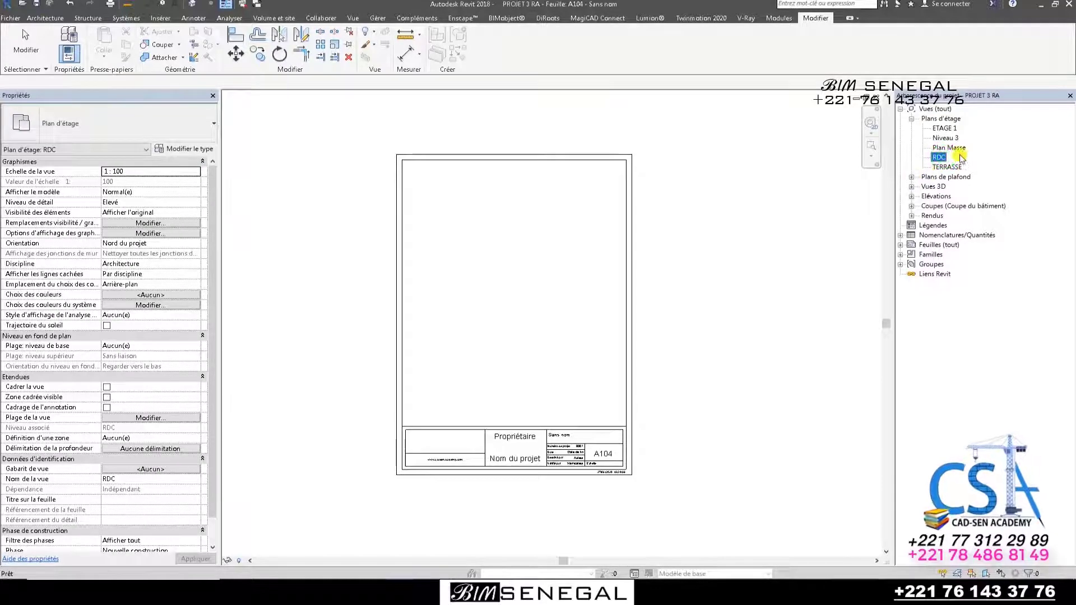
pyautogui.doubleClick(940, 159)
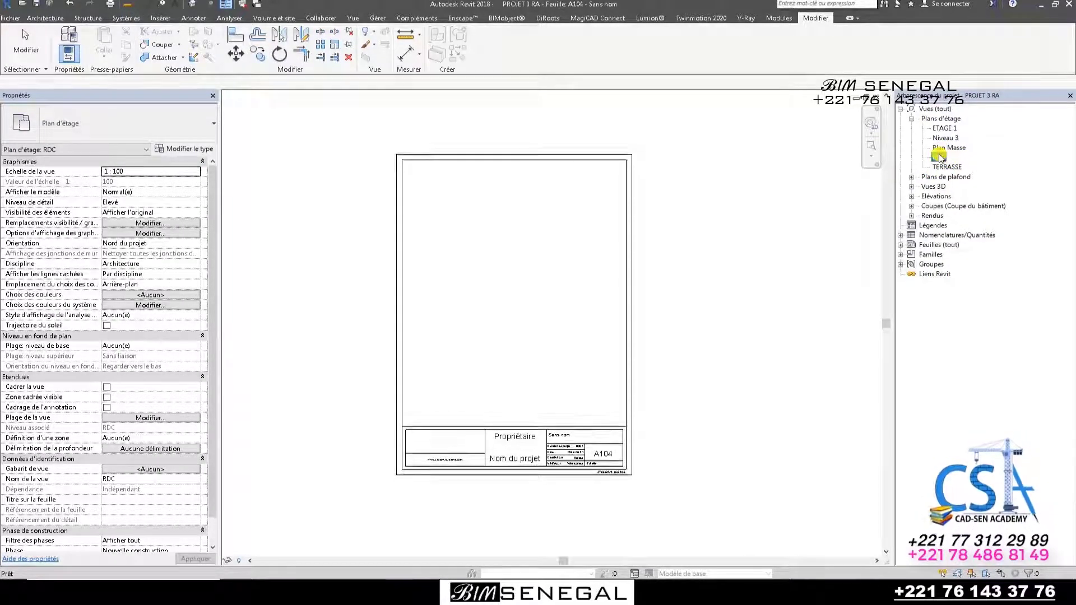
pyautogui.moveTo(937, 153); pyautogui.dragTo(465, 355)
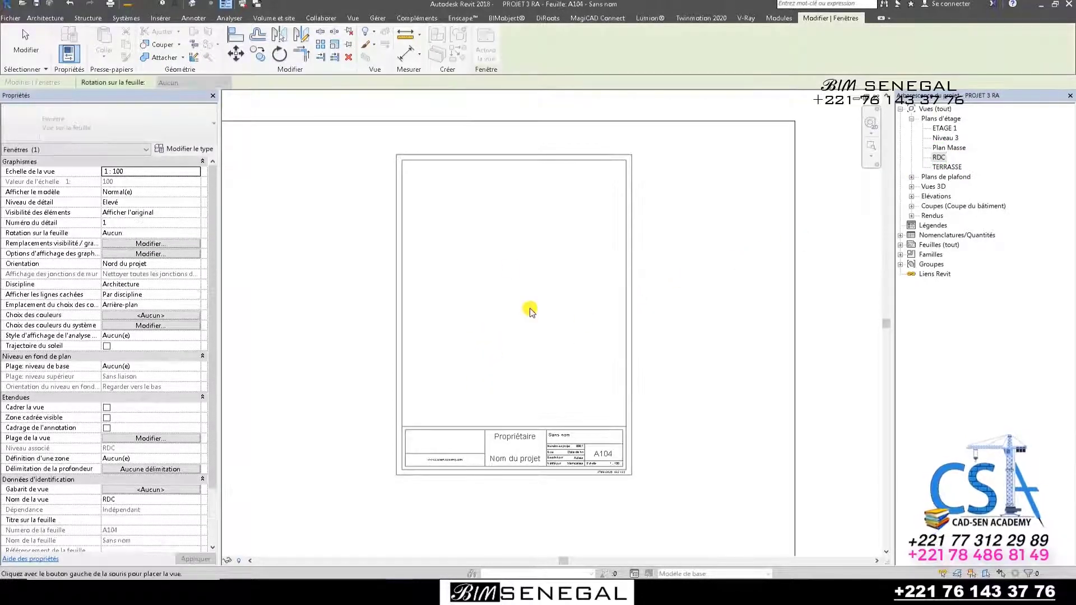
pyautogui.scroll(-1, 578, 353)
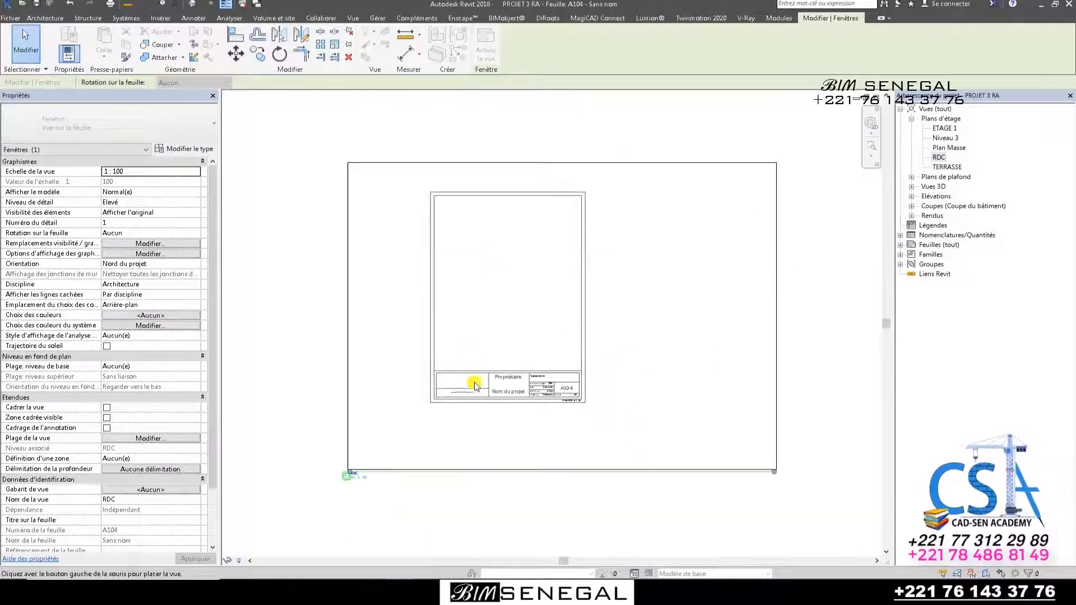
pyautogui.click(509, 304)
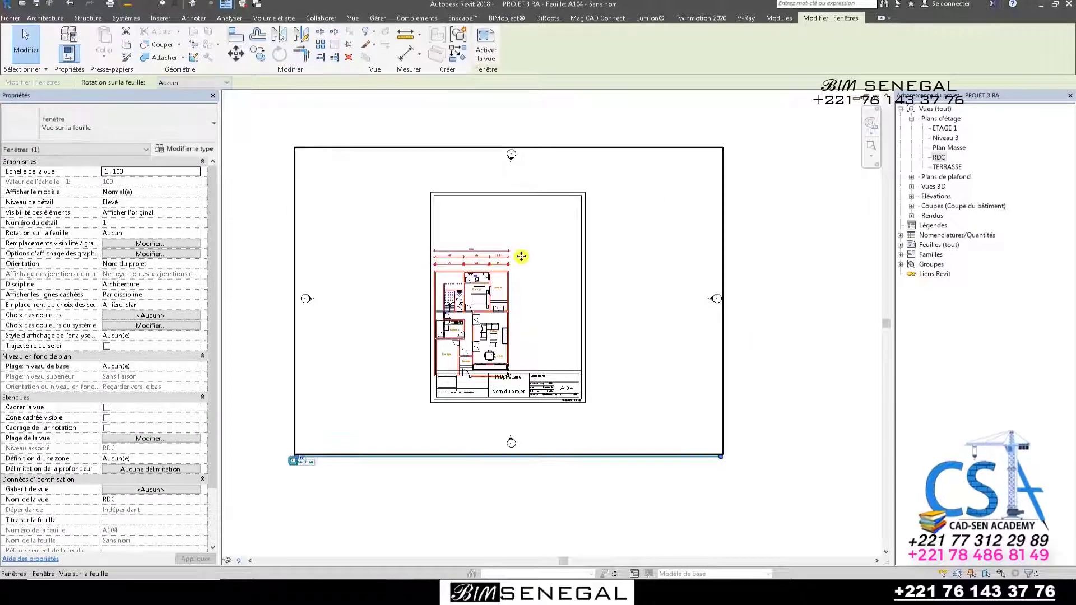
# Move the RDC viewport up and to the right so the plan sits centred above the title block, nudging it into place.
pyautogui.click(552, 269)
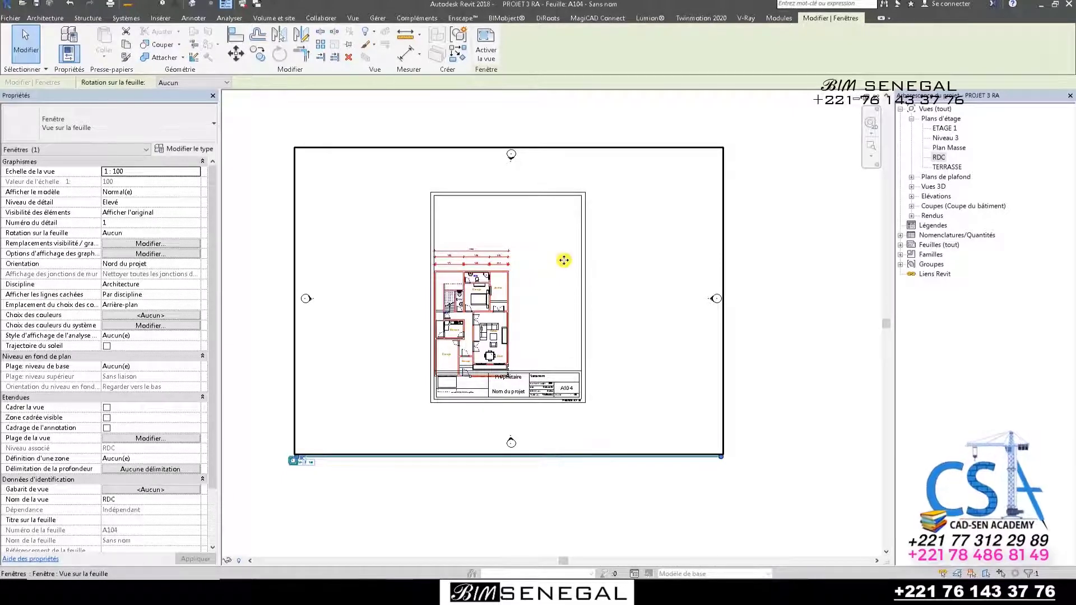
pyautogui.moveTo(563, 260); pyautogui.dragTo(586, 247)
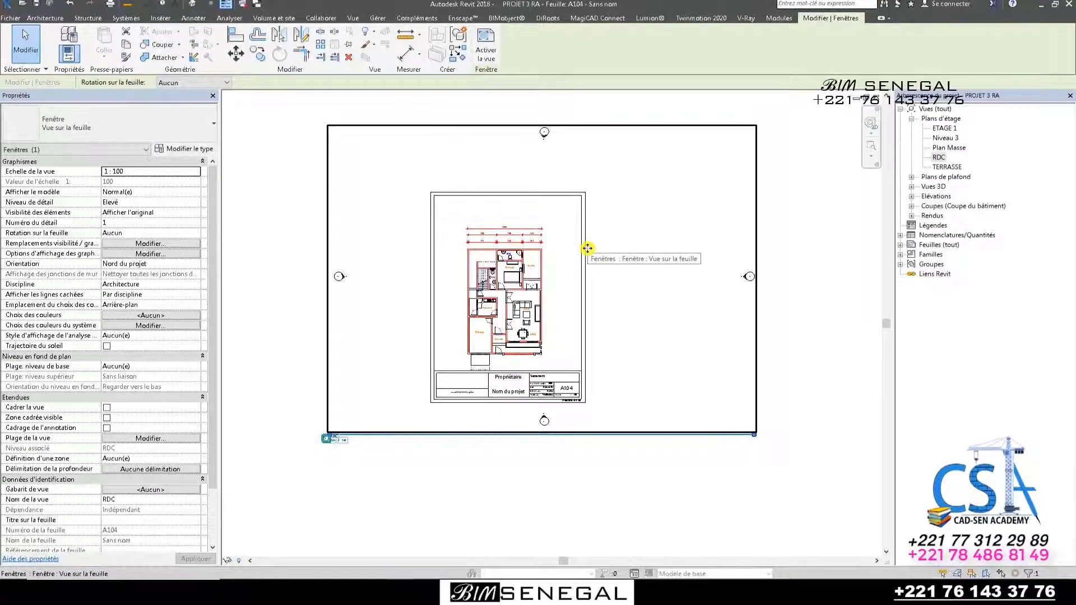
pyautogui.press('Up')
pyautogui.press('Up')
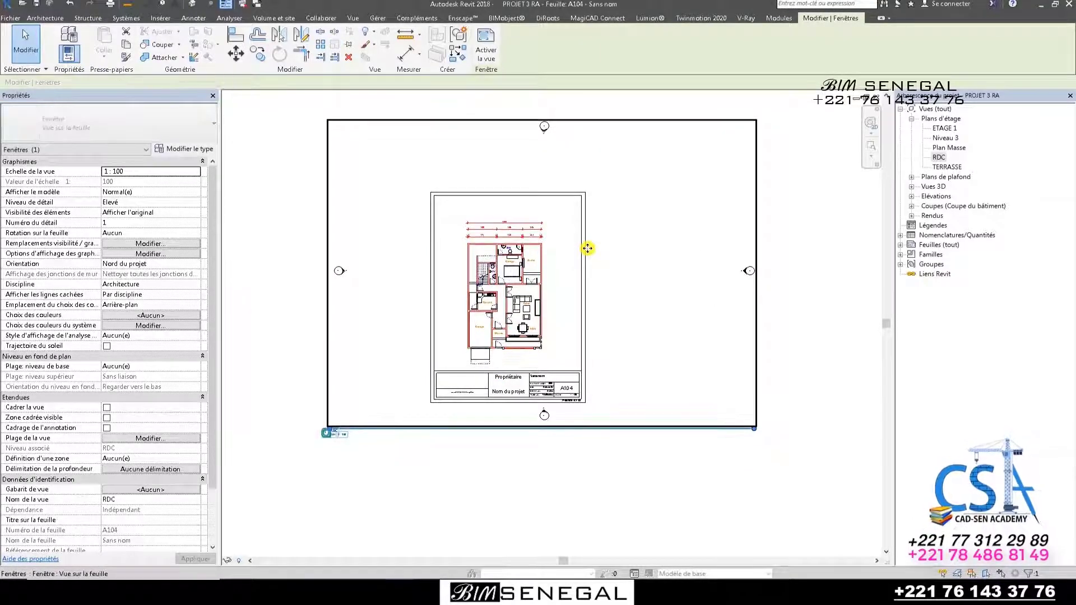
pyautogui.press('Right')
pyautogui.press('Up')
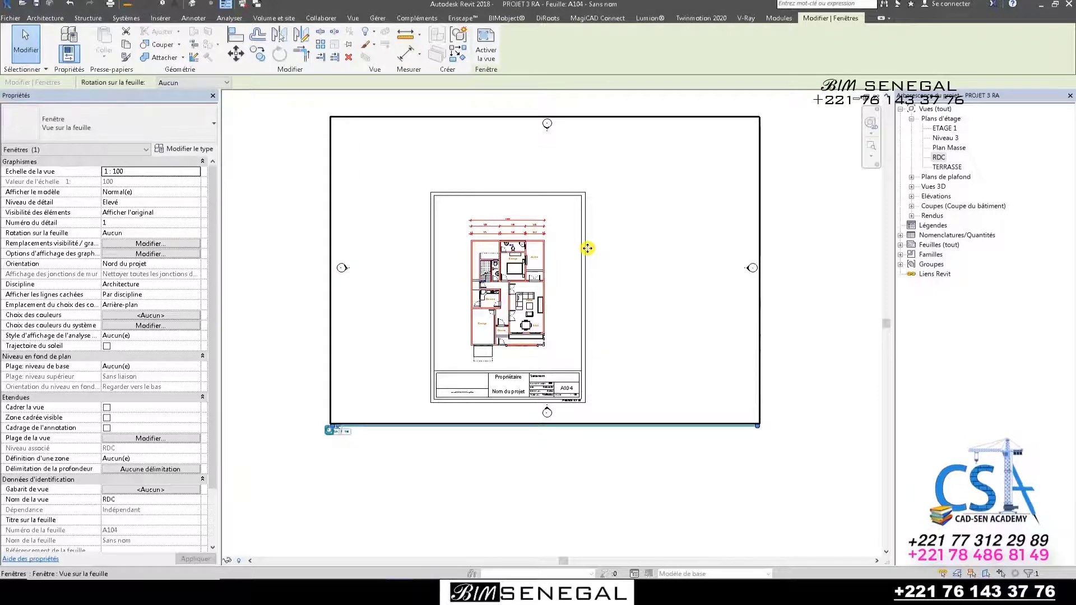
pyautogui.press('Up')
pyautogui.press('Right')
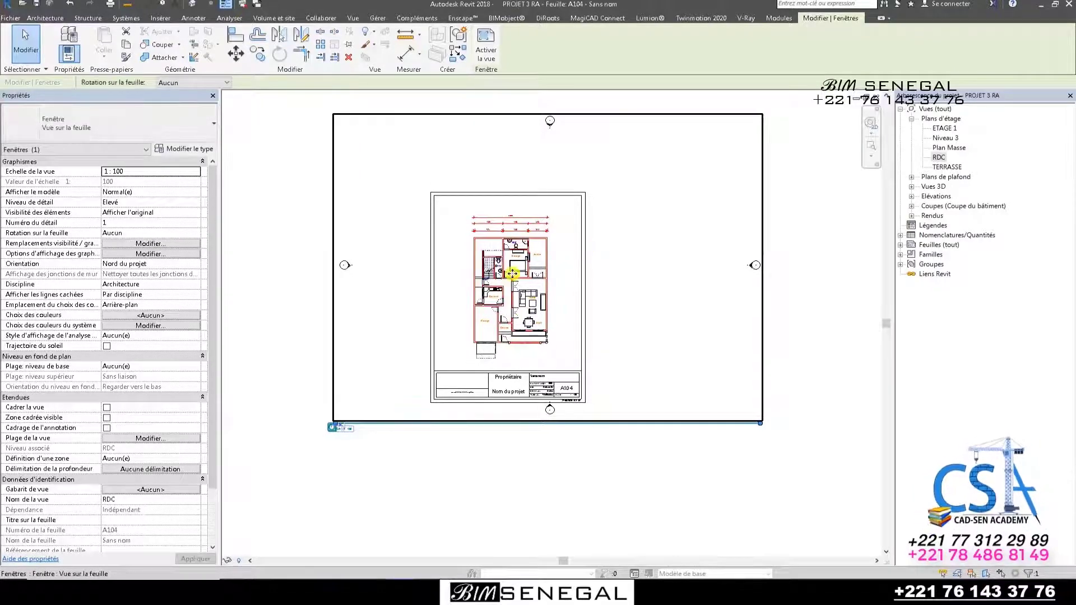
# Activate the RDC view within the sheet to inspect its dimensions and rooms, and return to the sheet.
pyautogui.scroll(2, 512, 273)
pyautogui.scroll(2, 513, 273)
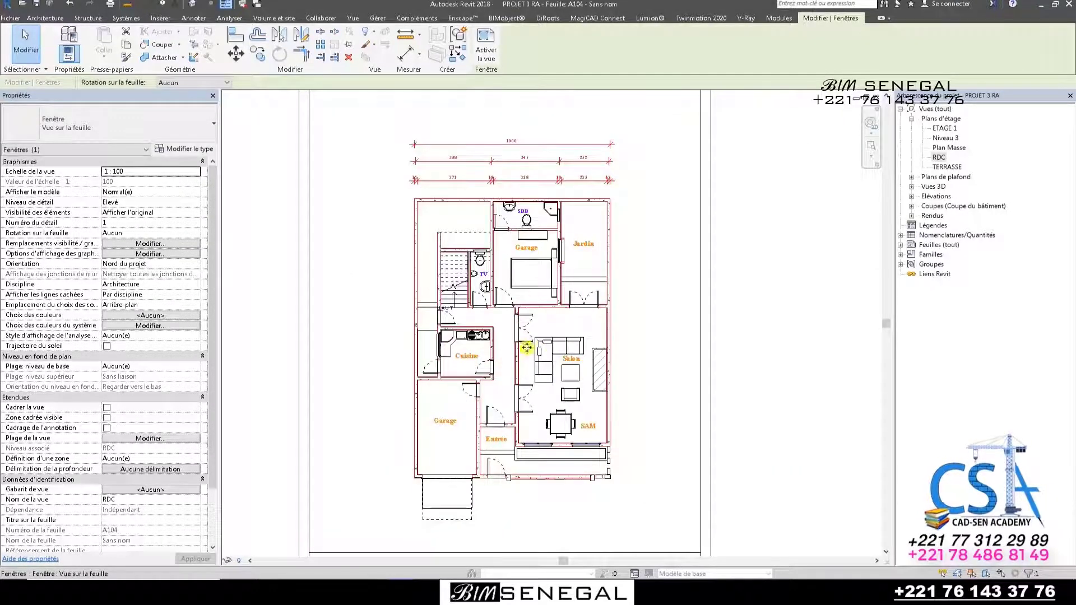
pyautogui.click(487, 40)
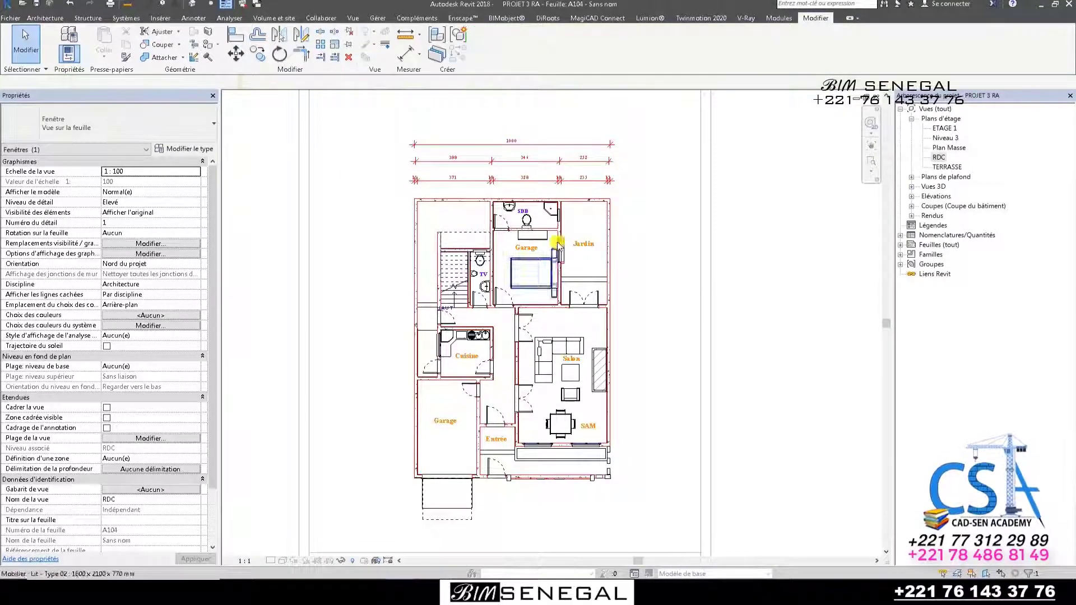
pyautogui.scroll(4, 514, 139)
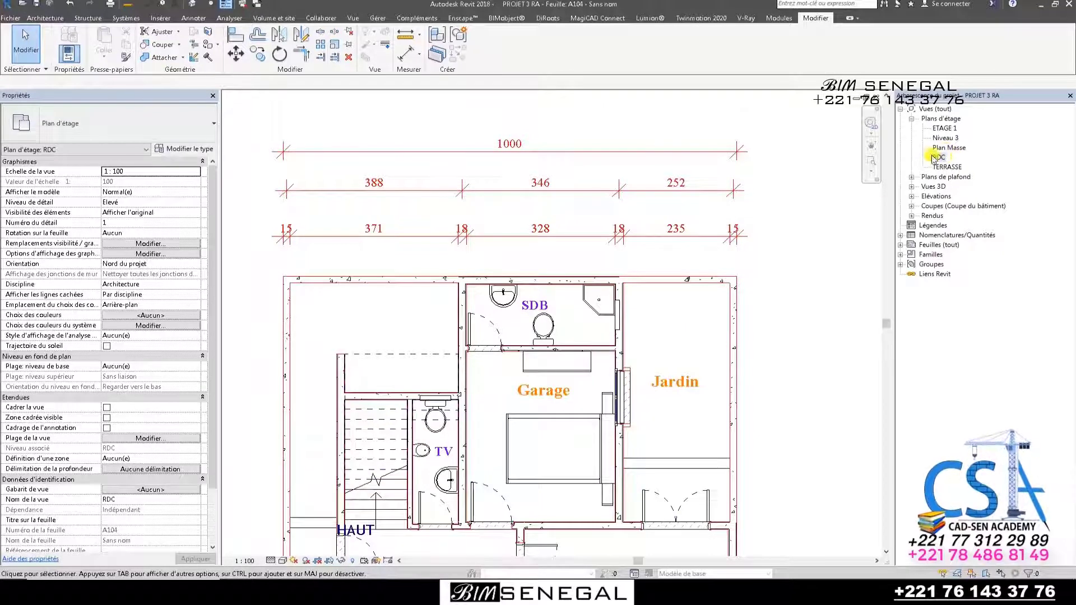
pyautogui.scroll(-5, 505, 188)
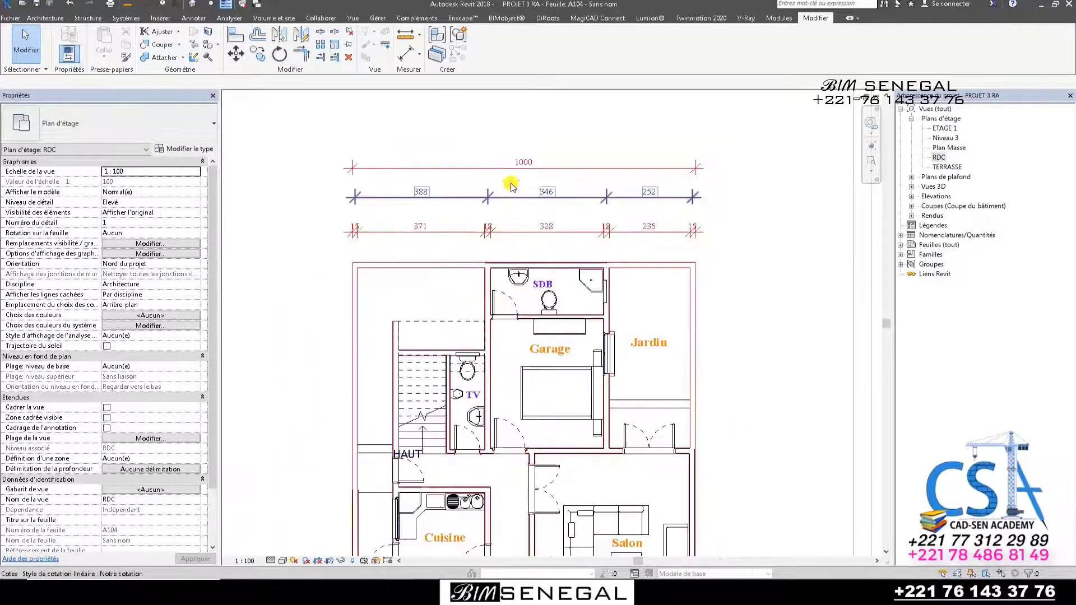
pyautogui.scroll(-5, 496, 191)
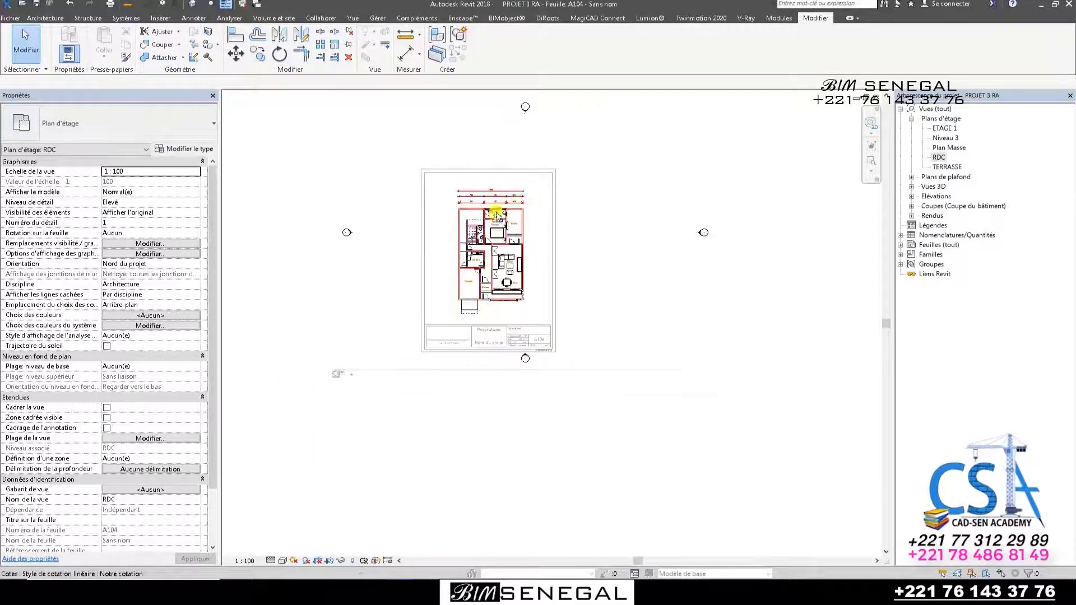
pyautogui.click(504, 474)
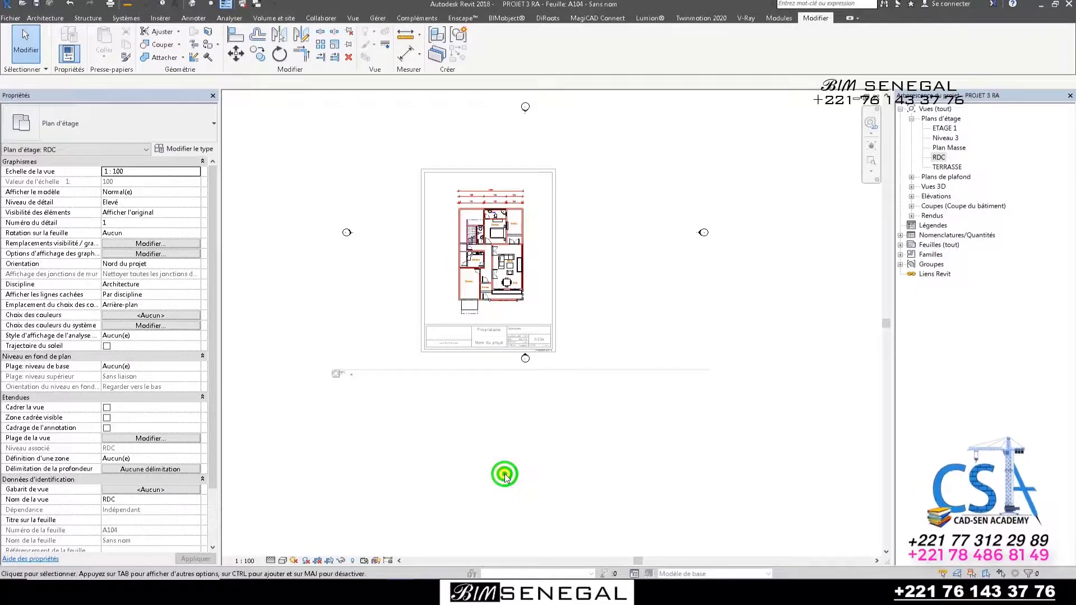
pyautogui.doubleClick(502, 473)
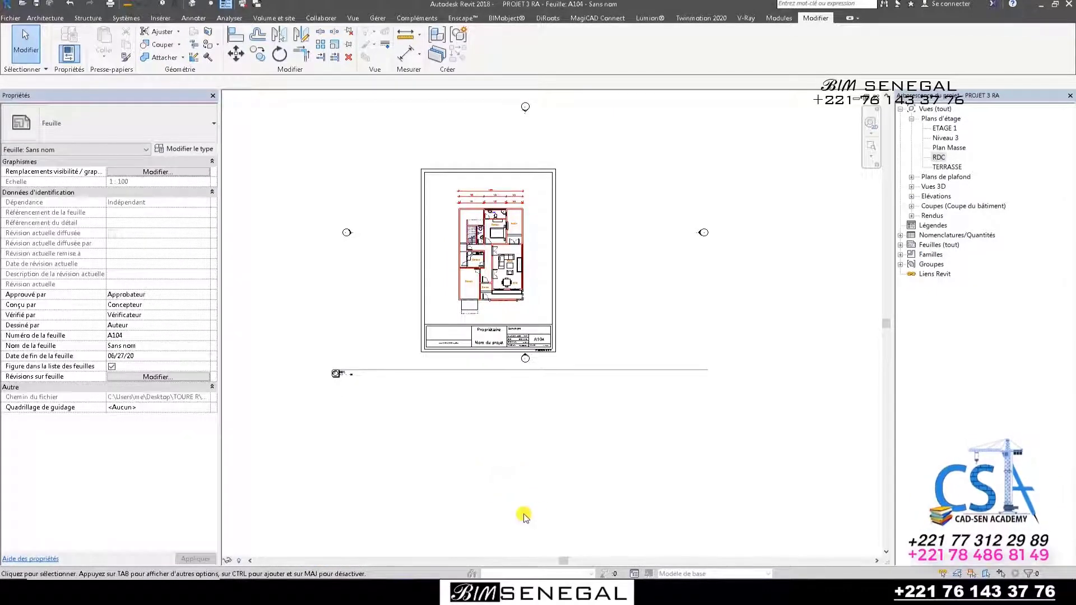
# Change the owner text (Propriétaire) in the sheet's title block to Client.
pyautogui.scroll(-2, 504, 426)
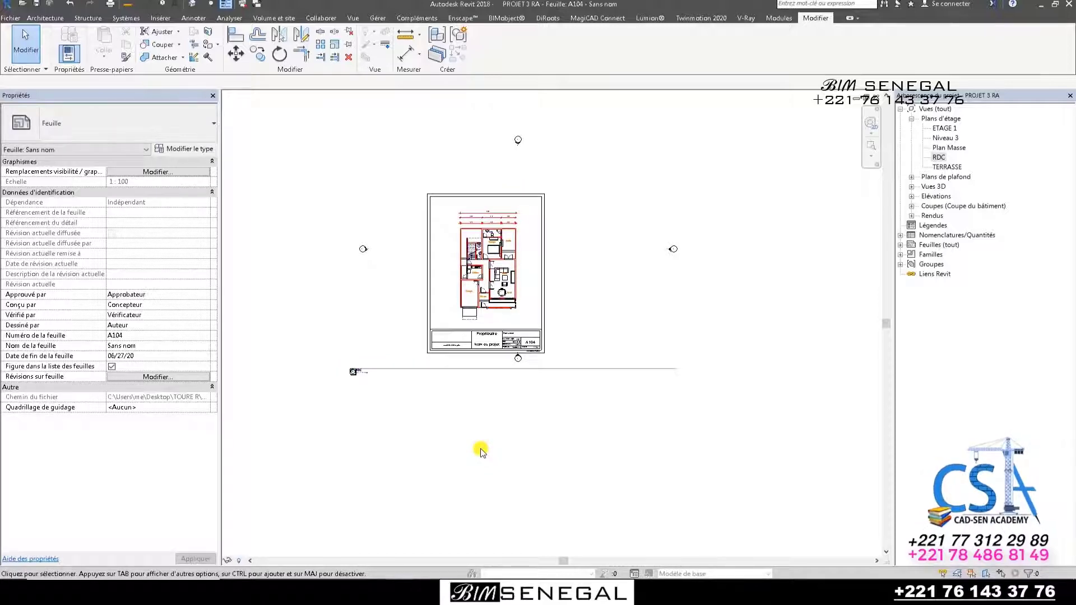
pyautogui.scroll(5, 485, 336)
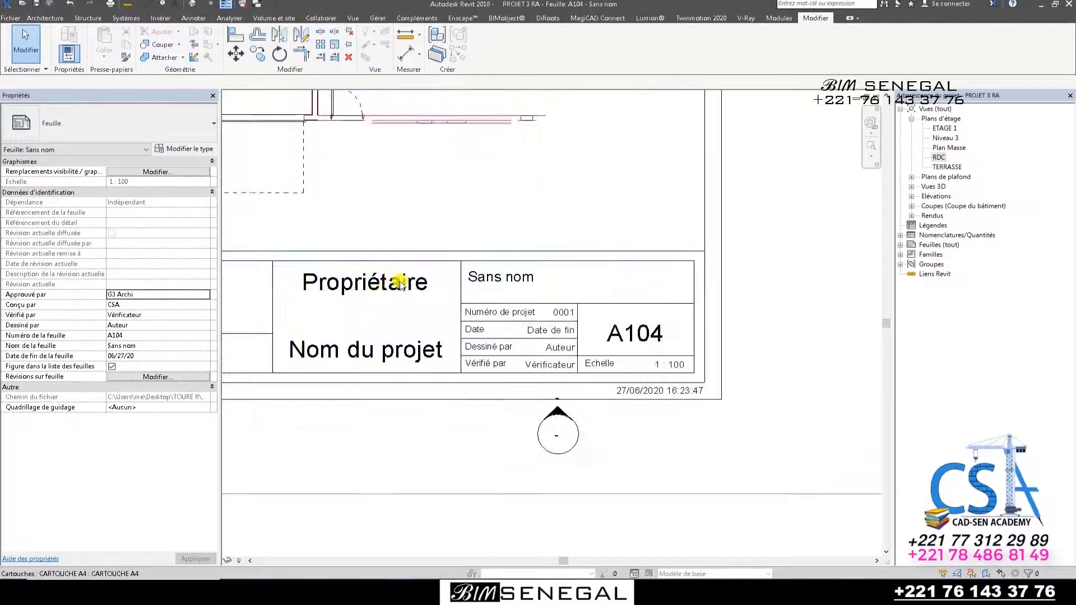
pyautogui.scroll(1, 400, 283)
pyautogui.click(354, 287)
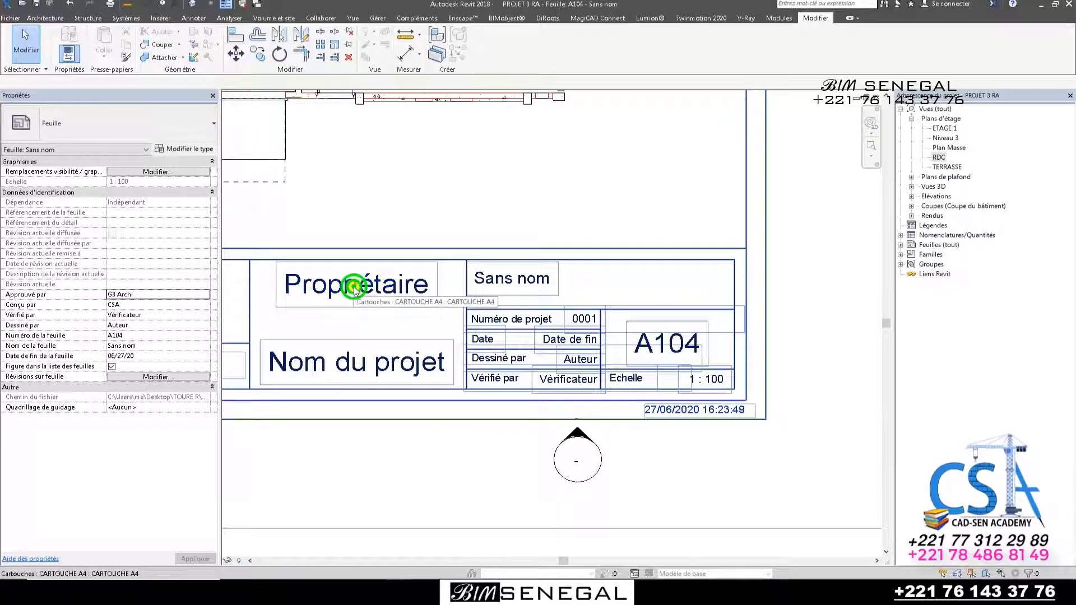
pyautogui.click(355, 287)
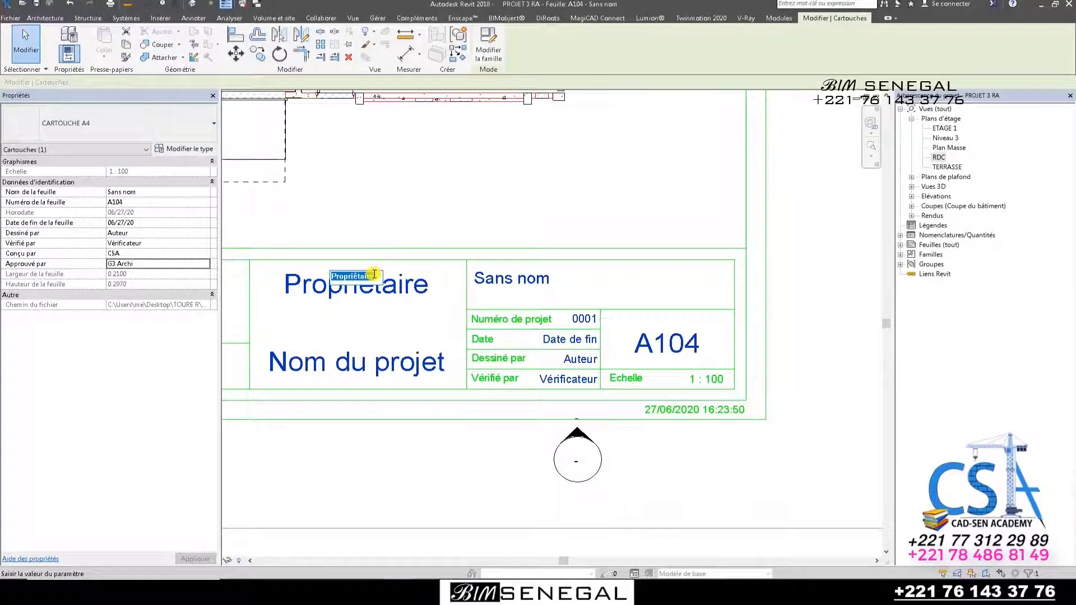
pyautogui.write('C')
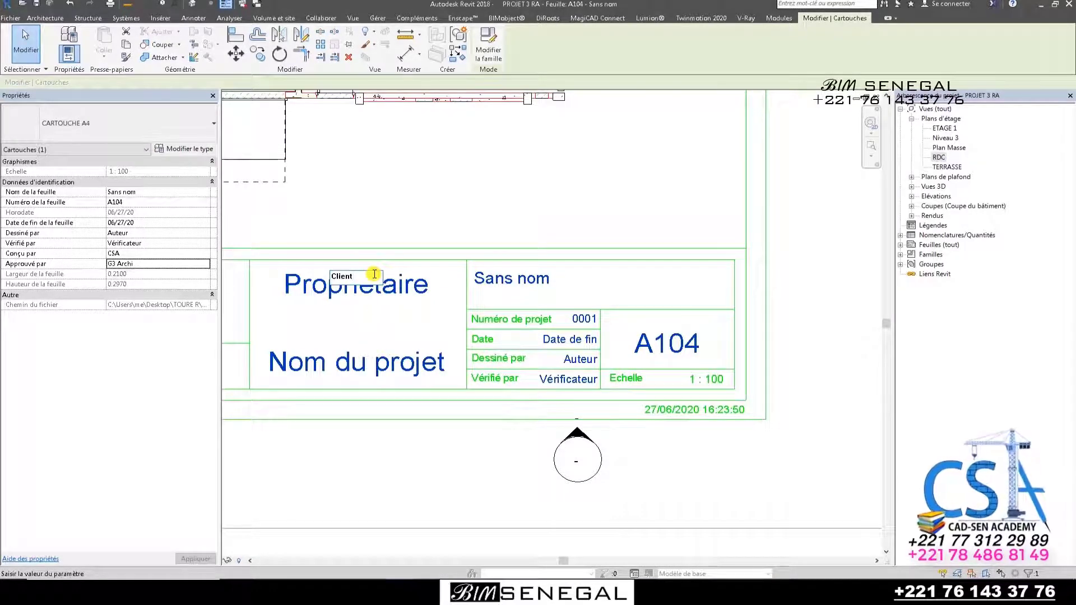
pyautogui.write('lient')
pyautogui.click(397, 377)
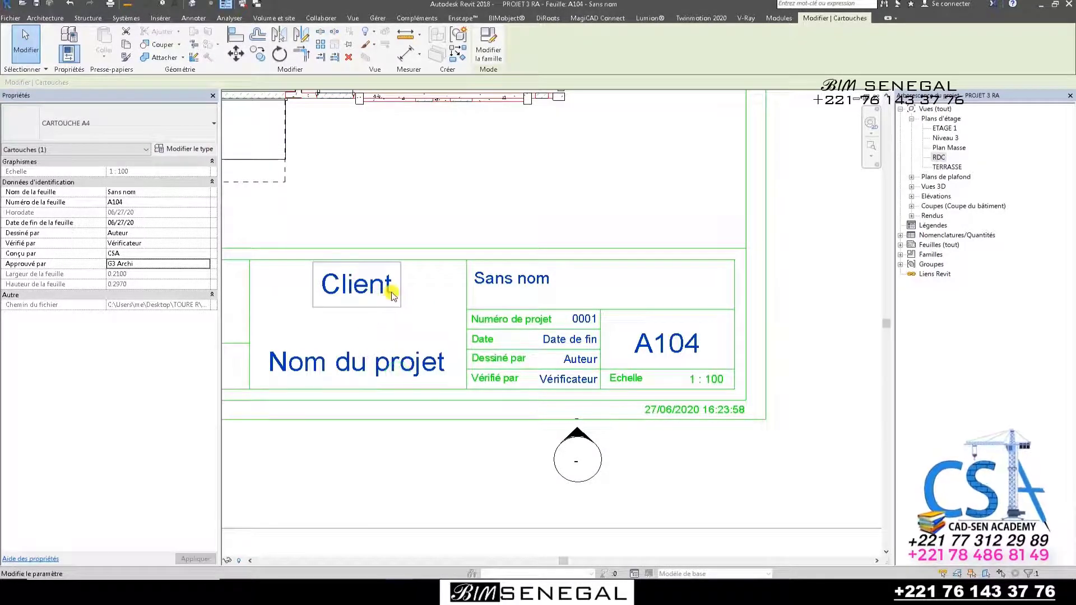
# Change the project name (Nom du projet) in the sheet's title block to Villa A qq part.
pyautogui.click(384, 362)
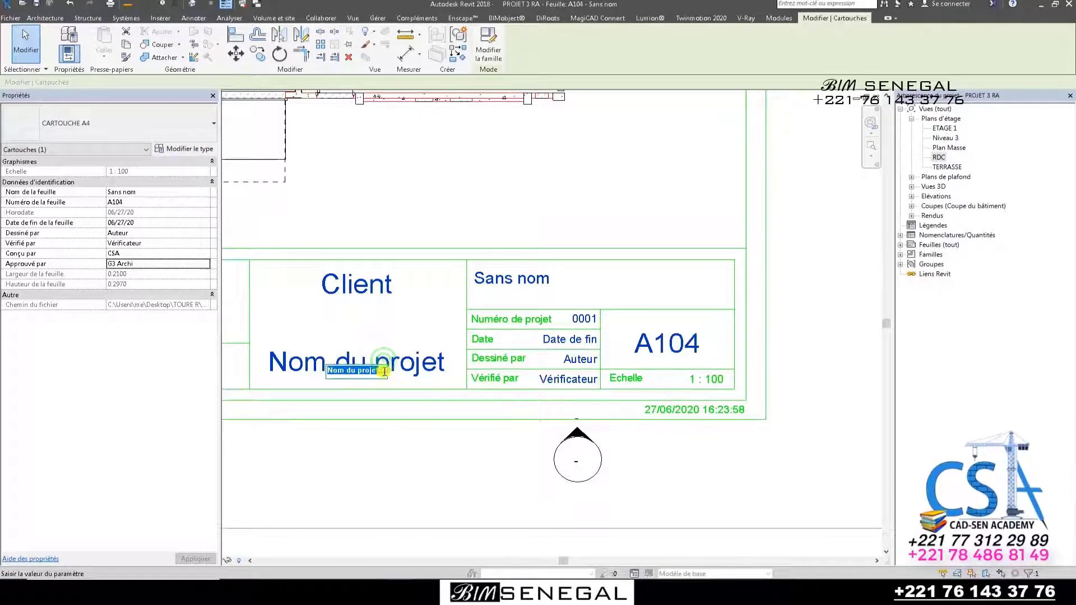
pyautogui.write('Villa A qq pa')
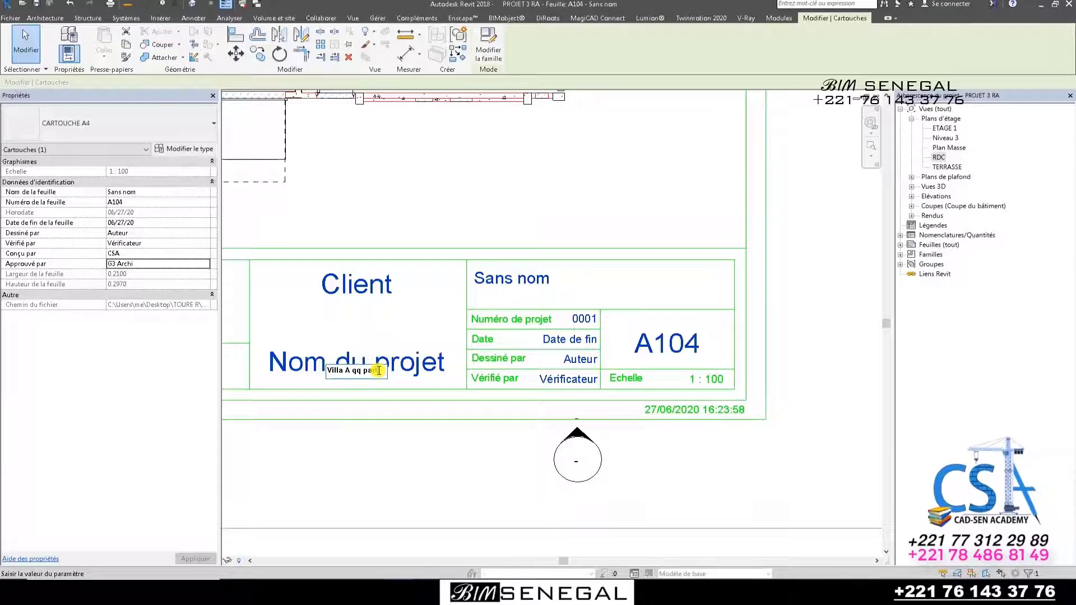
pyautogui.write('rt')
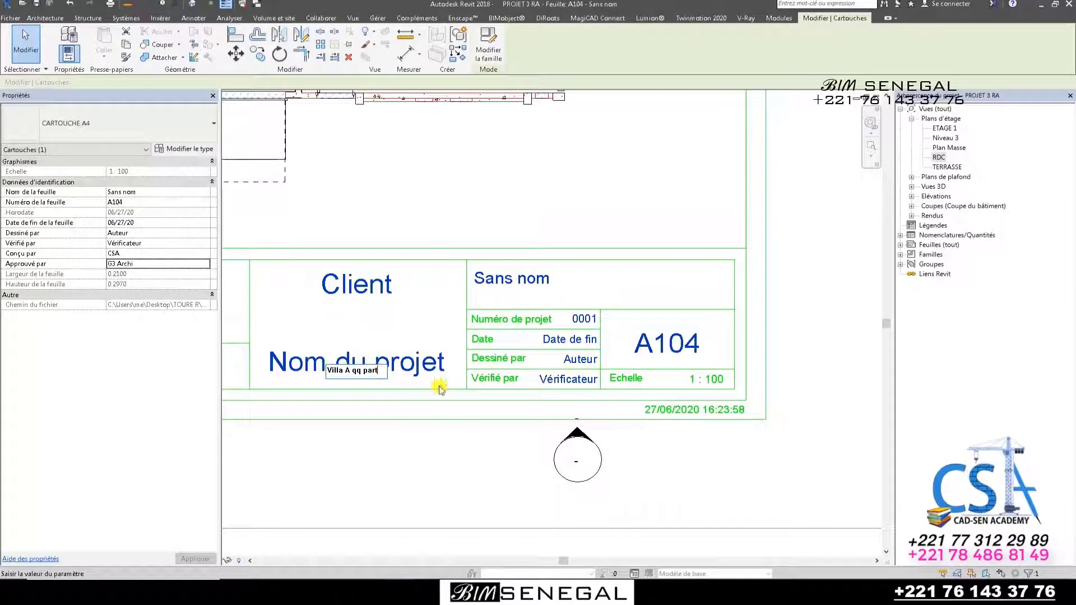
pyautogui.click(476, 452)
# Fill in the title block's Dessiné par field with CSA and its Vérifié par field with G3 Archi.
pyautogui.scroll(2, 527, 283)
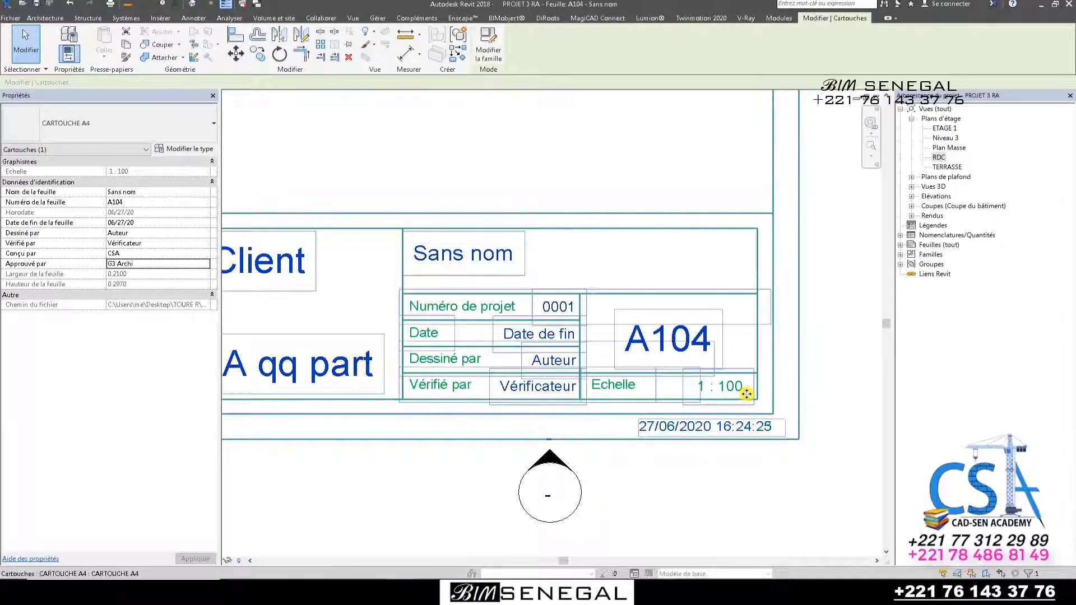
pyautogui.scroll(2, 552, 359)
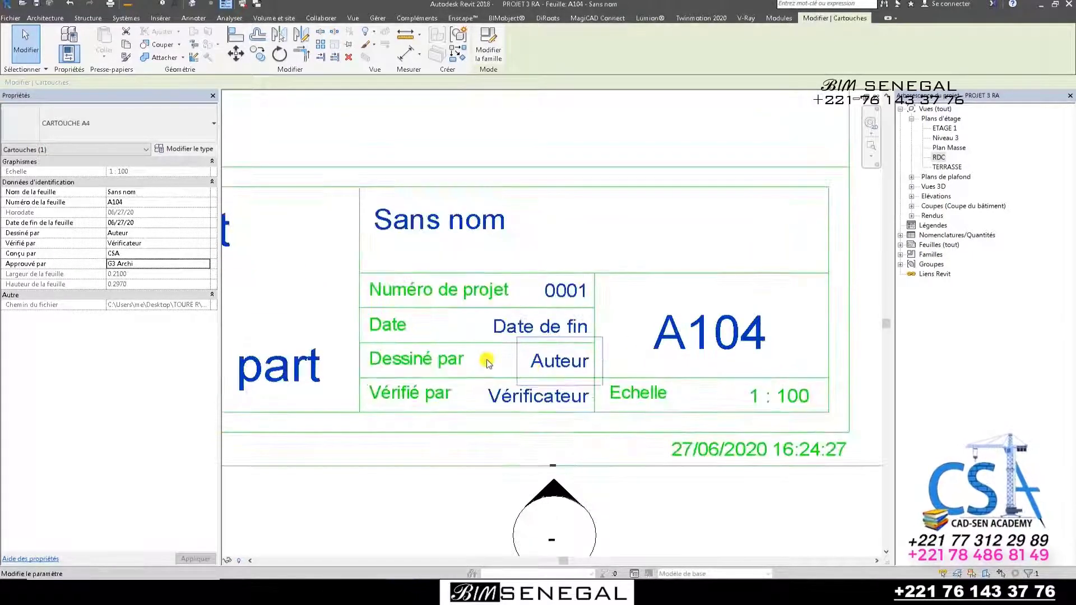
pyautogui.click(561, 356)
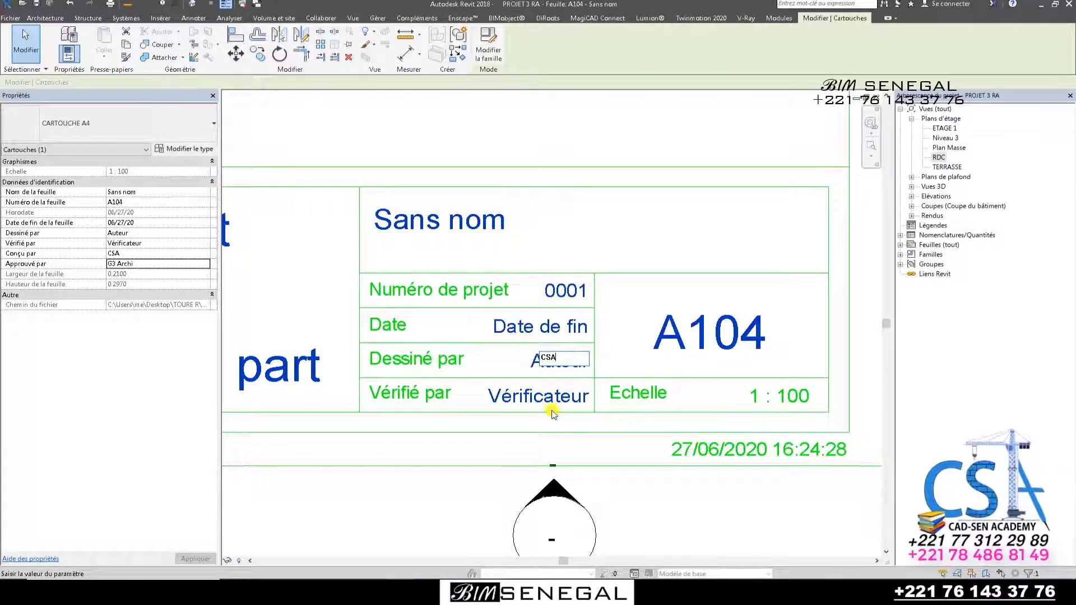
pyautogui.click(519, 394)
pyautogui.click(557, 399)
pyautogui.write('G3 Archi')
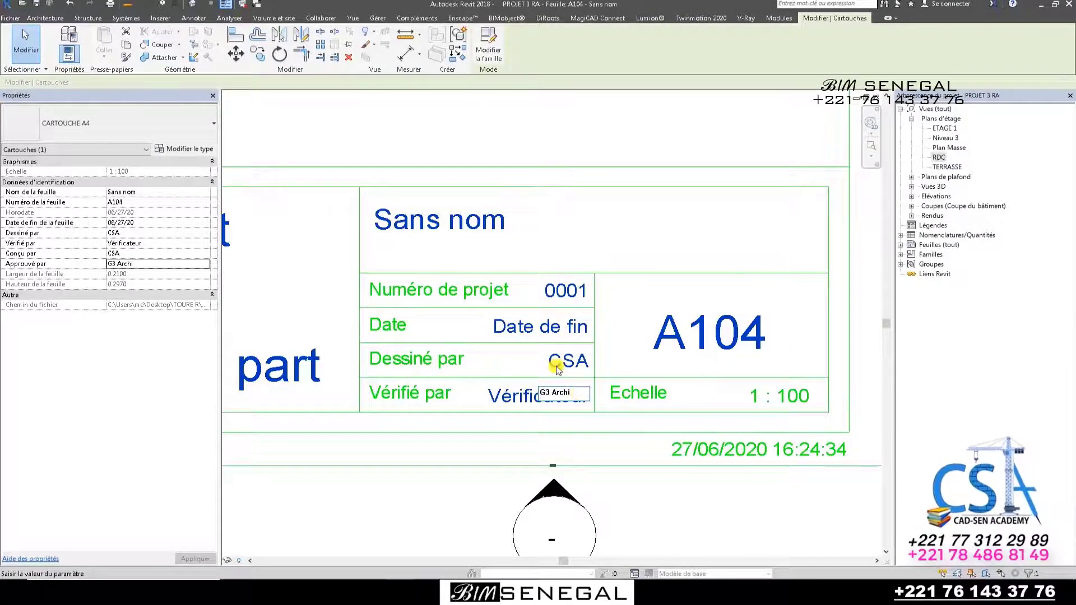
pyautogui.click(555, 328)
# Open the title block's date text, leave it as is, and examine the title block's scale and date stamp.
pyautogui.click(555, 323)
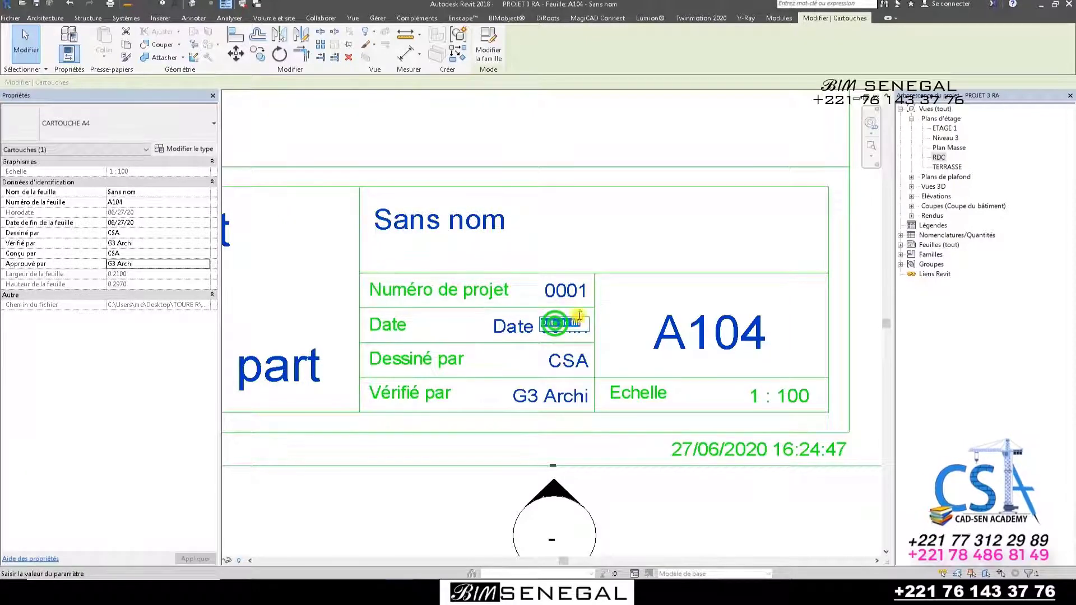
pyautogui.scroll(-5, 566, 336)
pyautogui.click(744, 442)
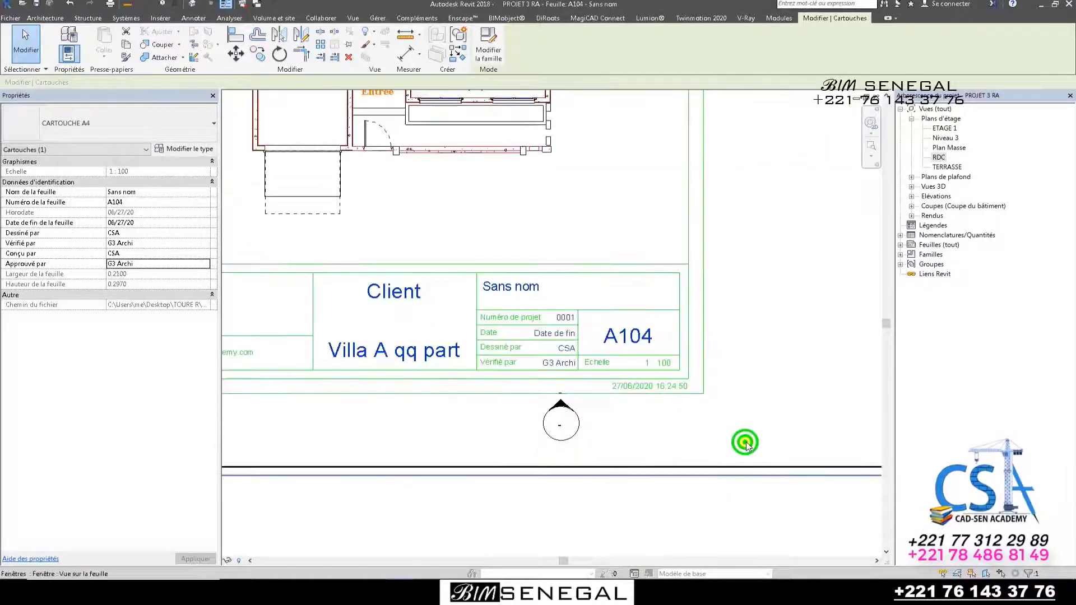
pyautogui.click(735, 498)
pyautogui.scroll(3, 616, 367)
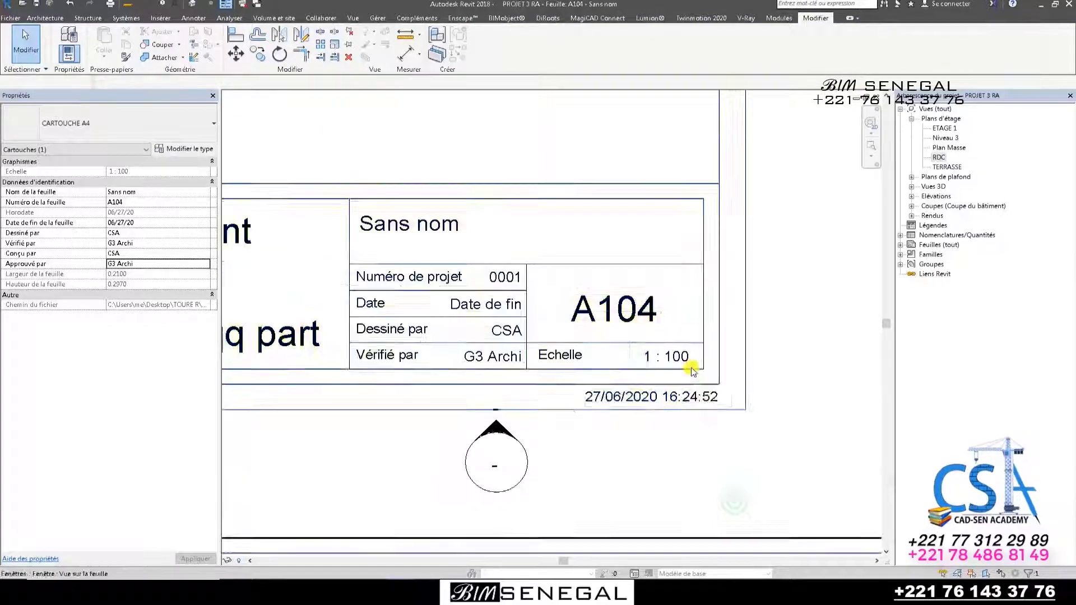
pyautogui.scroll(2, 617, 398)
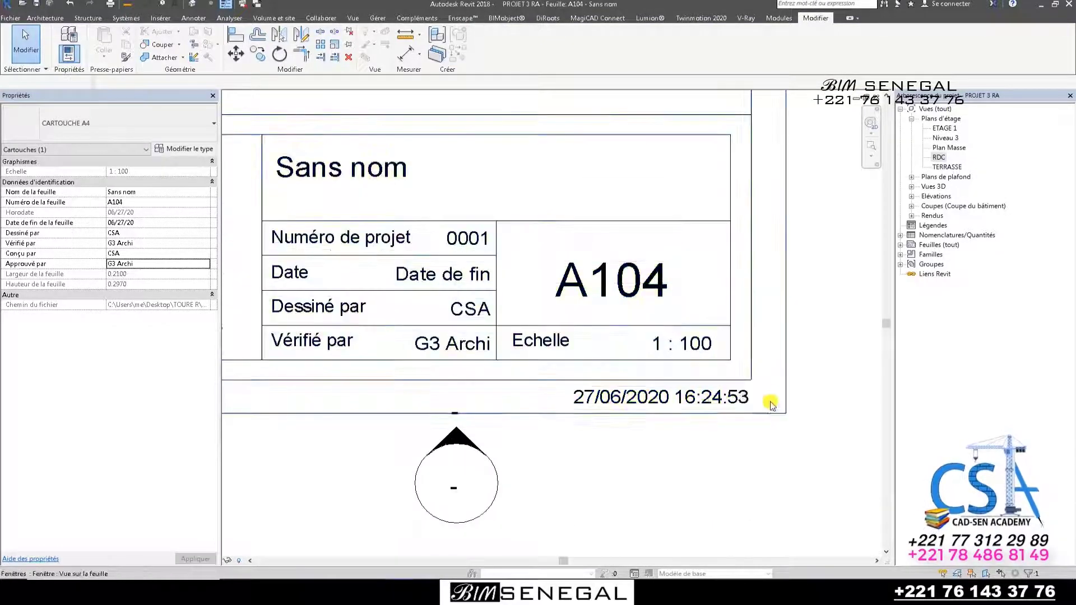
pyautogui.scroll(-5, 758, 401)
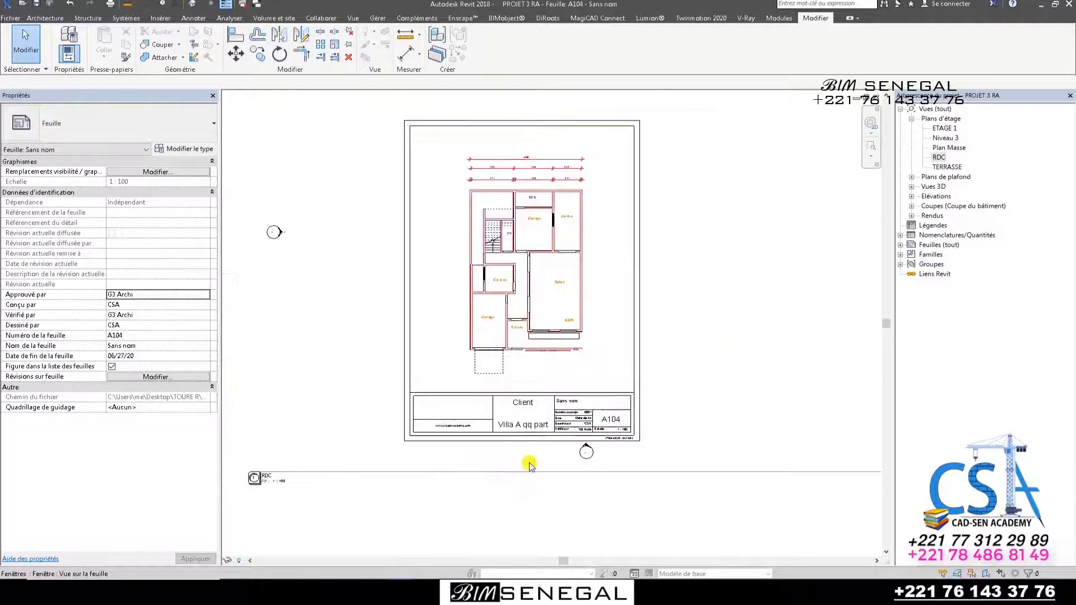
# Try the RDC viewport at a scale of 1 : 200, move it onto the sheet and check the title block's scale.
pyautogui.click(576, 309)
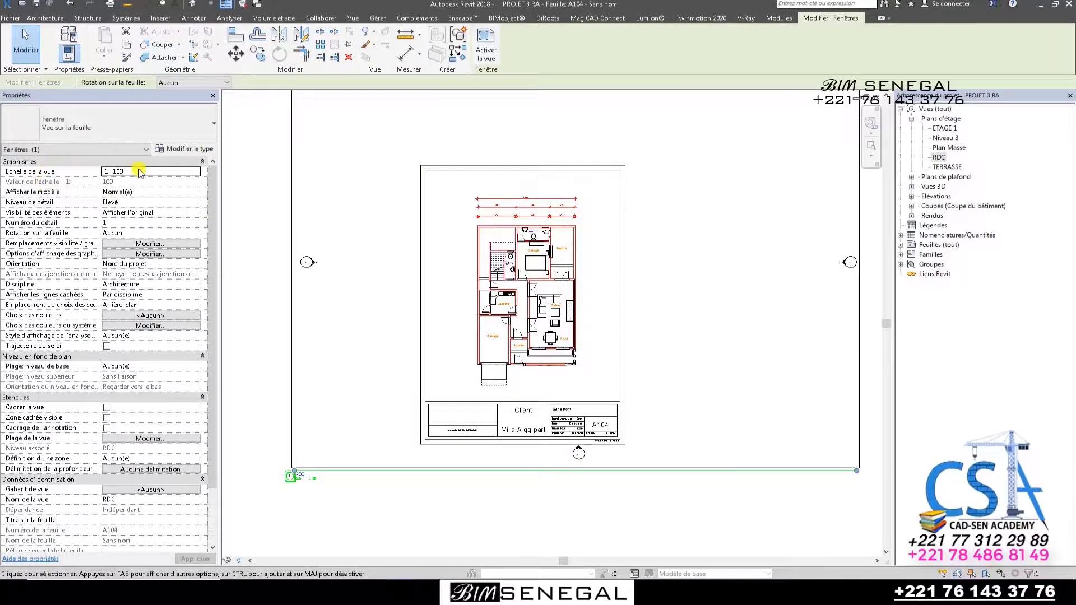
pyautogui.click(168, 172)
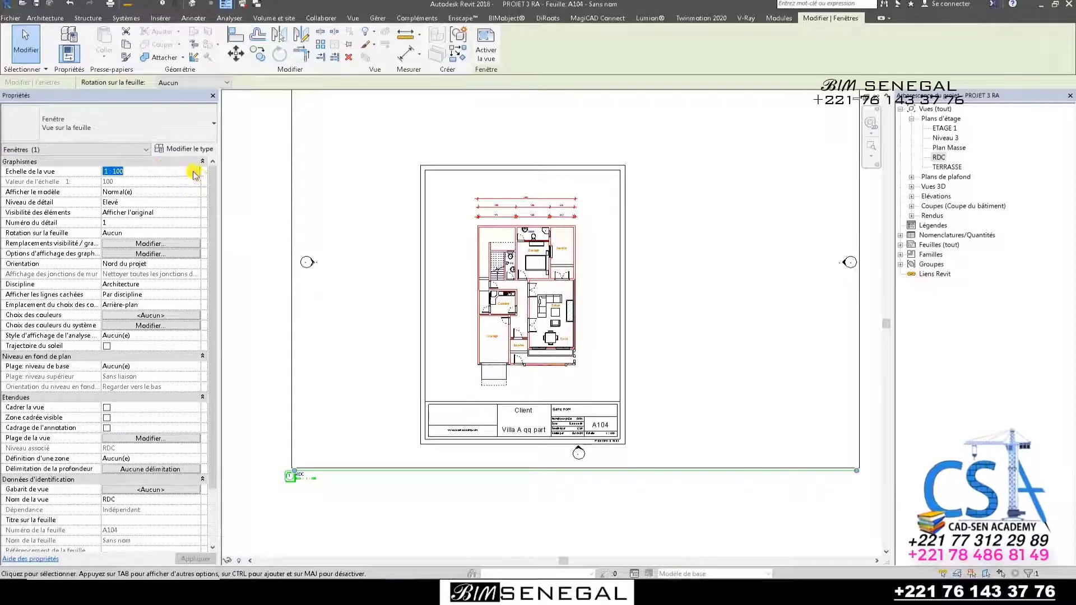
pyautogui.click(193, 172)
pyautogui.click(127, 198)
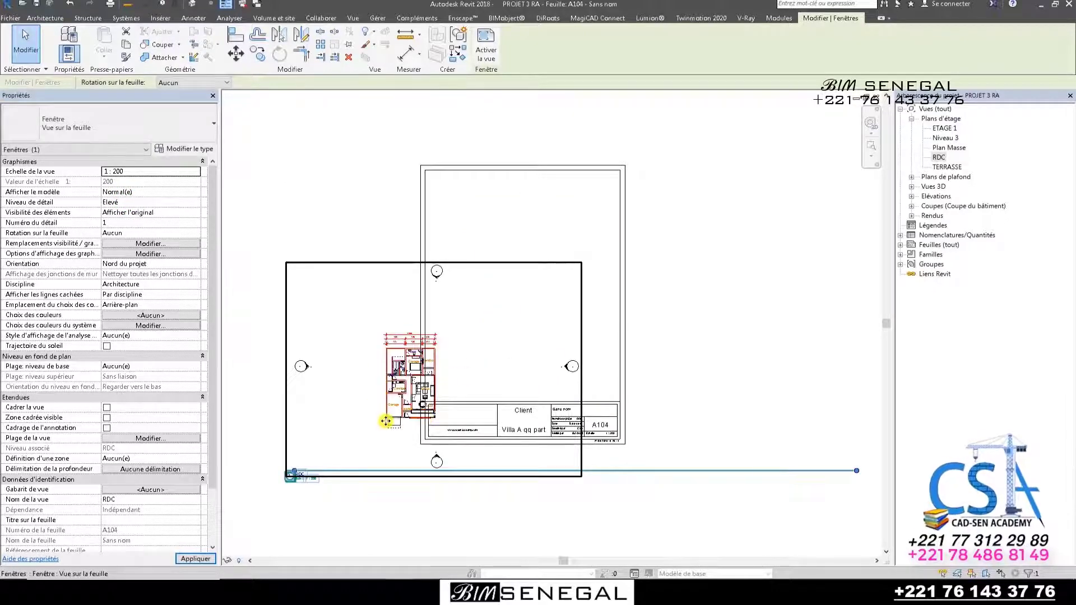
pyautogui.moveTo(369, 265); pyautogui.dragTo(493, 194)
pyautogui.scroll(5, 617, 432)
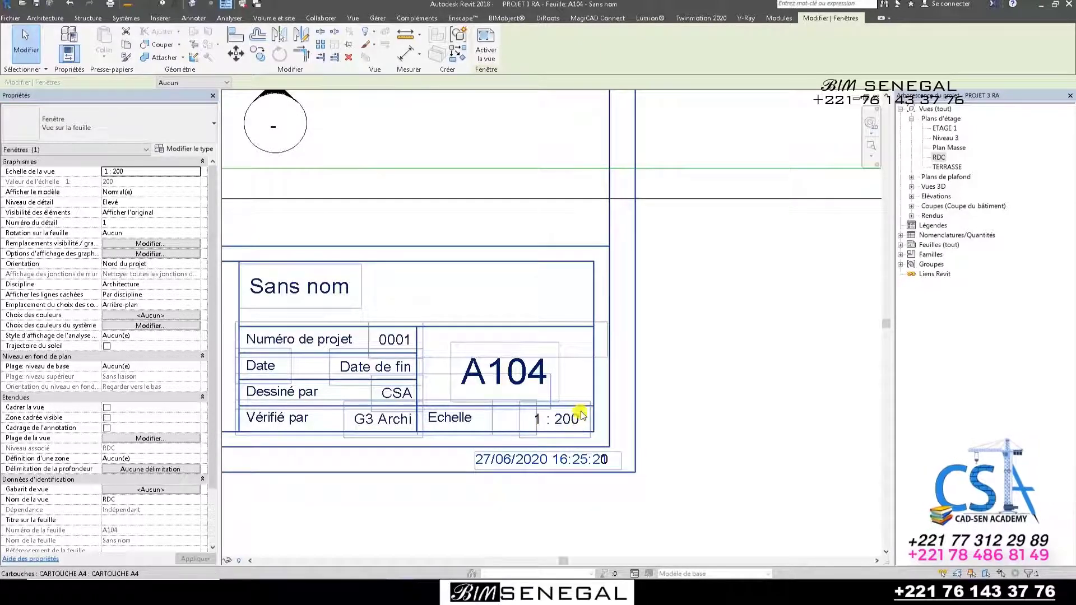
pyautogui.scroll(-5, 616, 424)
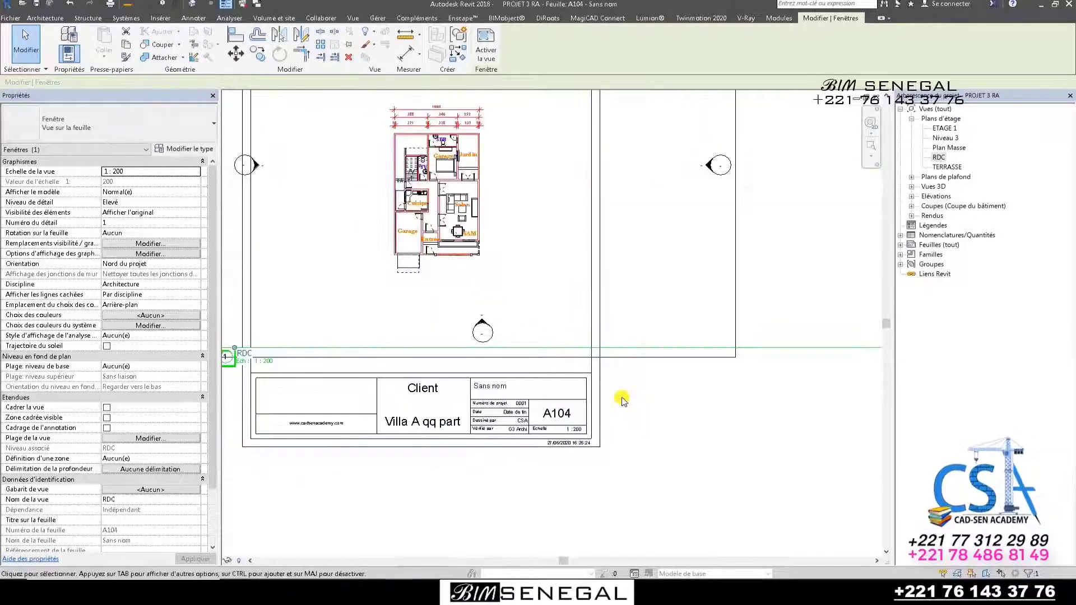
# Try the RDC viewport at a scale of 1 : 50 and move the plan over the A4 sheet to compare sizes.
pyautogui.click(178, 173)
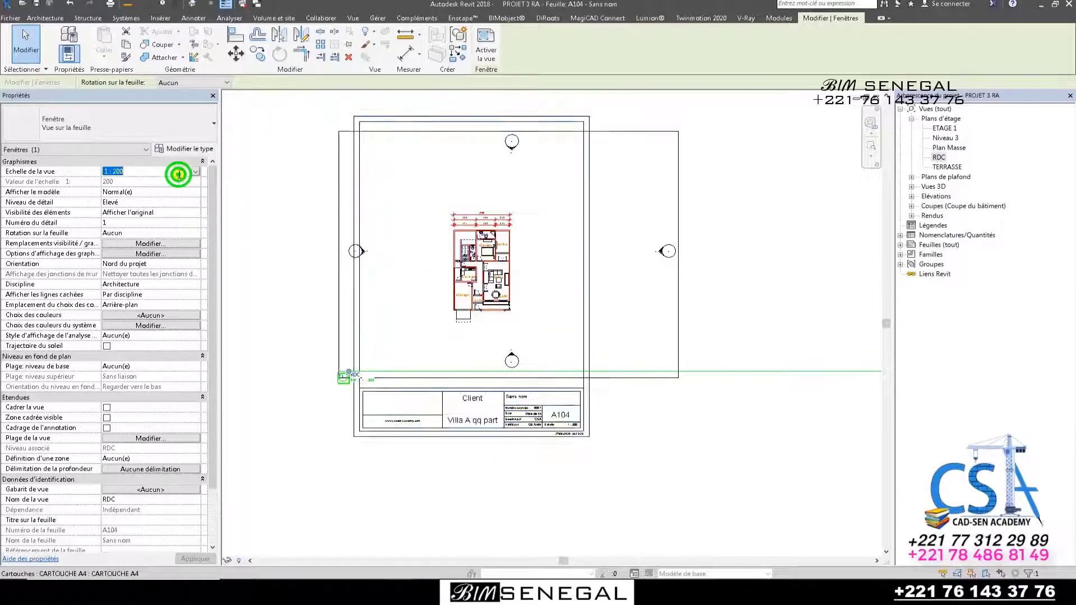
pyautogui.click(195, 173)
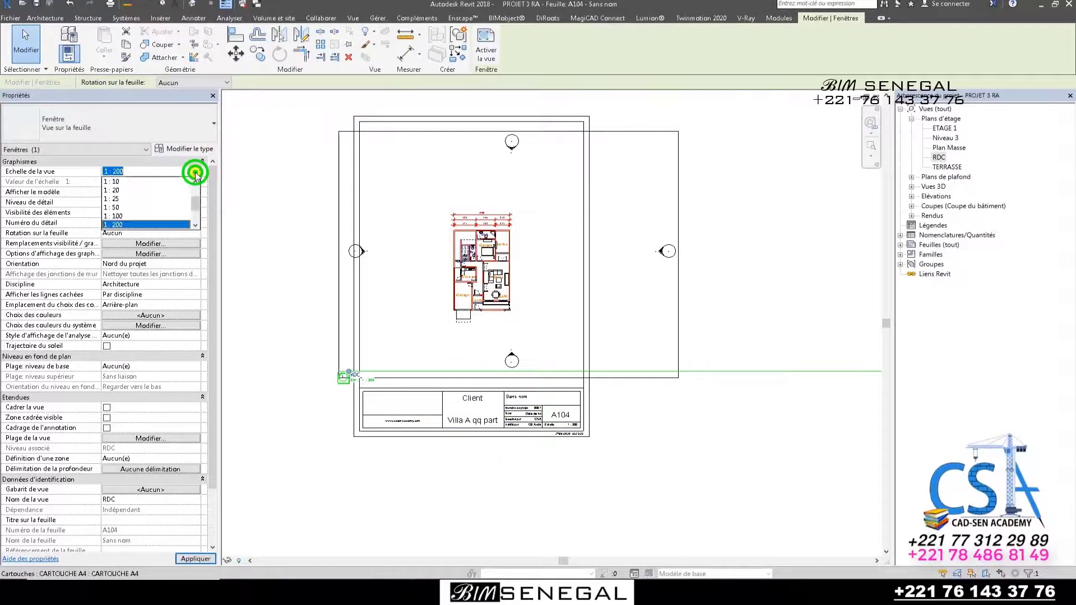
pyautogui.click(114, 208)
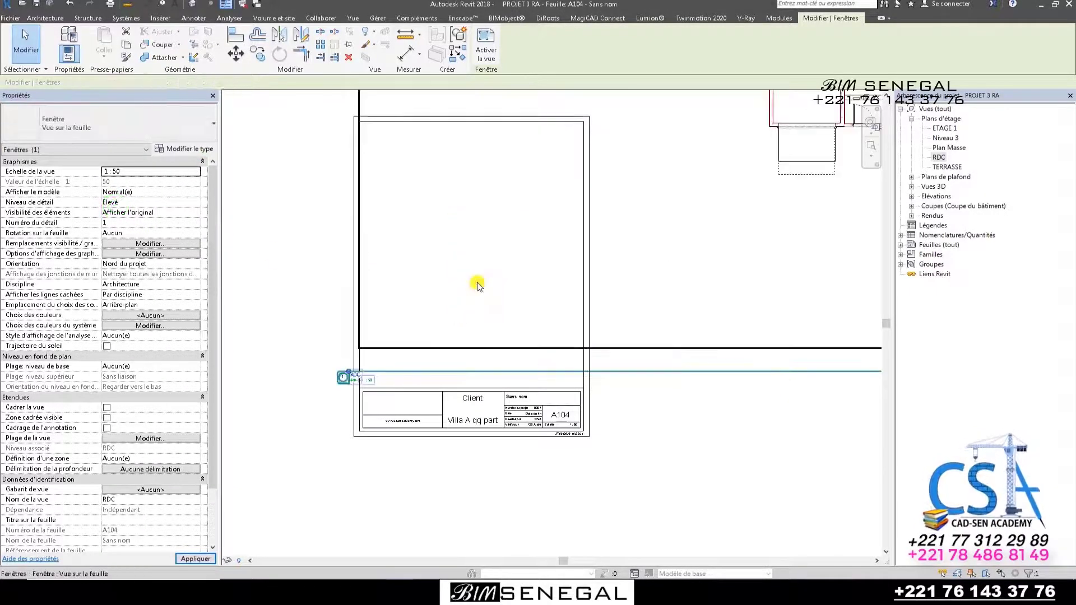
pyautogui.scroll(-3, 429, 334)
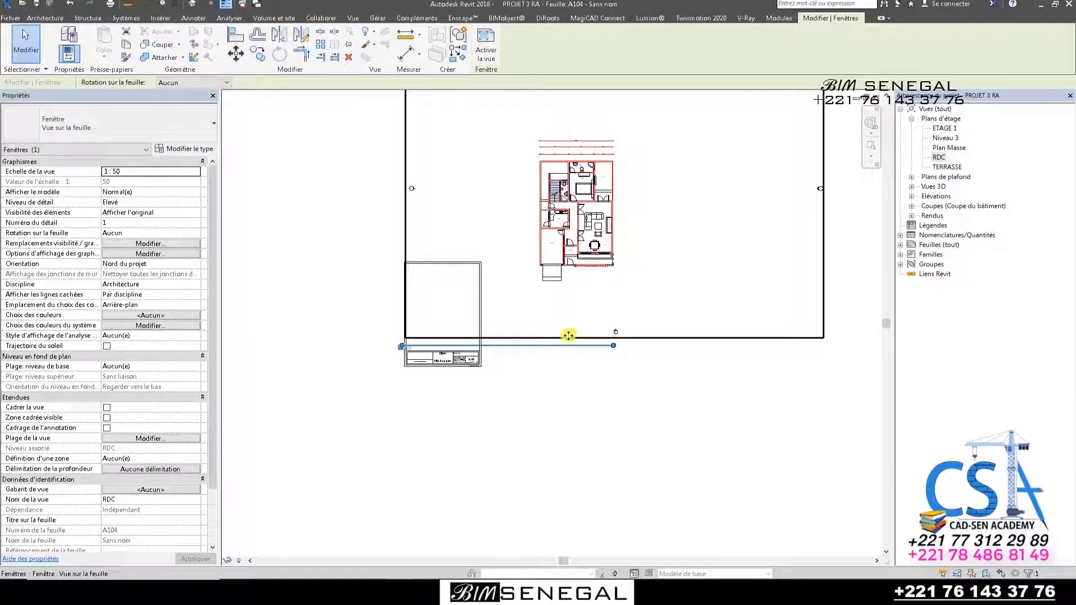
pyautogui.moveTo(568, 336); pyautogui.dragTo(443, 424)
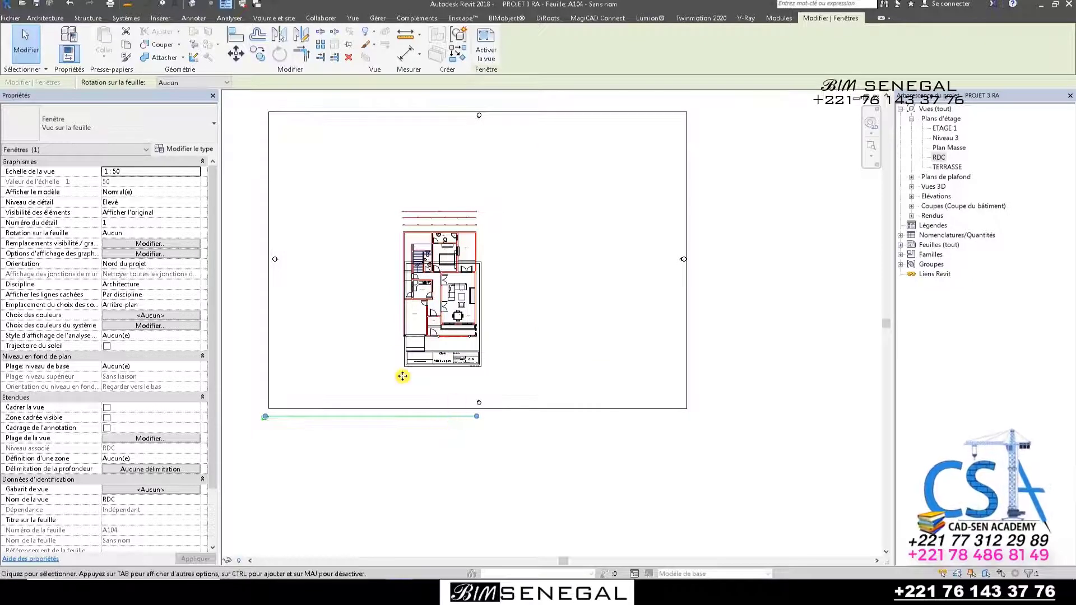
# Set the RDC viewport's scale to 1 : 100 and reposition the plan centrally above the title block.
pyautogui.click(171, 168)
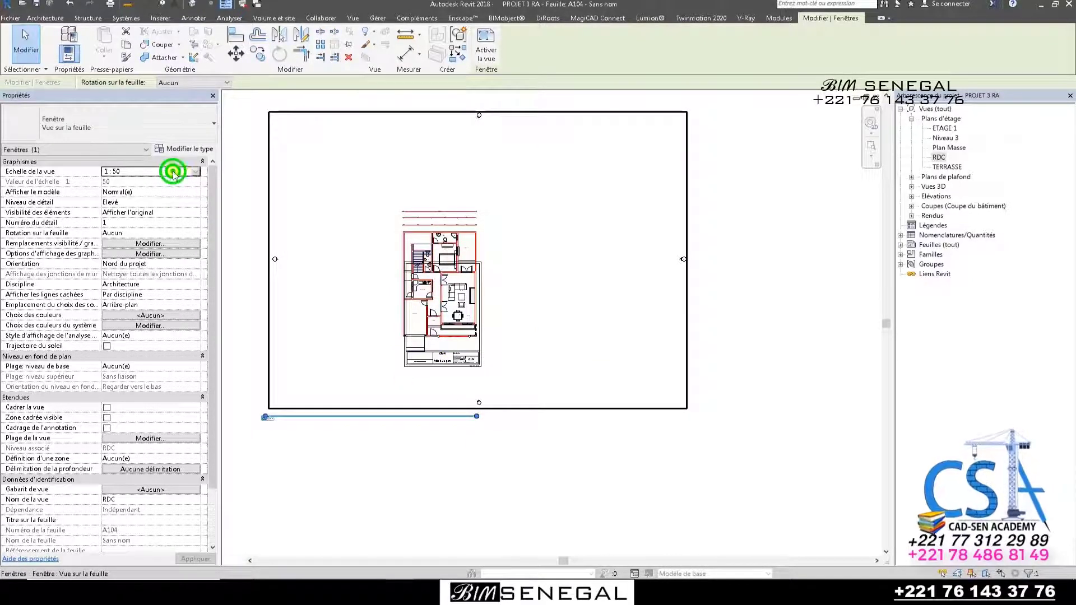
pyautogui.click(194, 168)
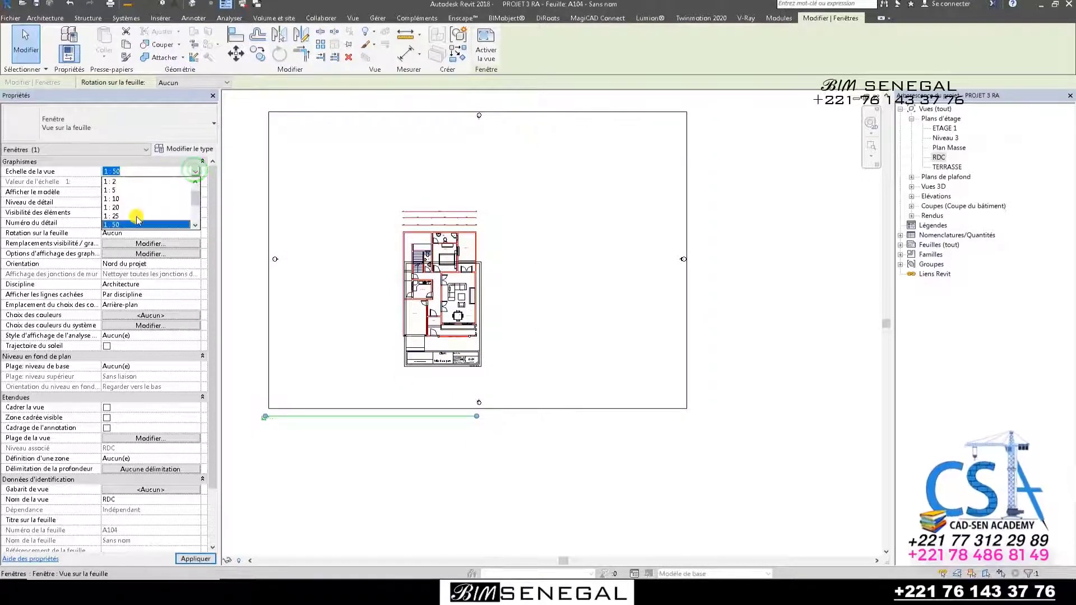
pyautogui.scroll(-1, 137, 218)
pyautogui.click(119, 208)
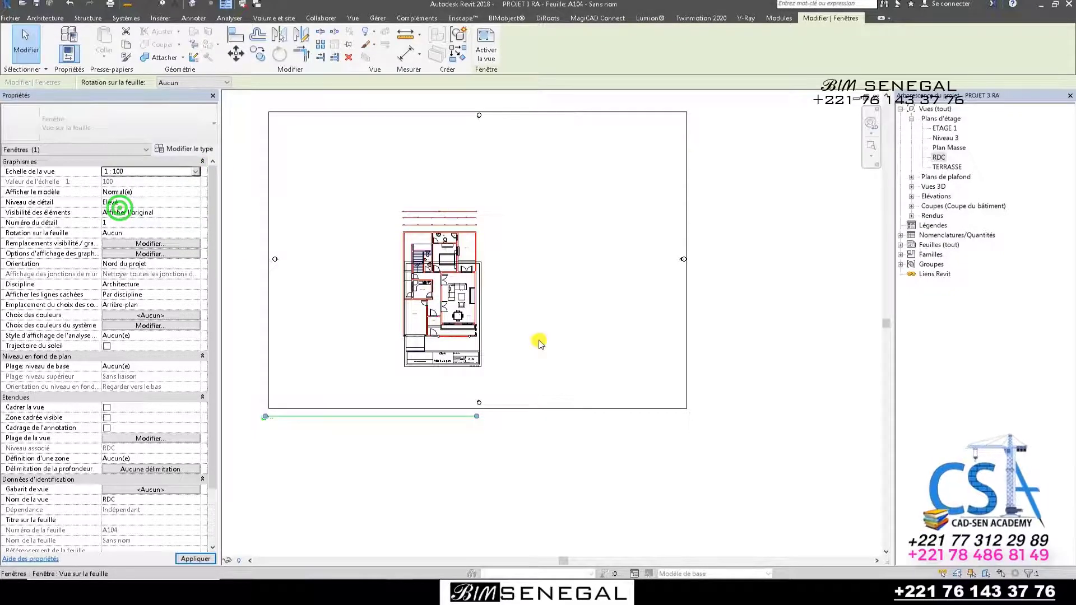
pyautogui.moveTo(356, 351); pyautogui.dragTo(434, 310)
pyautogui.scroll(2, 451, 317)
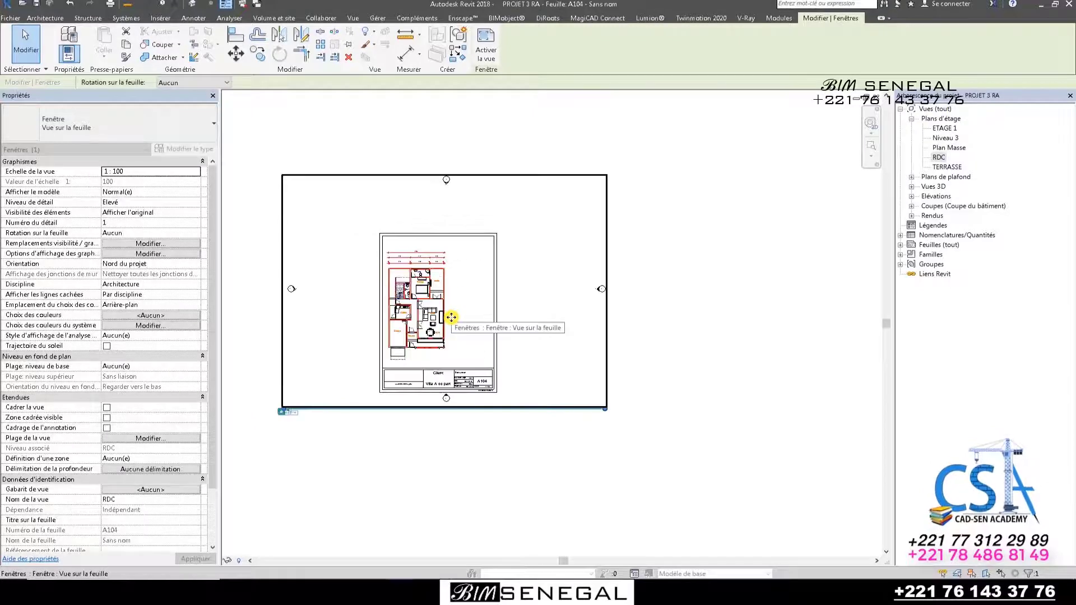
pyautogui.press('Right')
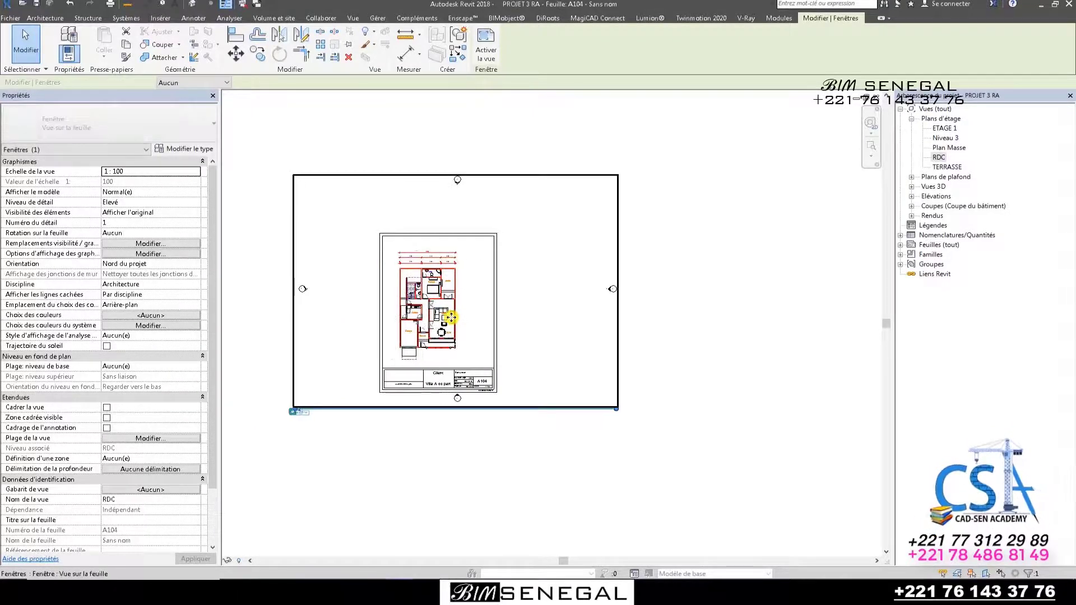
pyautogui.click(521, 353)
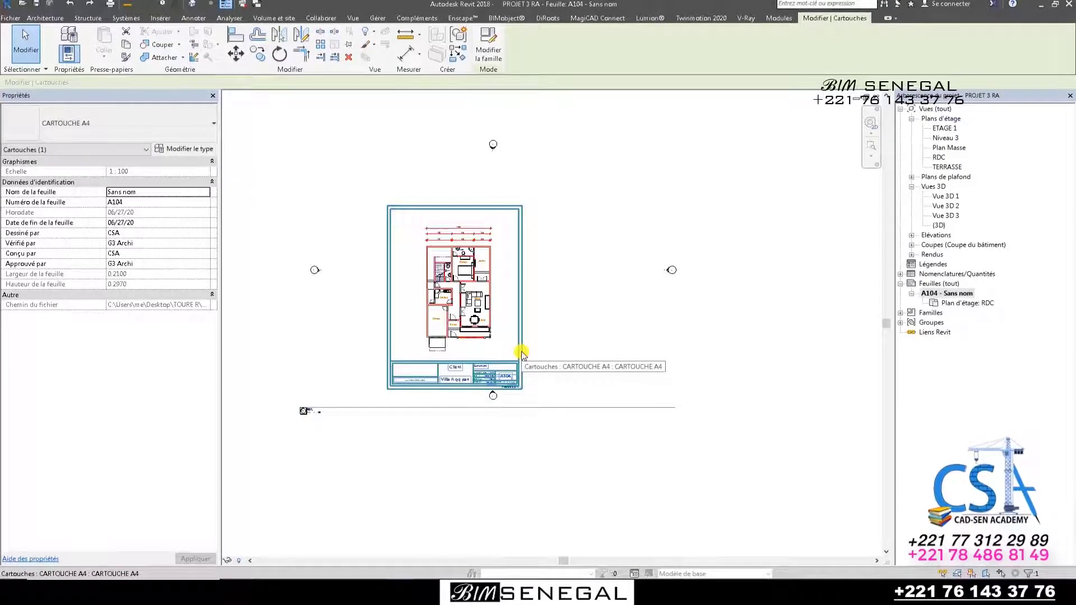
pyautogui.click(455, 486)
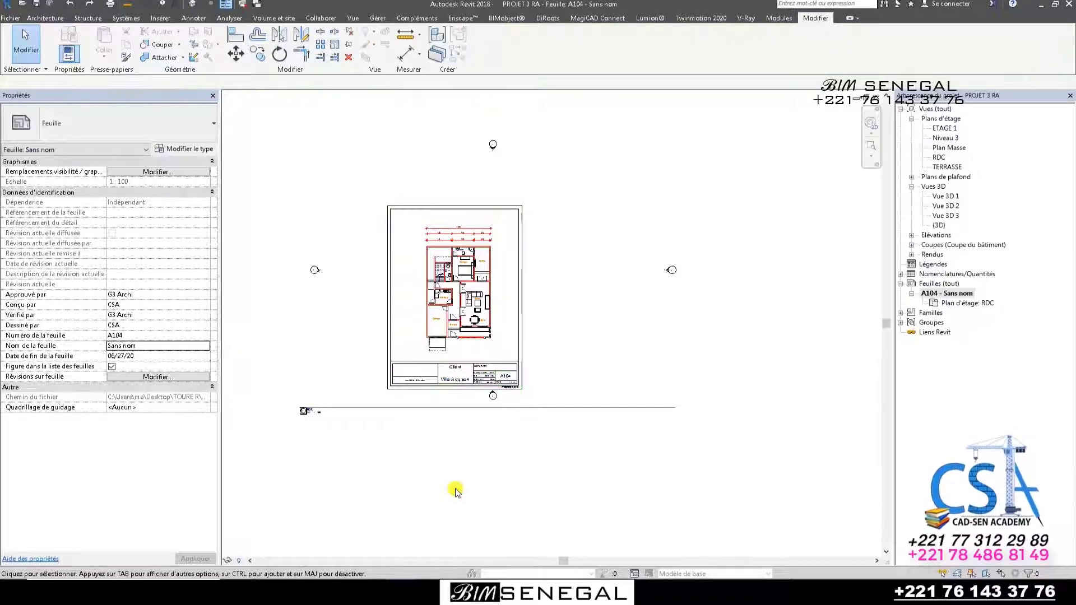
# Select the A4 sheet's title block and set the sheet name to REZ-DE-CHAUSSÉE.
pyautogui.click(516, 333)
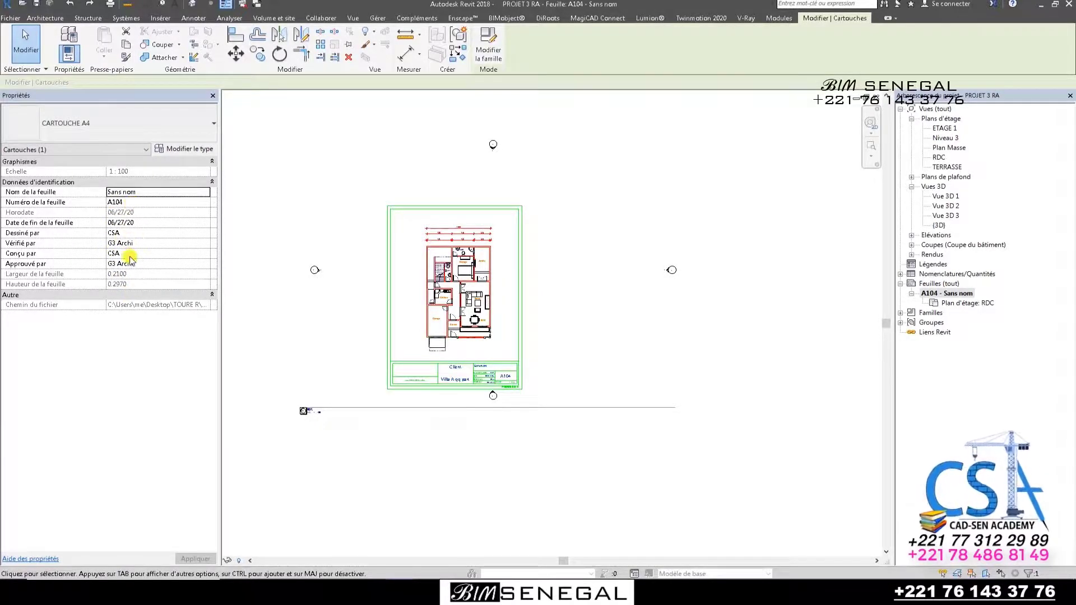
pyautogui.scroll(3, 396, 360)
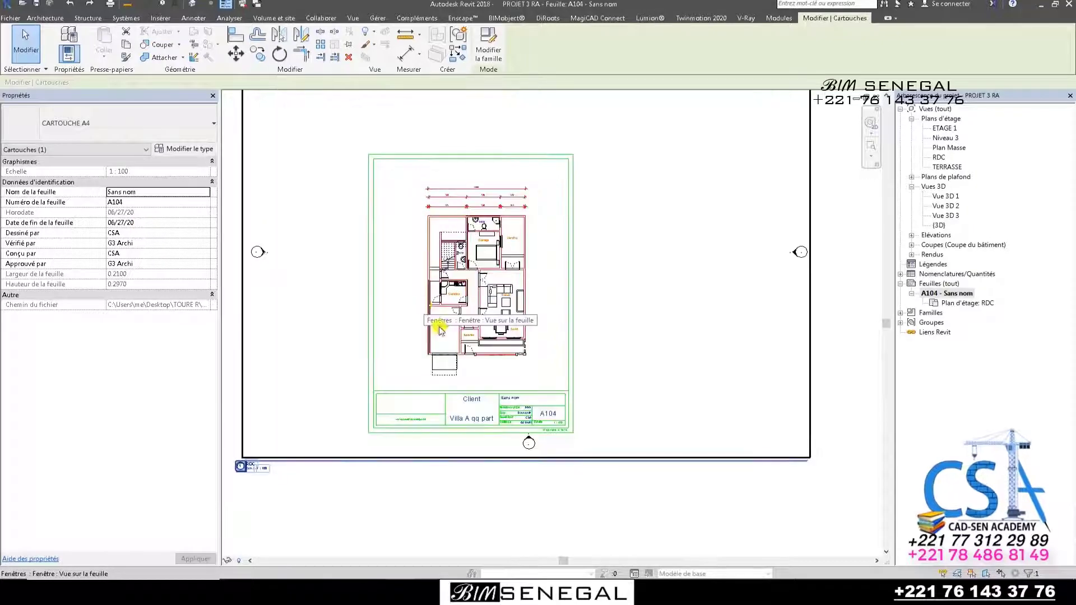
pyautogui.scroll(-1, 476, 279)
pyautogui.scroll(5, 540, 428)
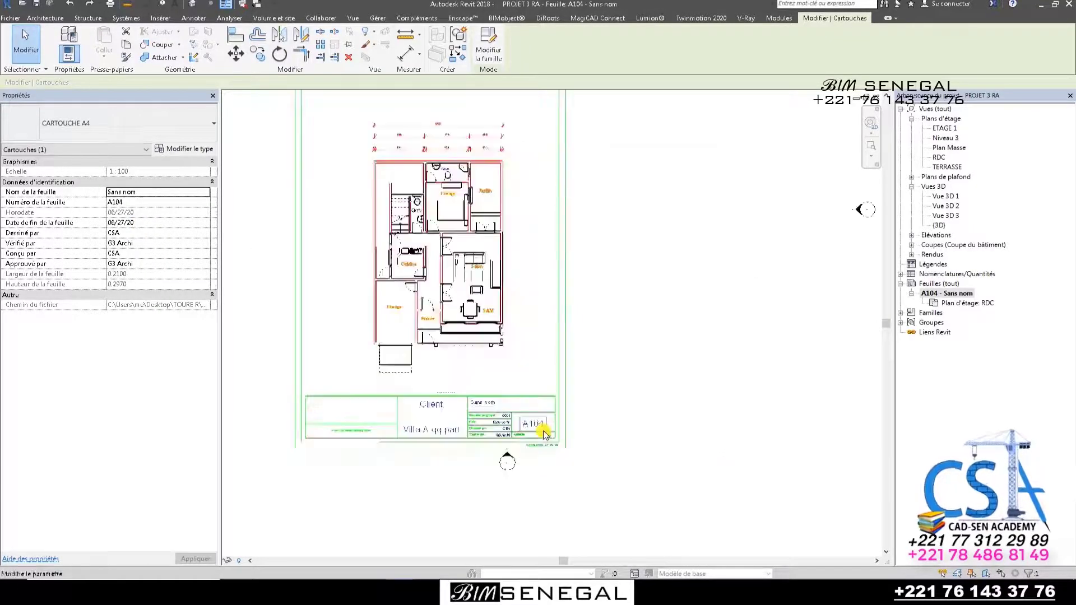
pyautogui.scroll(-1, 421, 370)
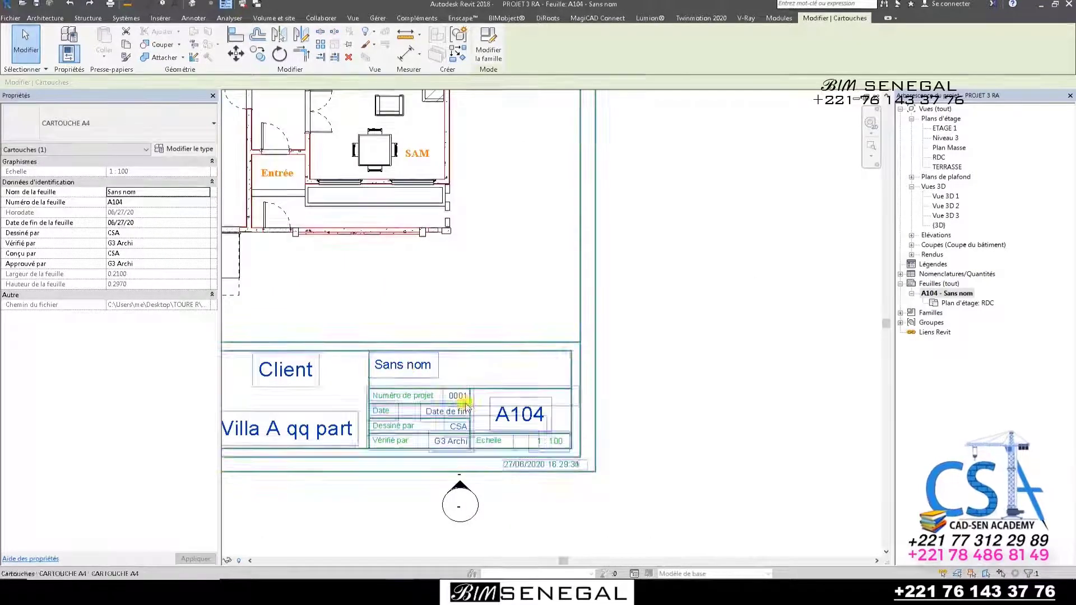
pyautogui.scroll(1, 504, 414)
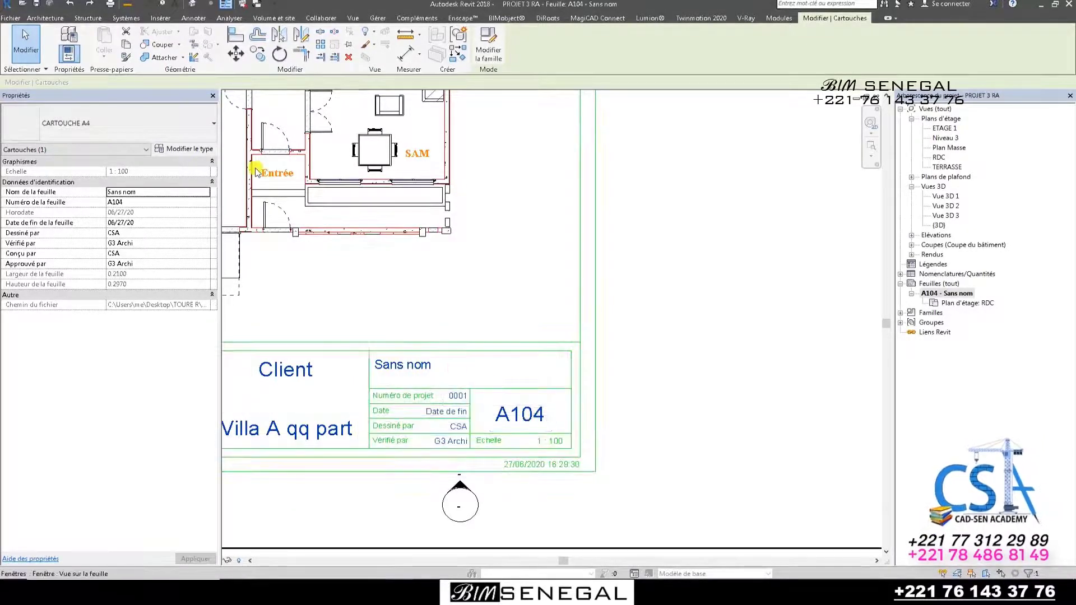
pyautogui.click(150, 195)
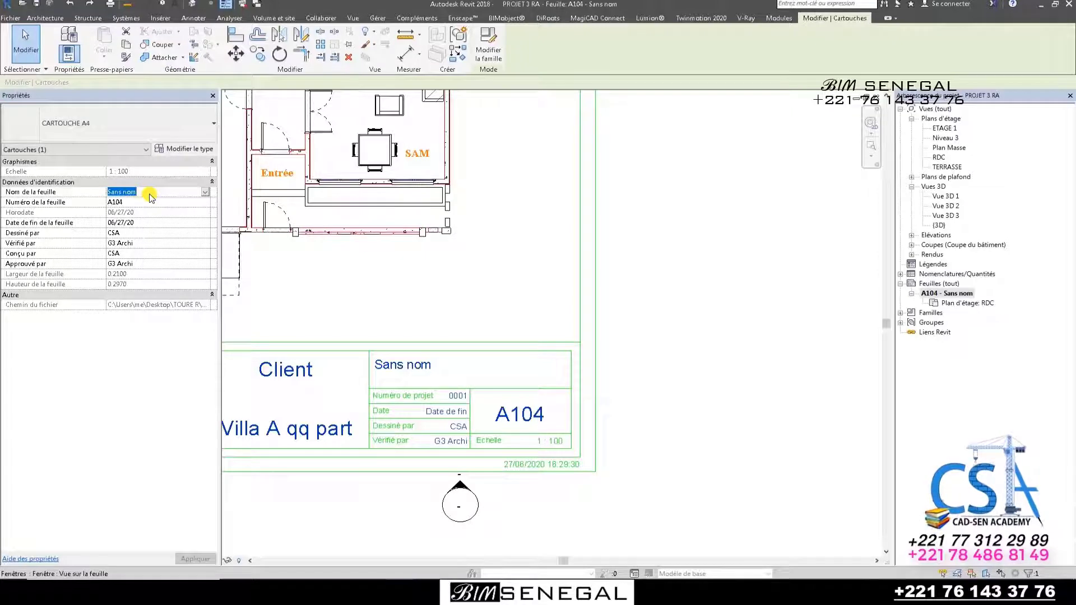
pyautogui.write('RE')
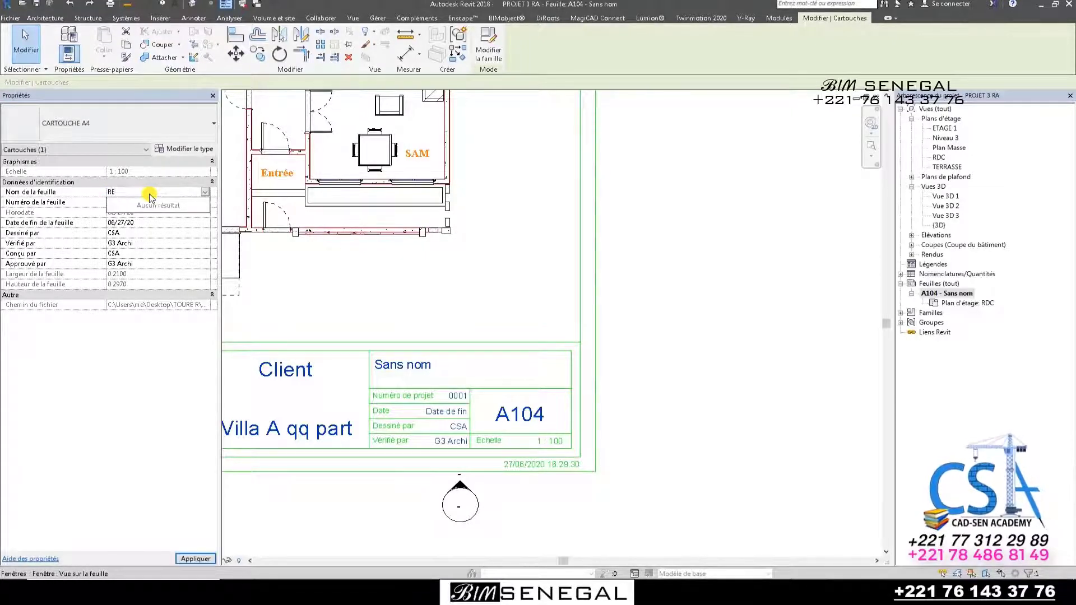
pyautogui.write('Z-DE-CHAUSSÉE')
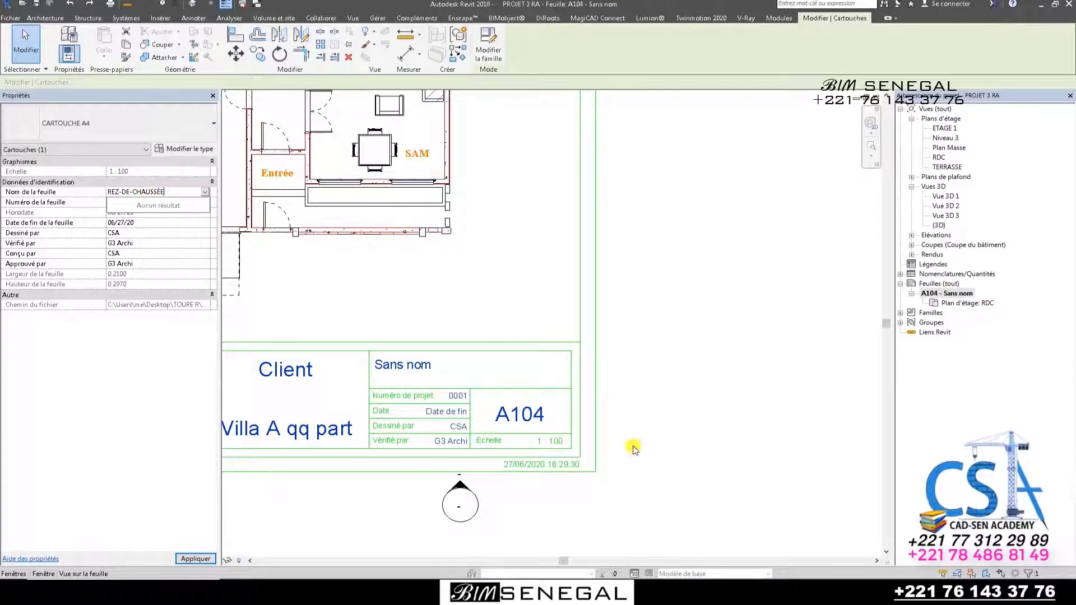
pyautogui.click(740, 441)
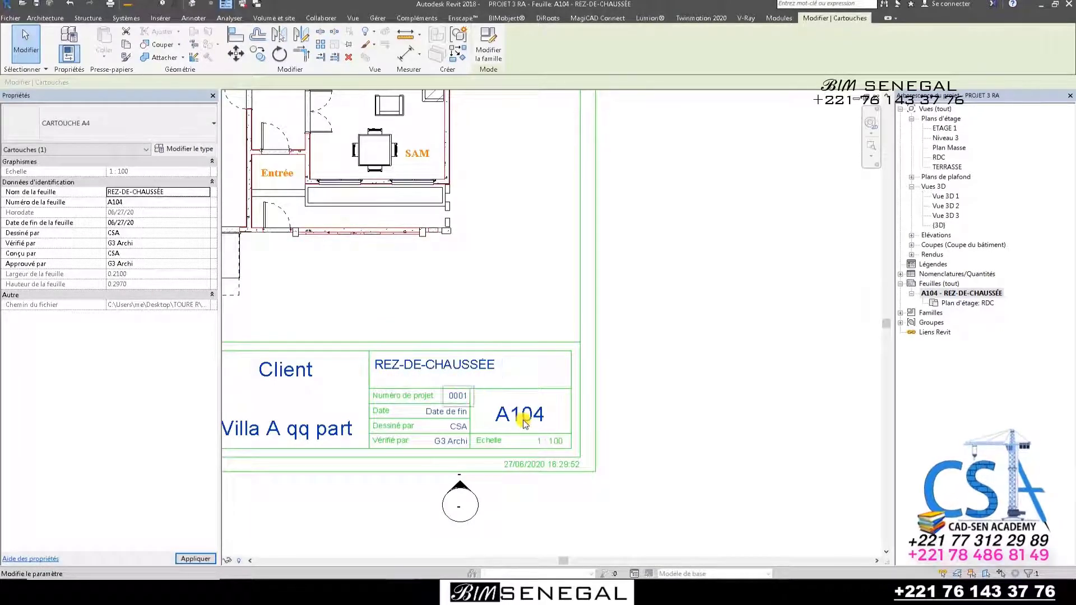
# Set the sheet number in the title block to A4.
pyautogui.click(141, 203)
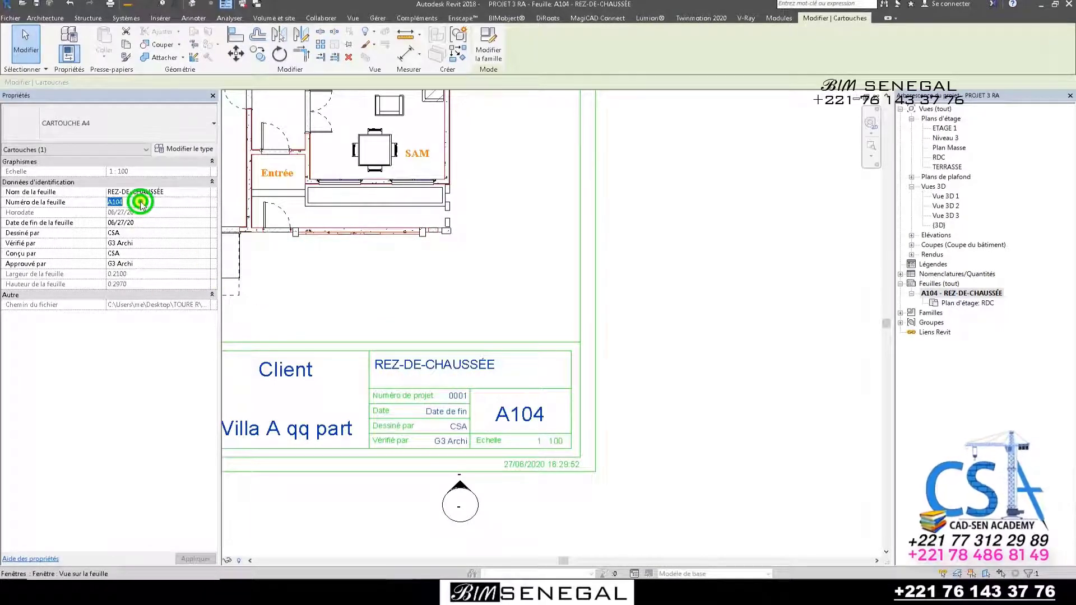
pyautogui.write('A')
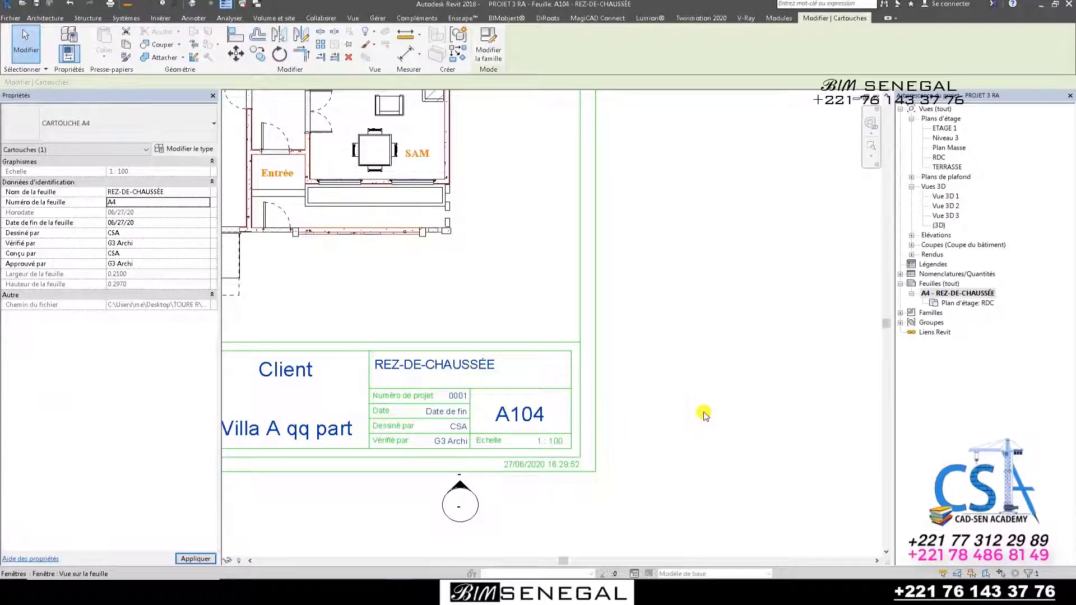
pyautogui.click(704, 413)
pyautogui.scroll(-2, 549, 309)
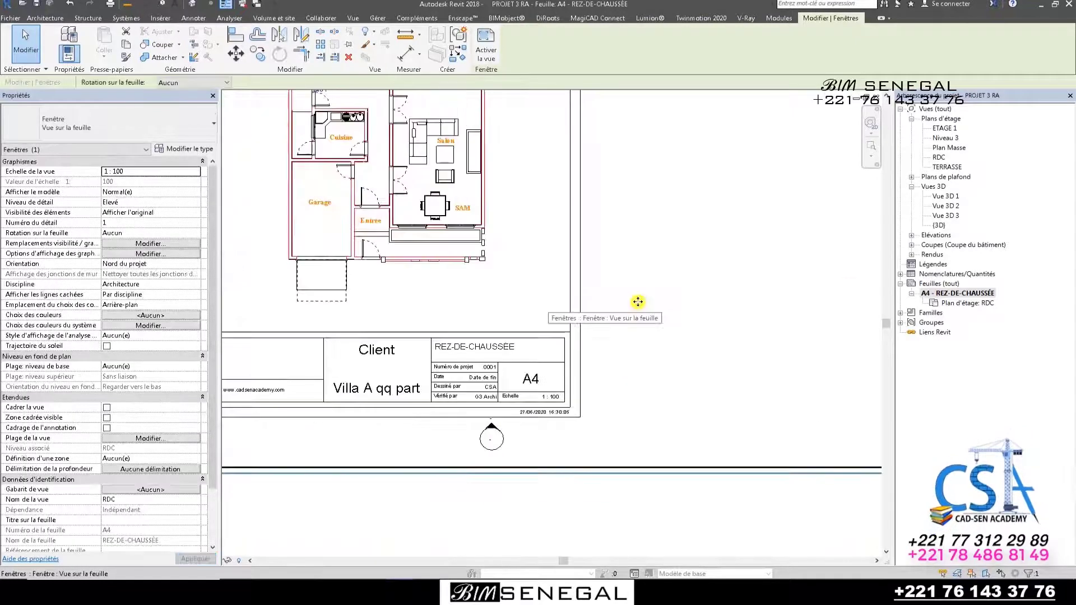
# Undo the sheet number and sheet name changes and redo both of them.
pyautogui.click(900, 283)
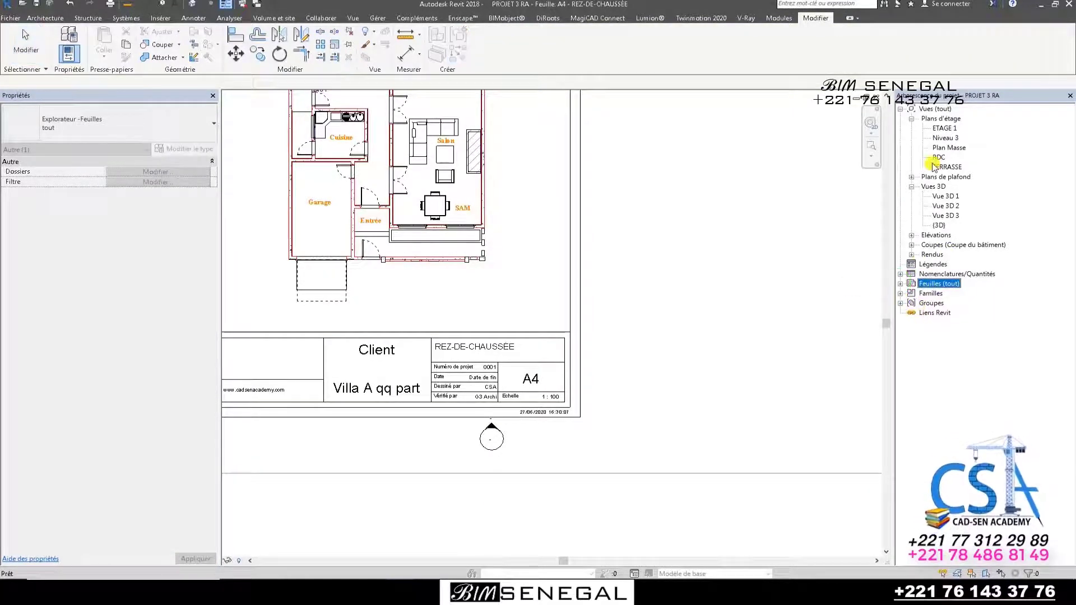
pyautogui.click(901, 284)
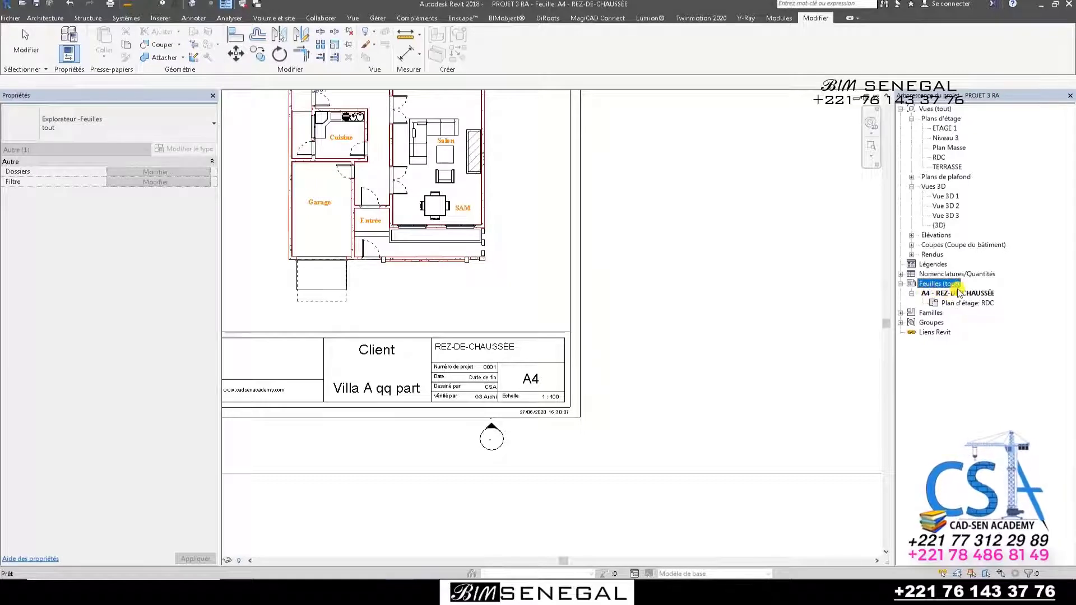
pyautogui.click(74, 4)
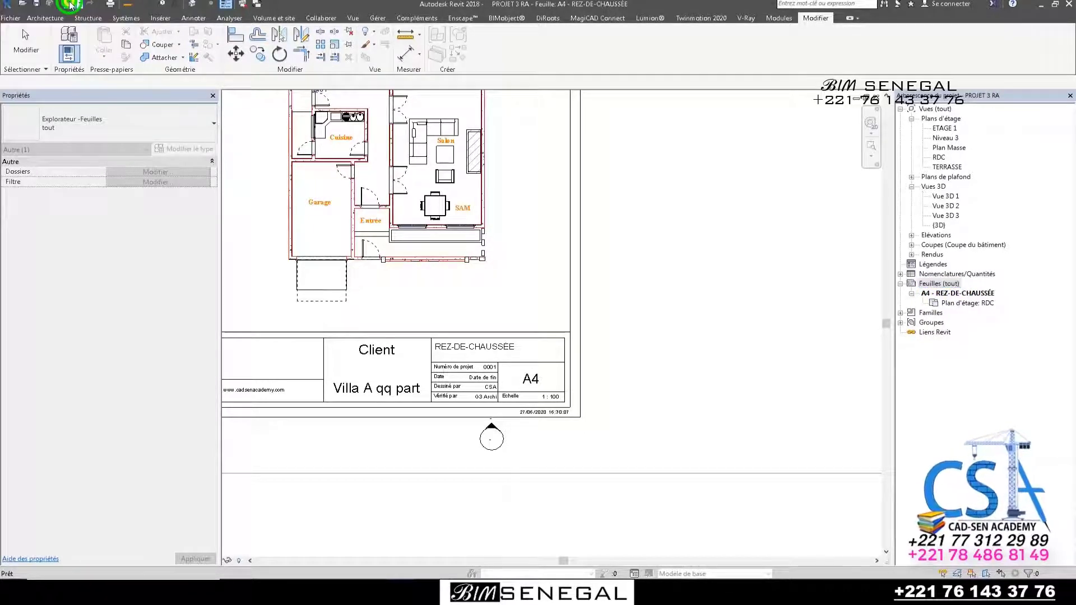
pyautogui.click(70, 4)
pyautogui.click(70, 5)
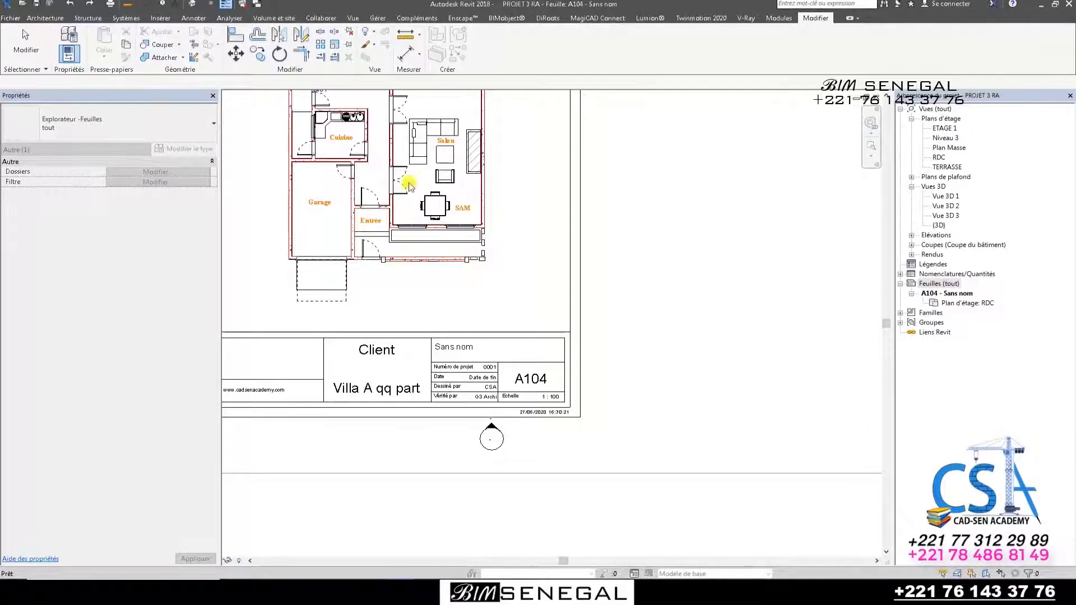
pyautogui.click(89, 5)
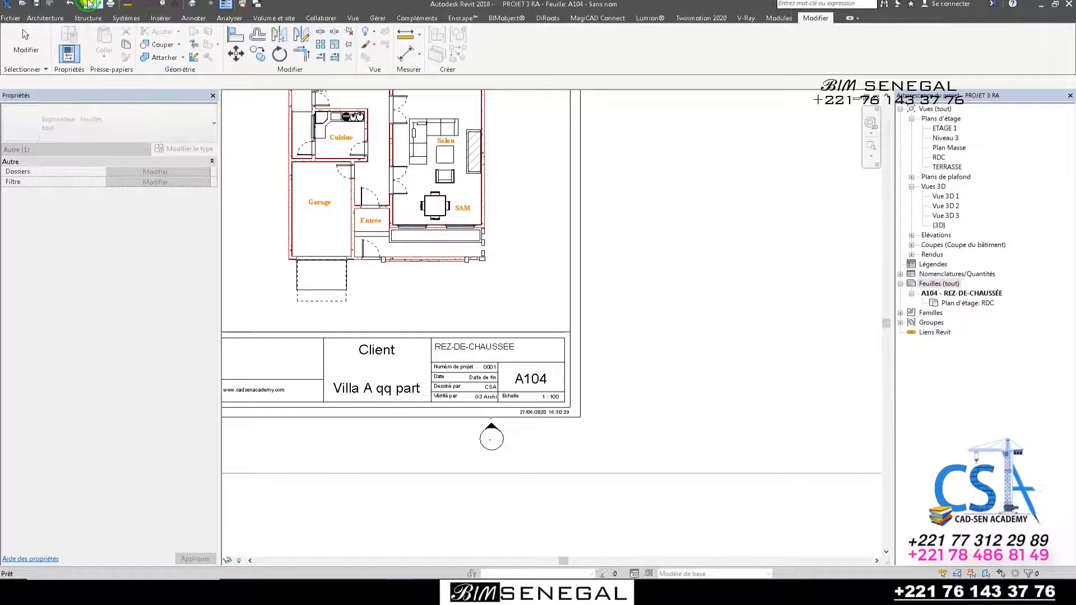
pyautogui.click(89, 4)
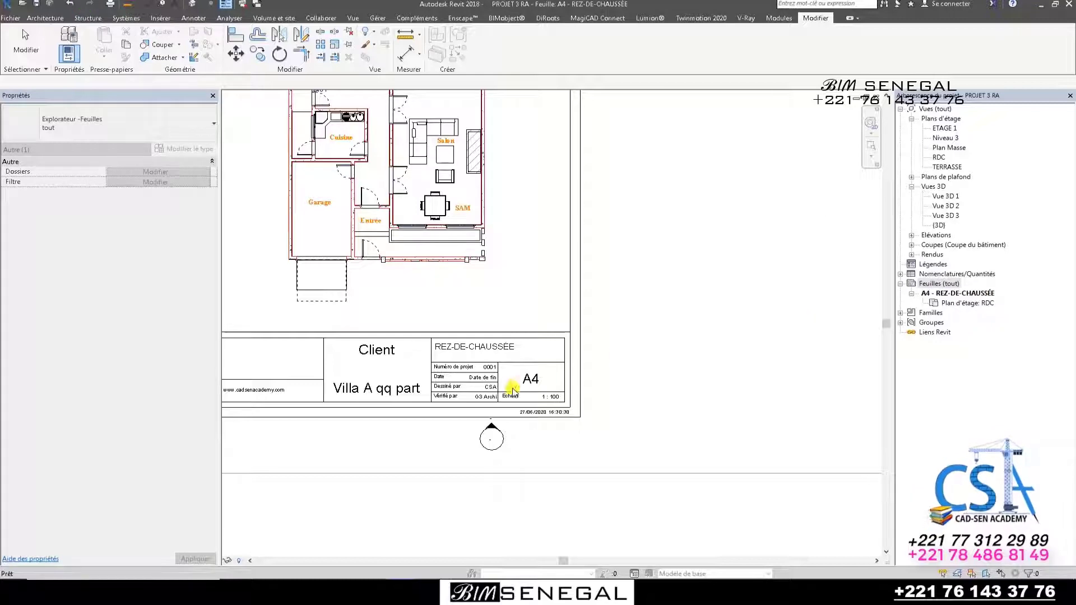
# Open the print setup for the REZ-DE-CHAUSSÉE sheet.
pyautogui.scroll(-5, 683, 471)
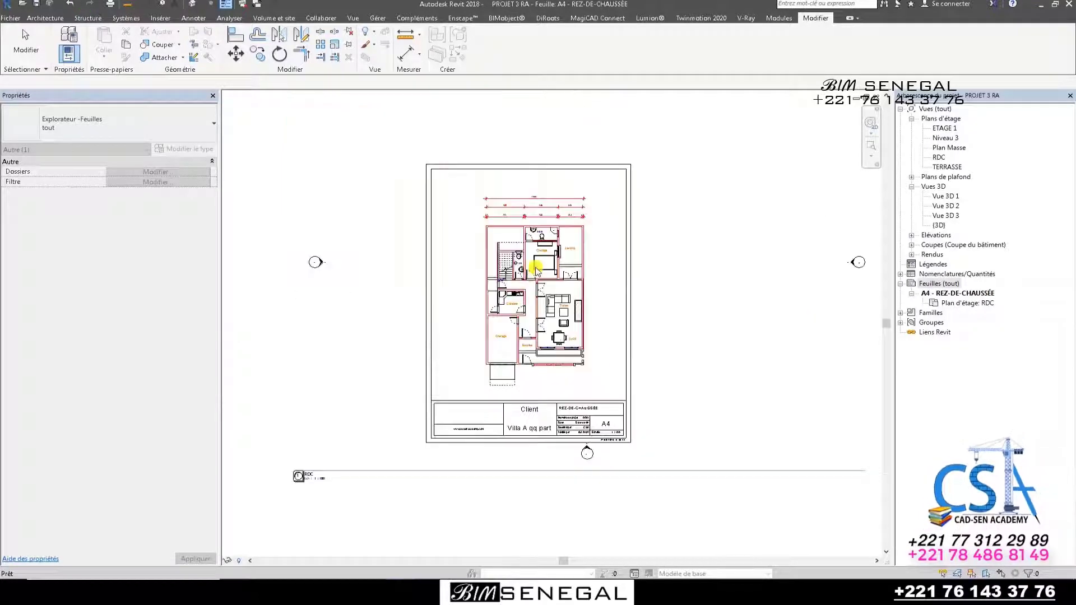
pyautogui.scroll(1, 536, 271)
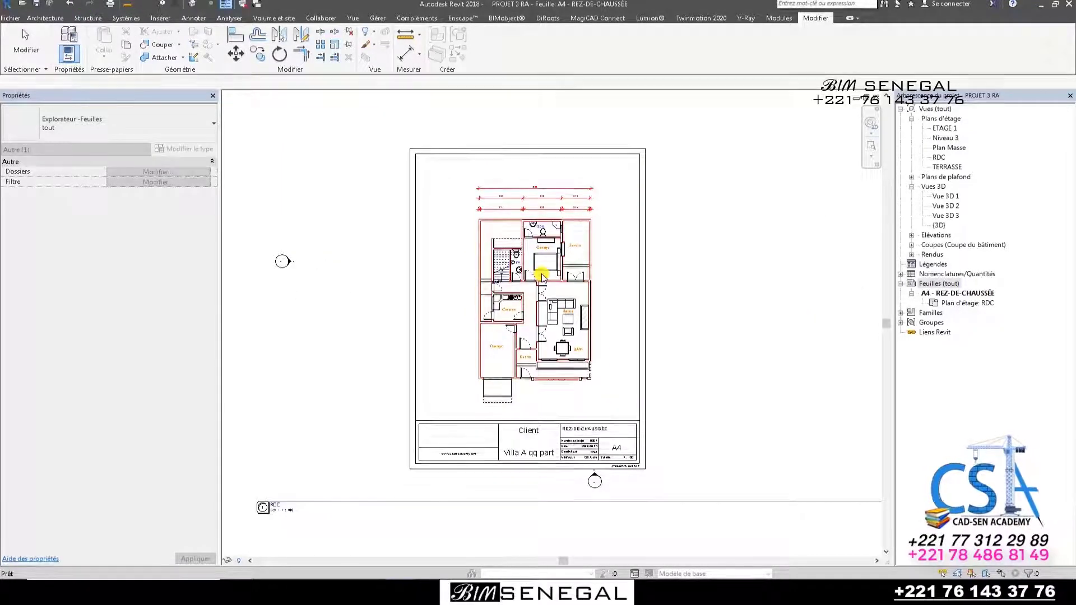
pyautogui.click(371, 287)
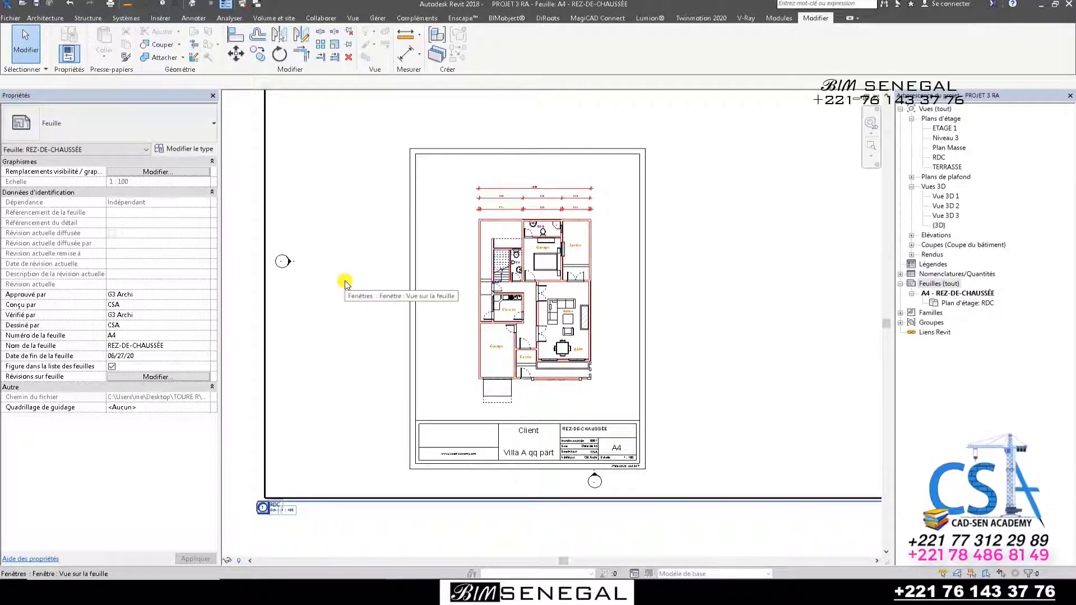
pyautogui.scroll(-3, 345, 282)
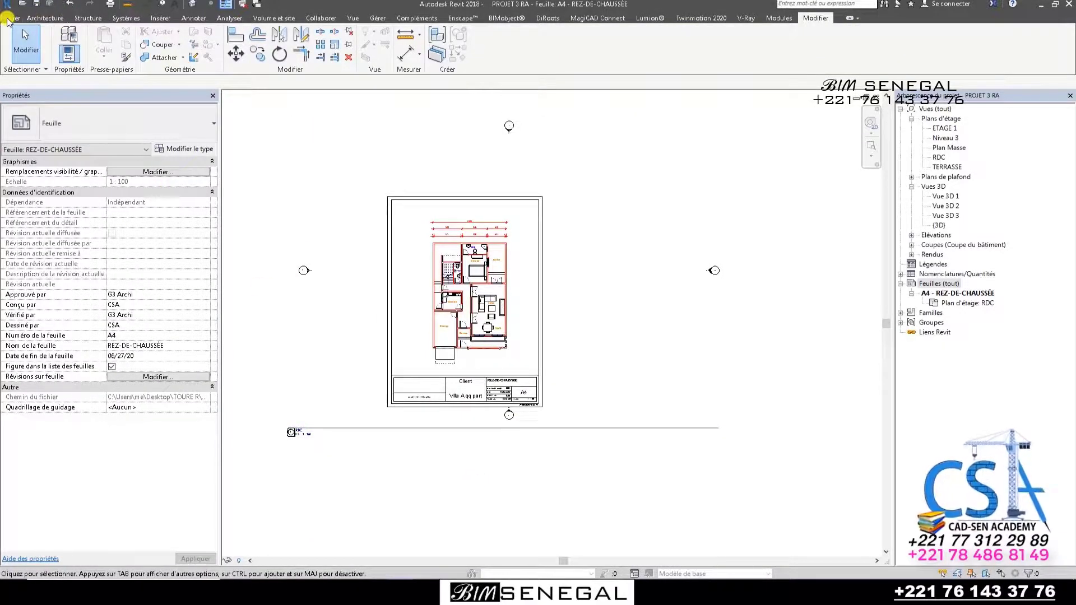
pyautogui.click(8, 19)
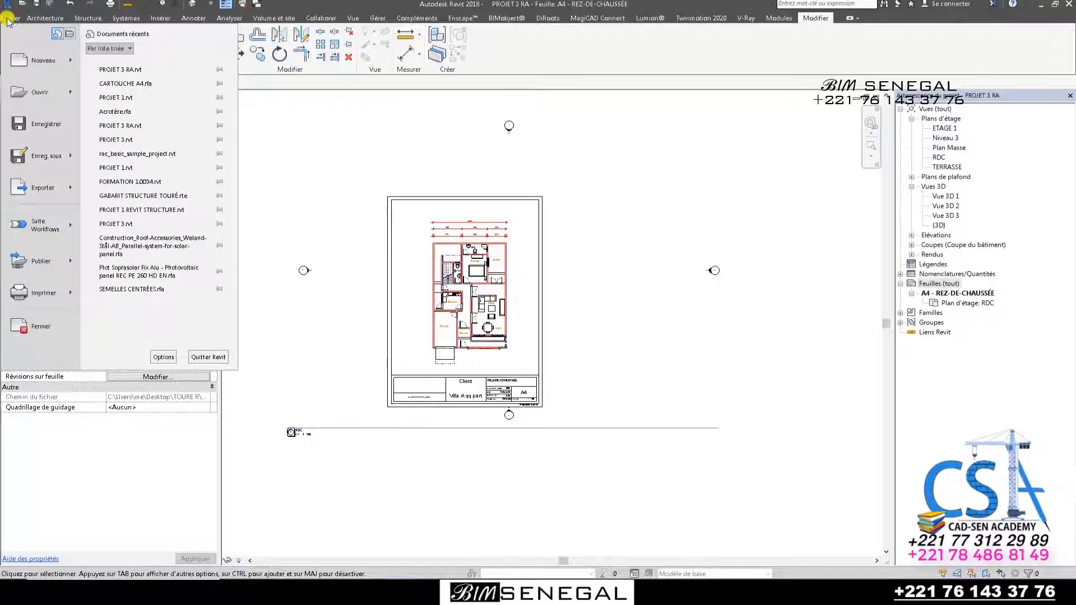
pyautogui.click(70, 296)
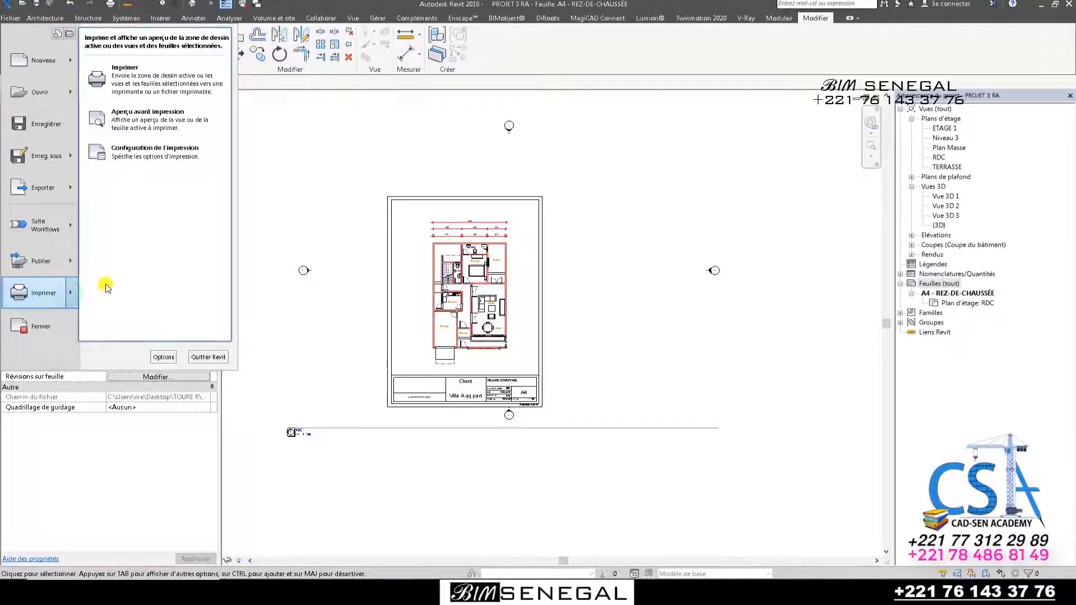
pyautogui.click(168, 160)
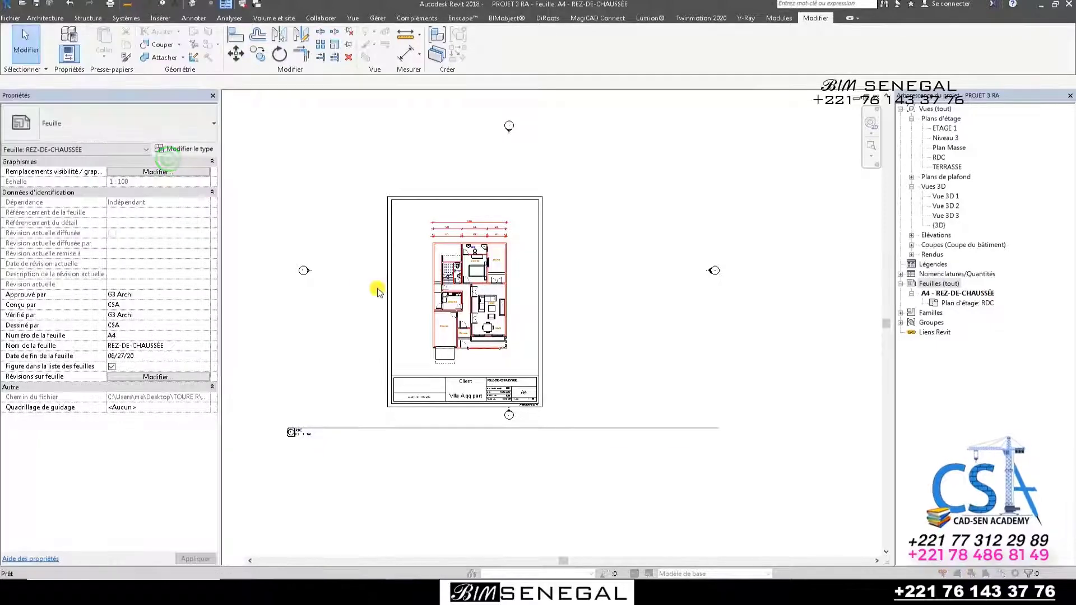
pyautogui.moveTo(589, 144); pyautogui.dragTo(477, 109)
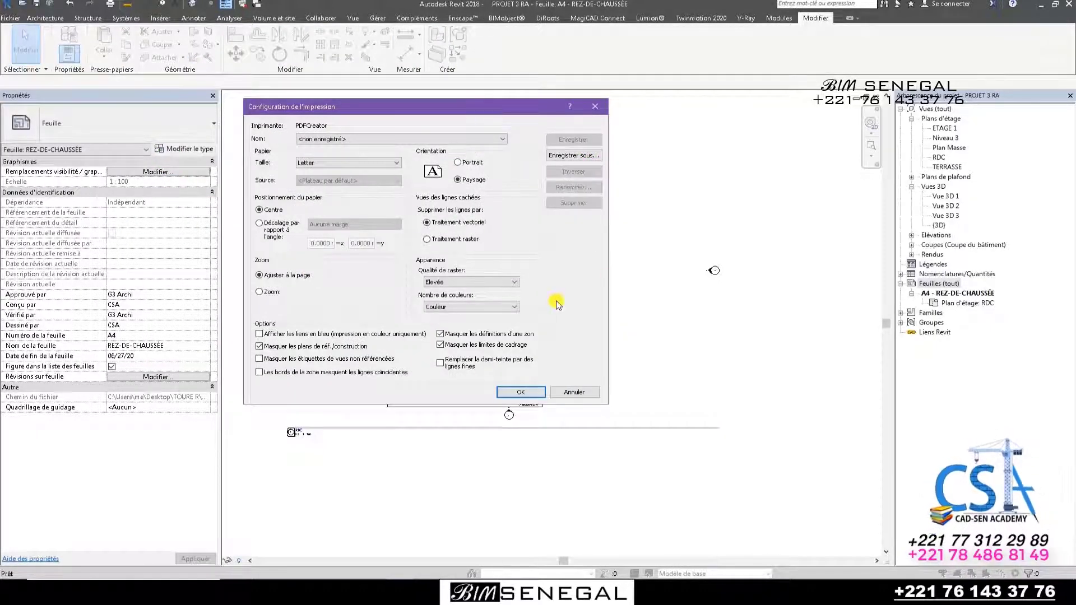
# Set the print zoom to 100 % of size, the orientation to portrait and the paper size to A4.
pyautogui.click(258, 291)
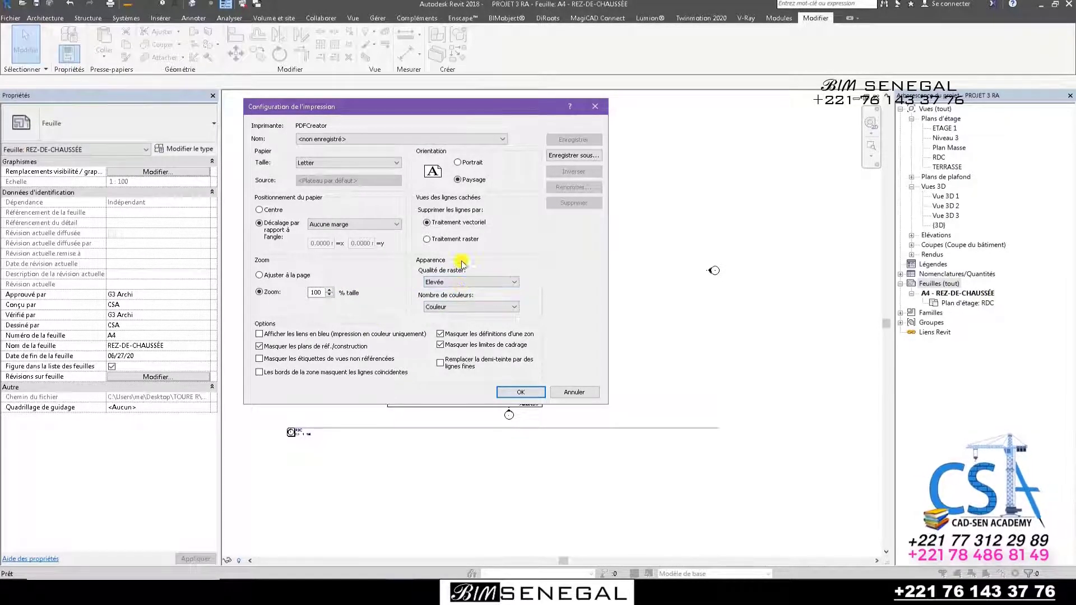
pyautogui.click(458, 163)
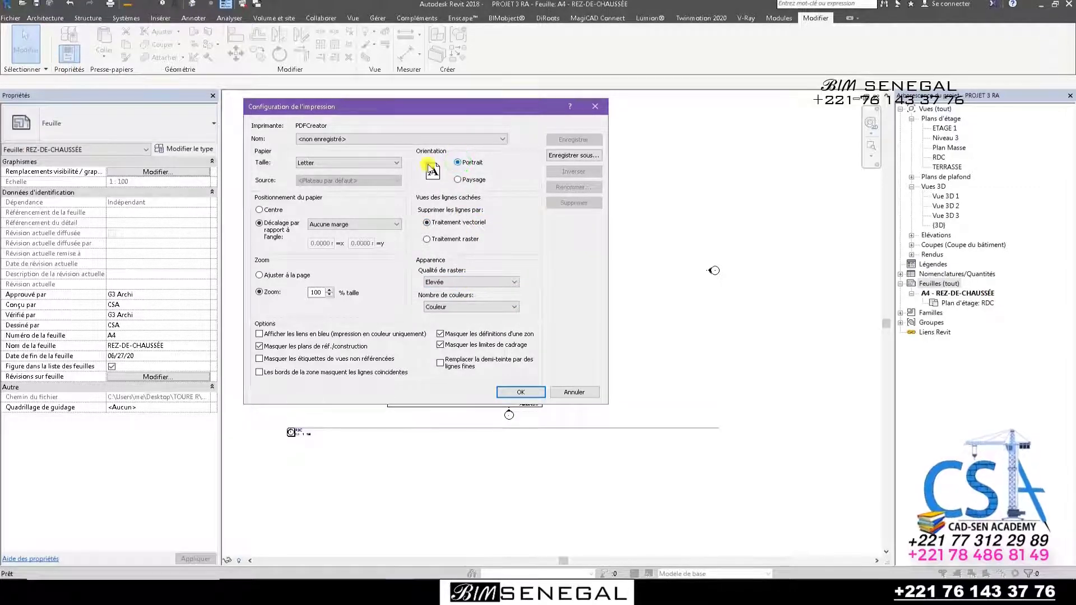
pyautogui.click(390, 162)
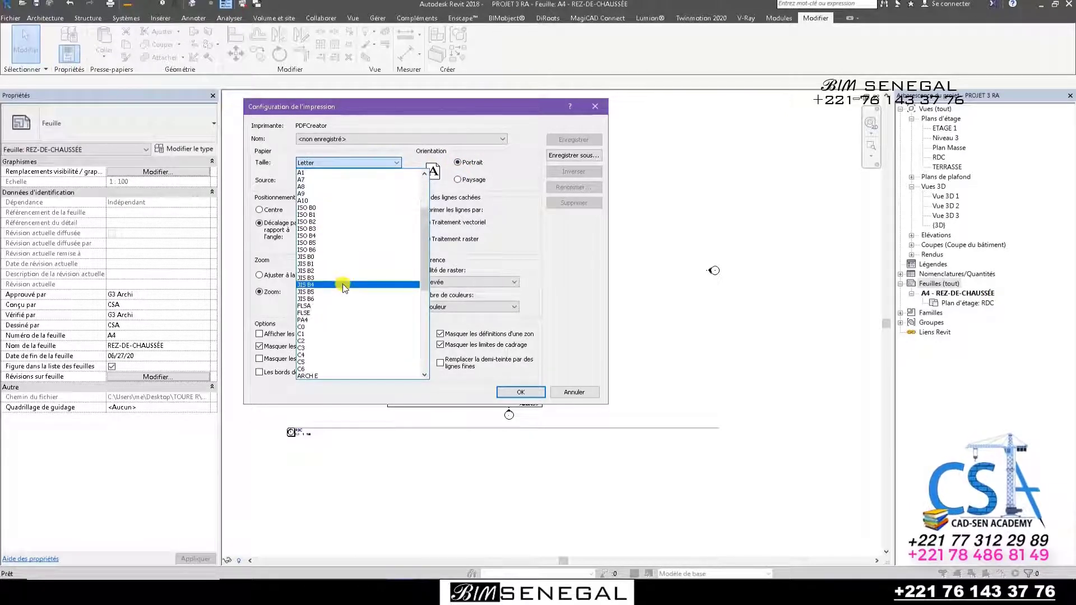
pyautogui.scroll(-5, 344, 287)
pyautogui.scroll(4, 345, 287)
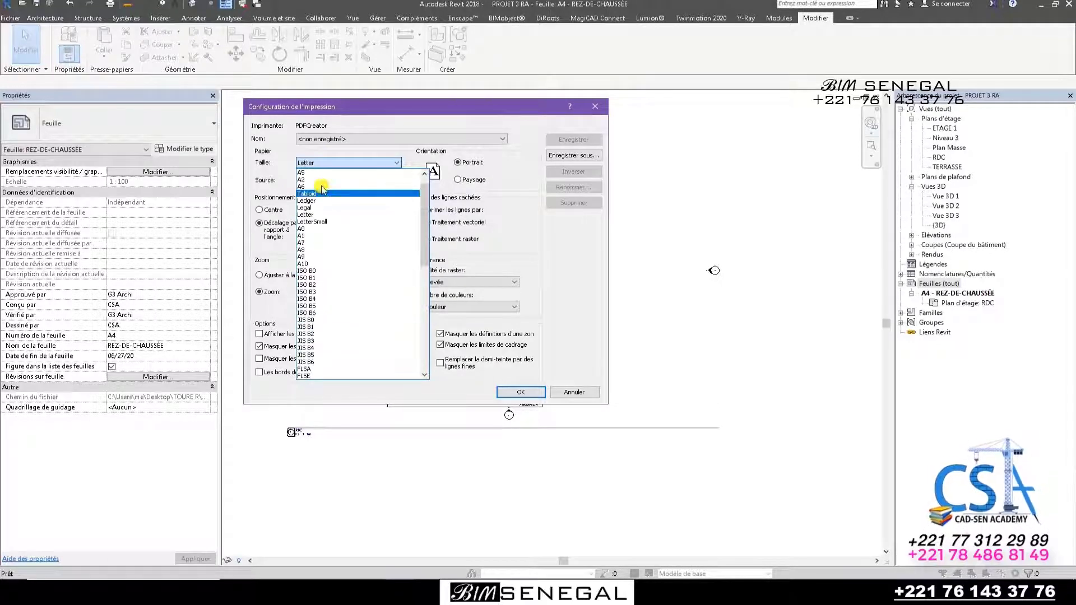
pyautogui.scroll(4, 311, 188)
pyautogui.click(311, 179)
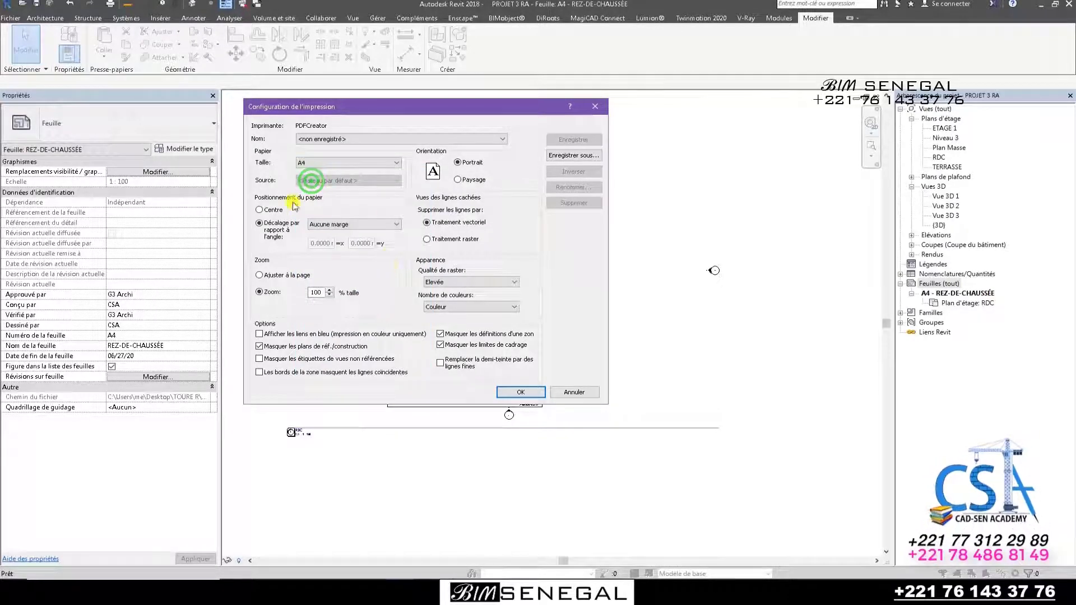
# Centre the print on the paper, hide unreferenced view tags and keep the colour output as Couleur.
pyautogui.click(274, 210)
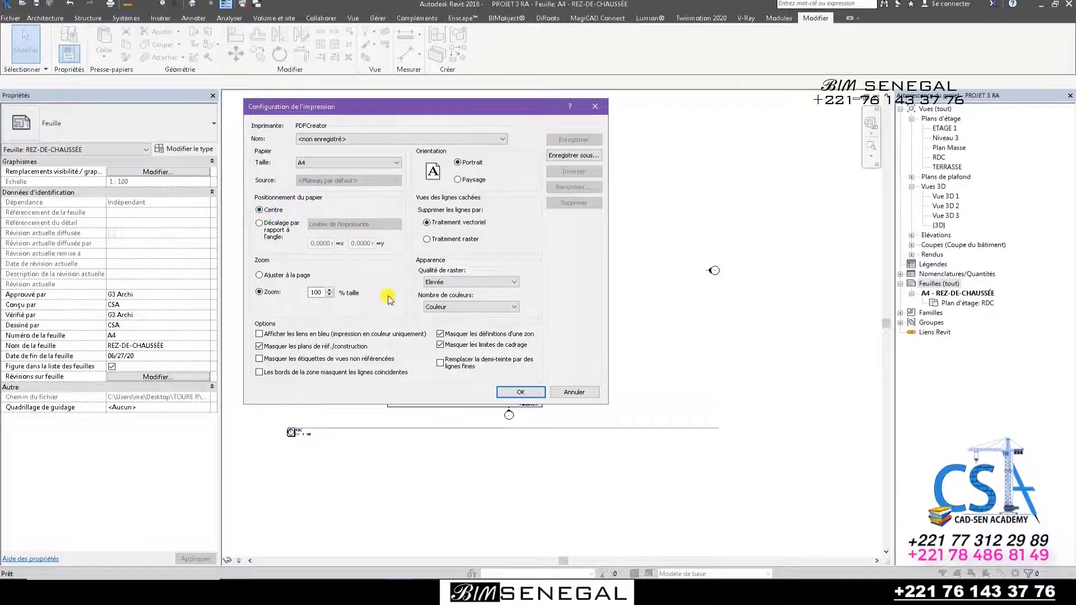
pyautogui.click(457, 308)
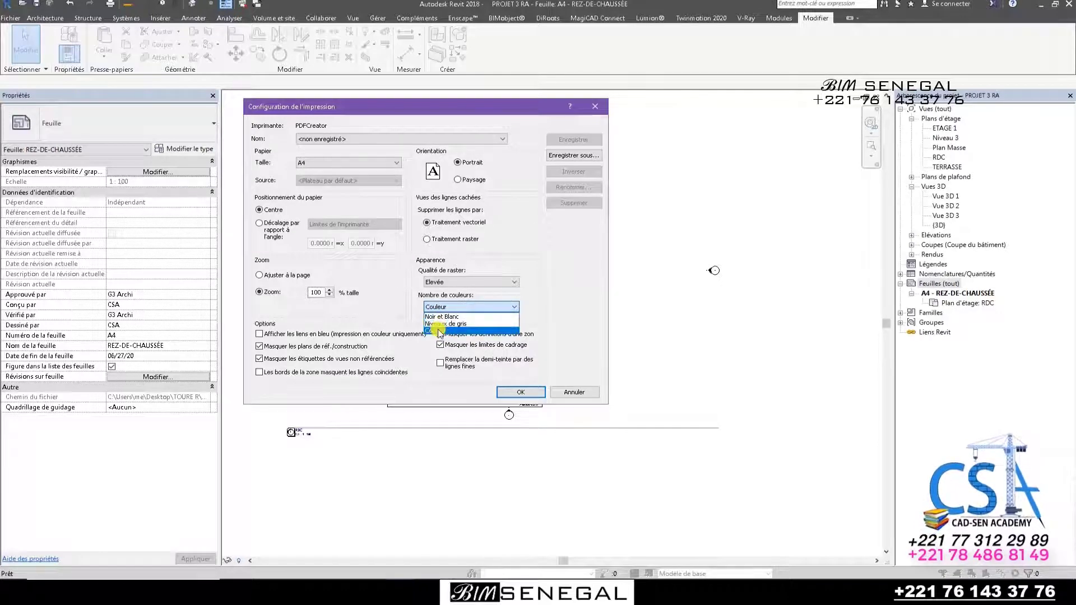
pyautogui.click(440, 331)
# Save the print settings as a new setup named PDFCreator 1 and accept the configuration.
pyautogui.click(573, 155)
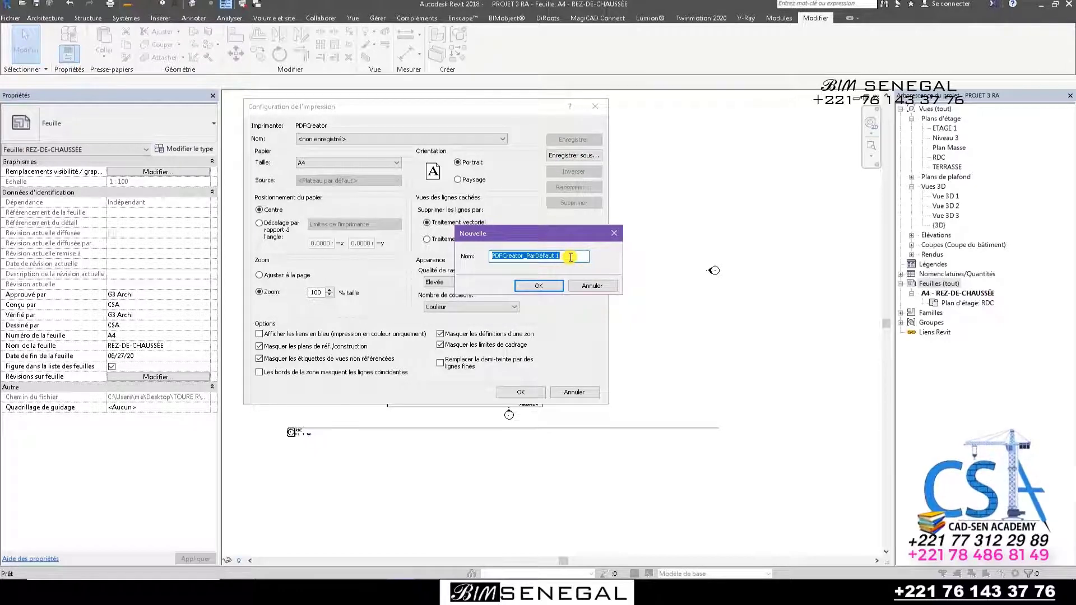
pyautogui.moveTo(570, 258); pyautogui.dragTo(523, 258)
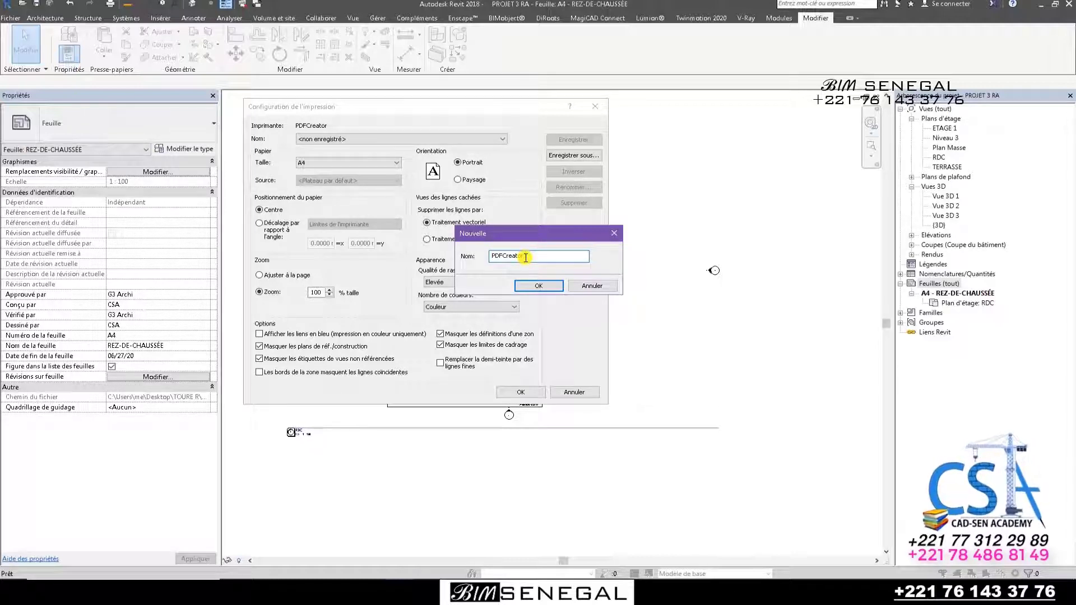
pyautogui.click(549, 291)
pyautogui.click(509, 391)
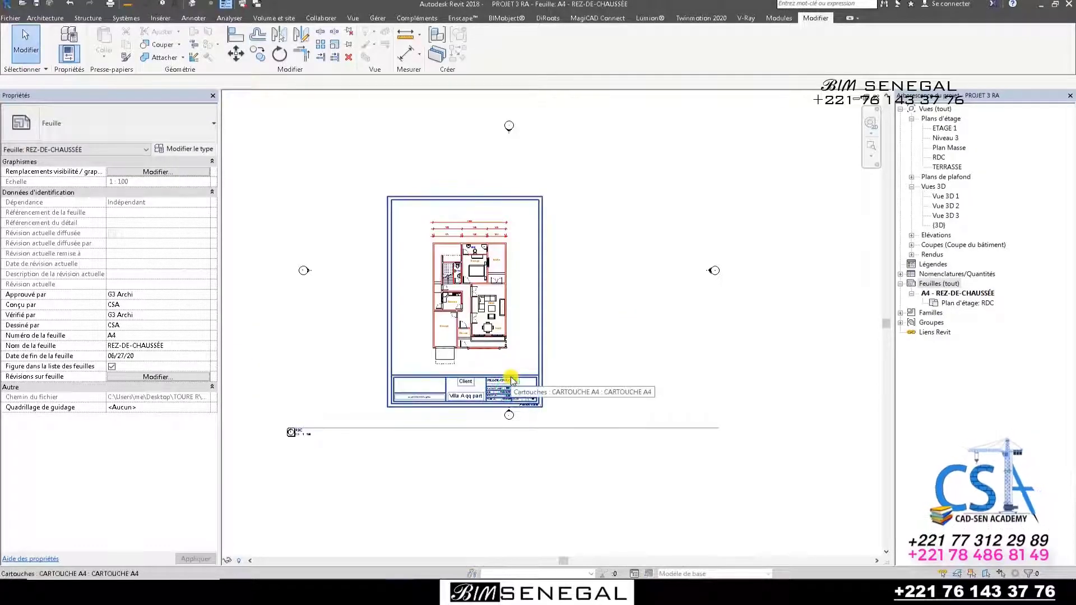
# Start printing the sheet with PDFCreator and set the output file to PROJET 3 RA.pdf on the desktop.
pyautogui.scroll(2, 346, 227)
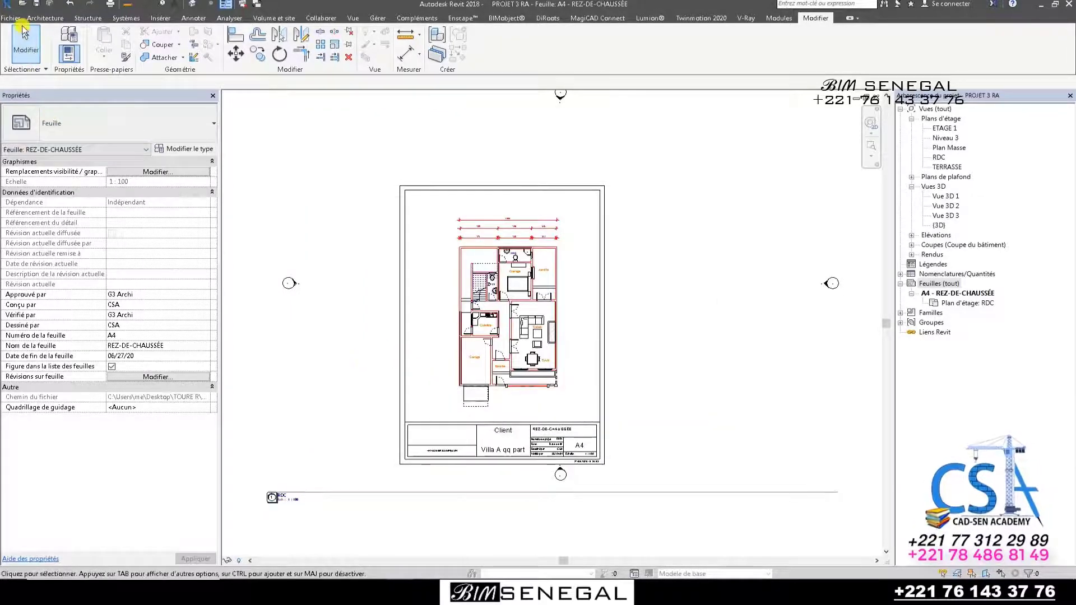
pyautogui.click(19, 20)
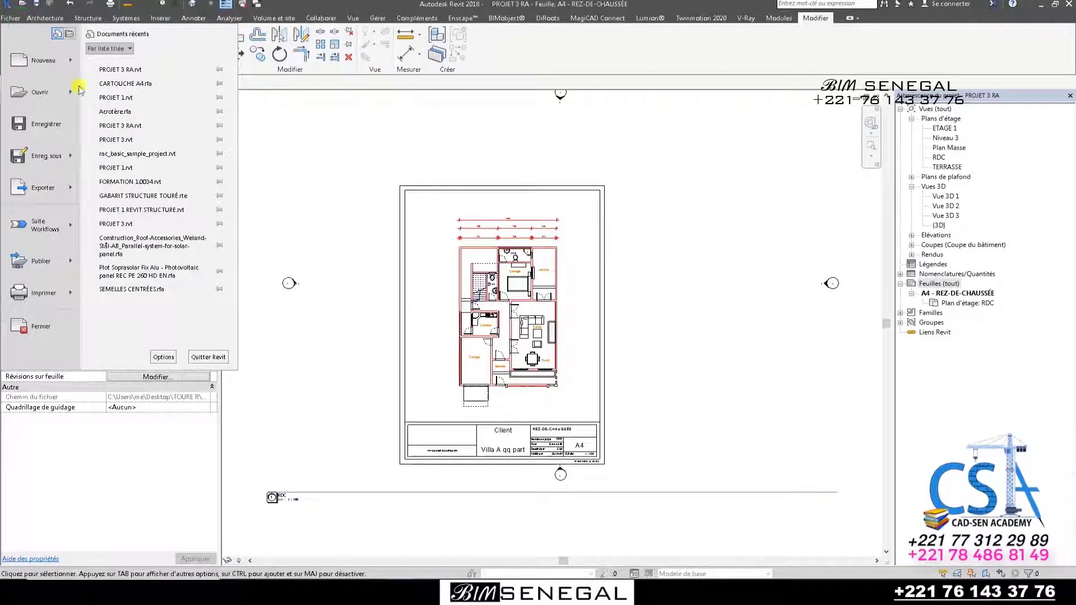
pyautogui.click(73, 288)
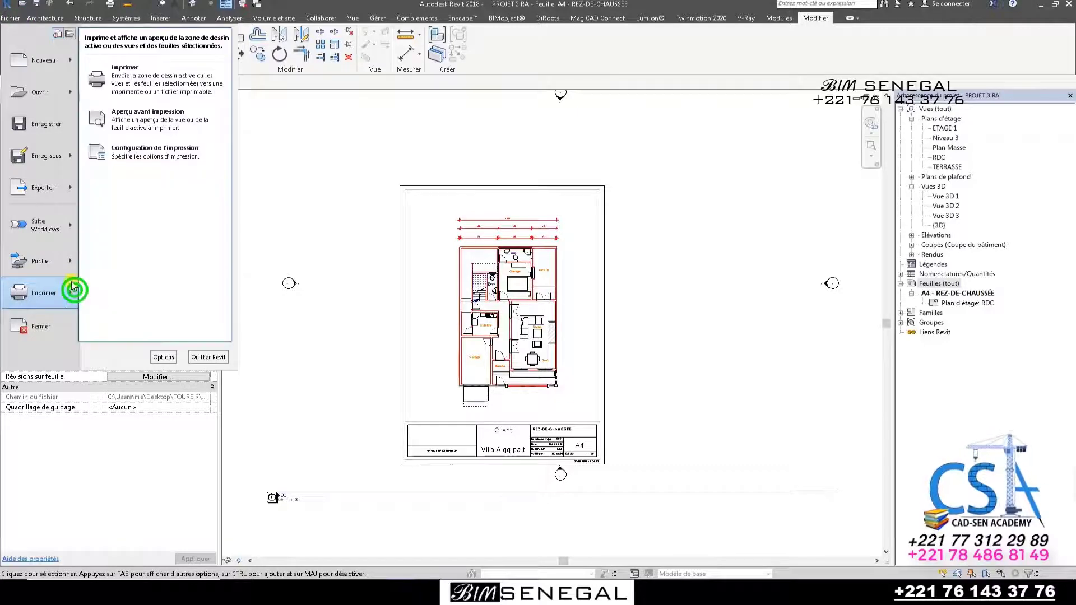
pyautogui.click(163, 76)
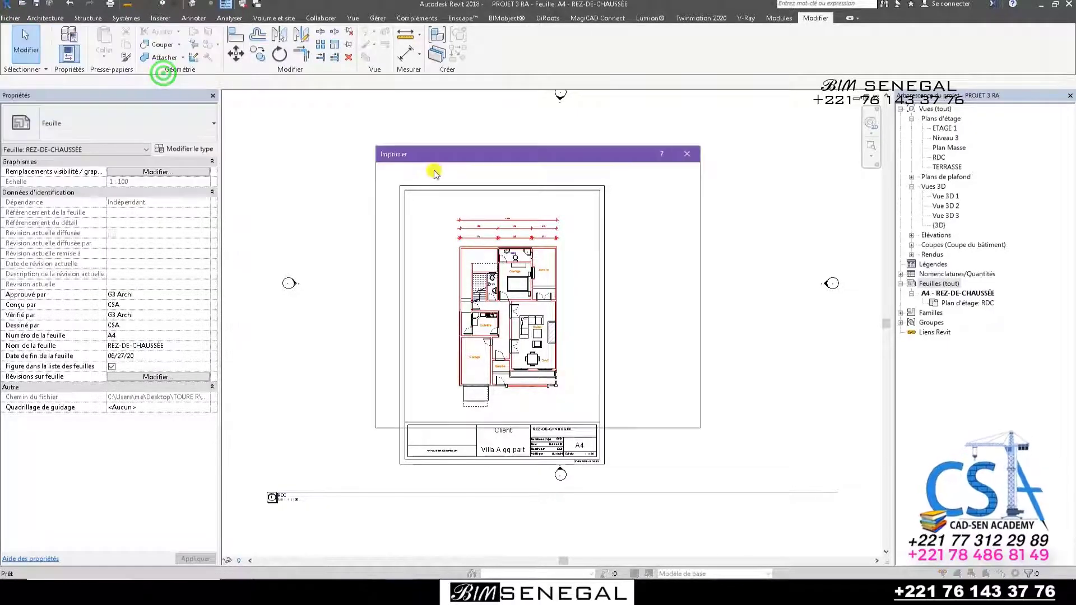
pyautogui.moveTo(462, 163)
pyautogui.mouseDown()
pyautogui.moveTo(301, 110)
pyautogui.moveTo(279, 116)
pyautogui.mouseUp()
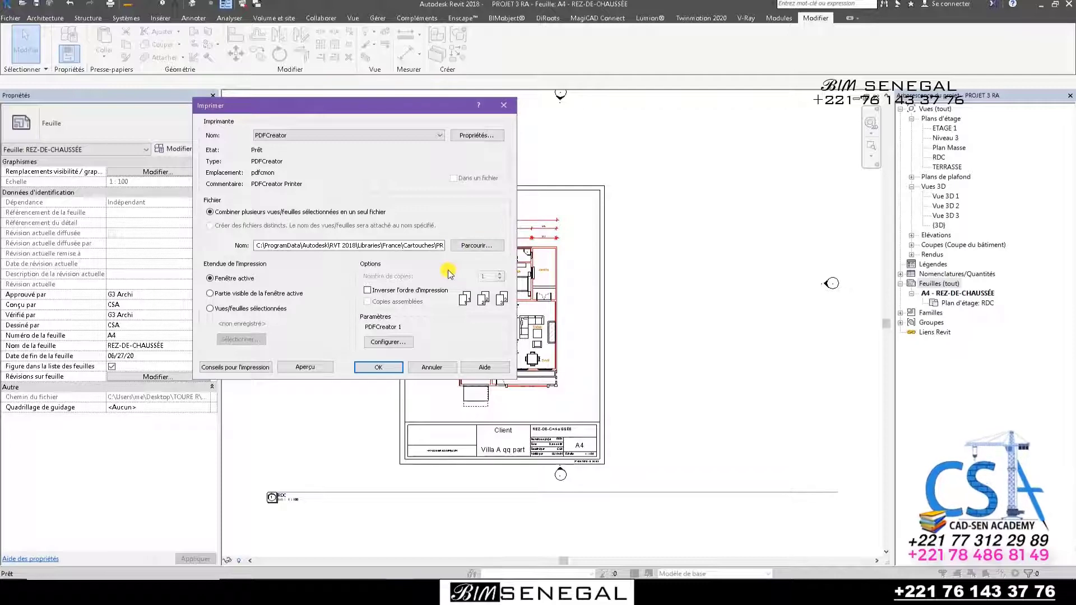
pyautogui.click(479, 248)
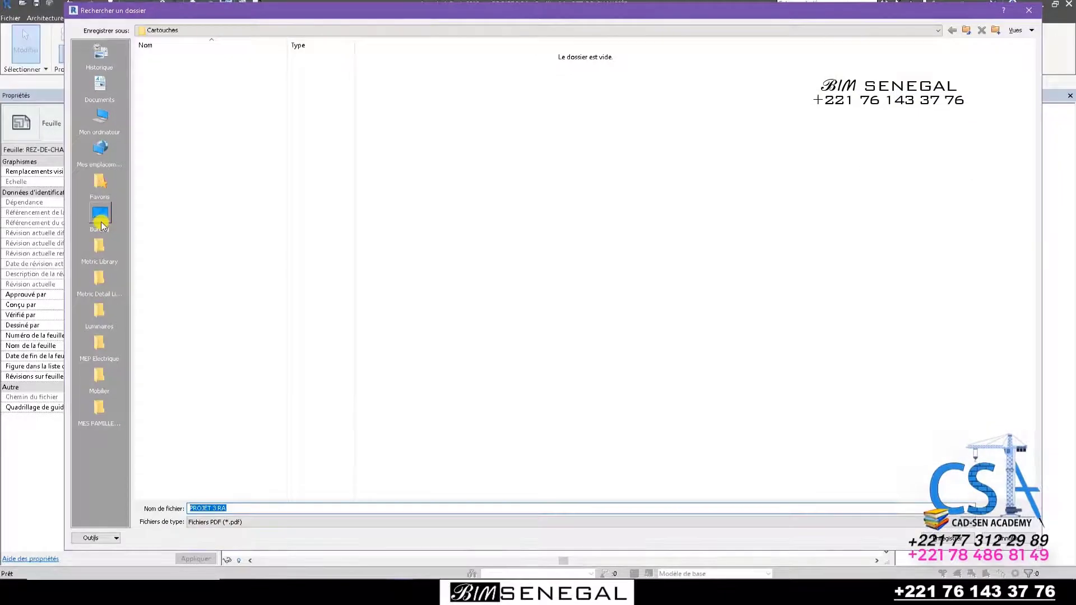
pyautogui.click(101, 222)
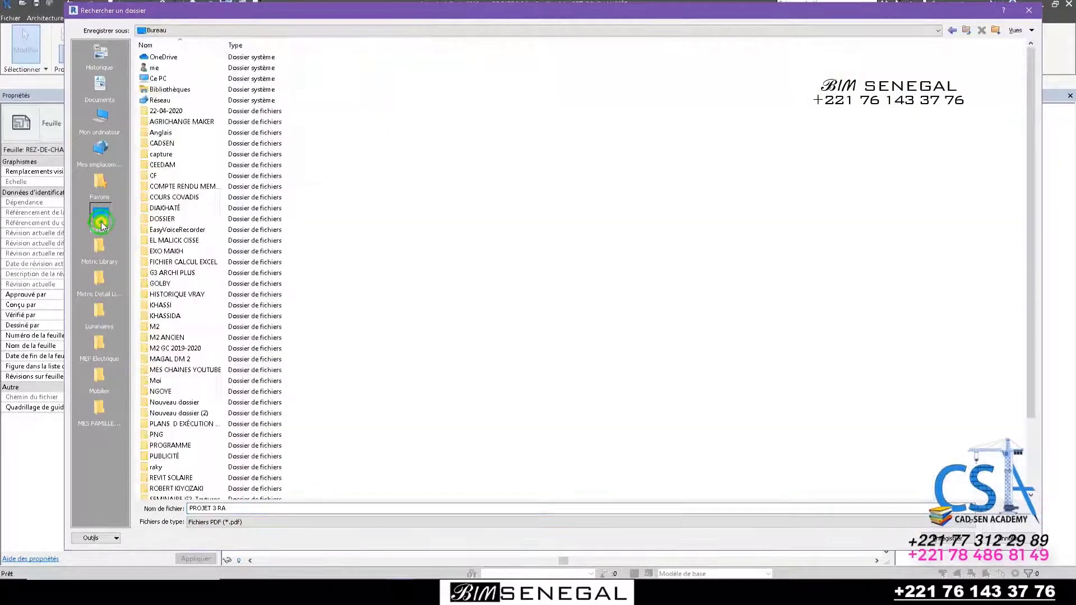
pyautogui.click(961, 538)
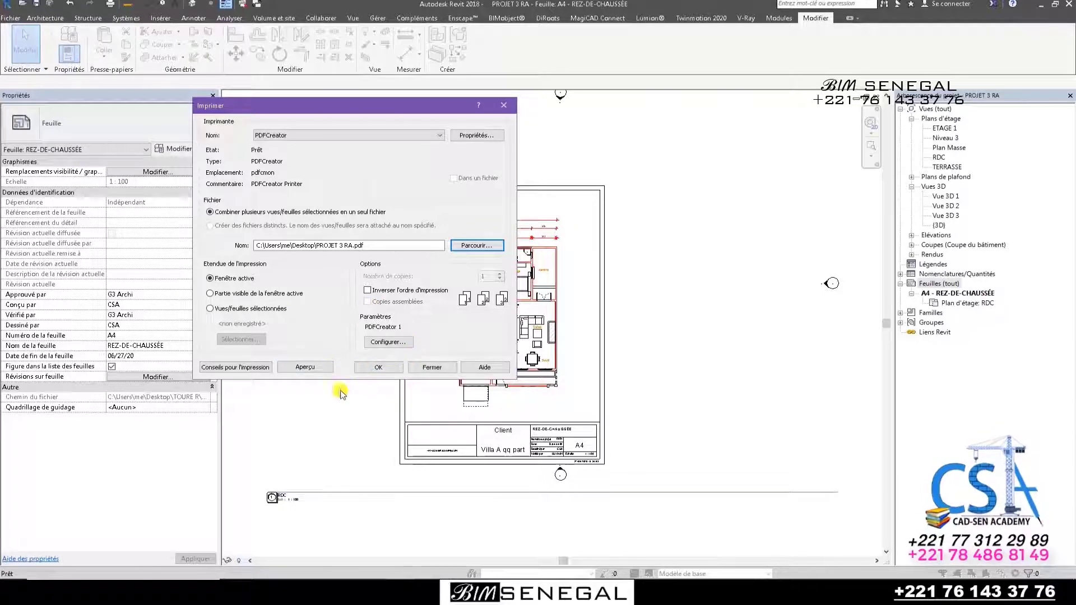
# Preview the sheet's print layout, then send the active window to the PDFCreator printer.
pyautogui.click(307, 366)
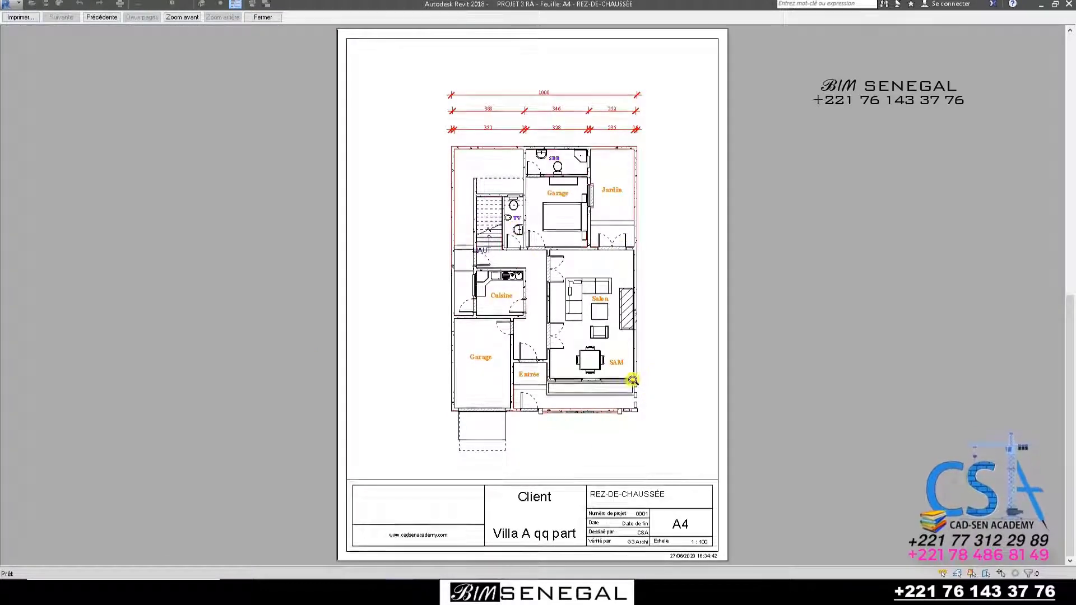
pyautogui.click(262, 17)
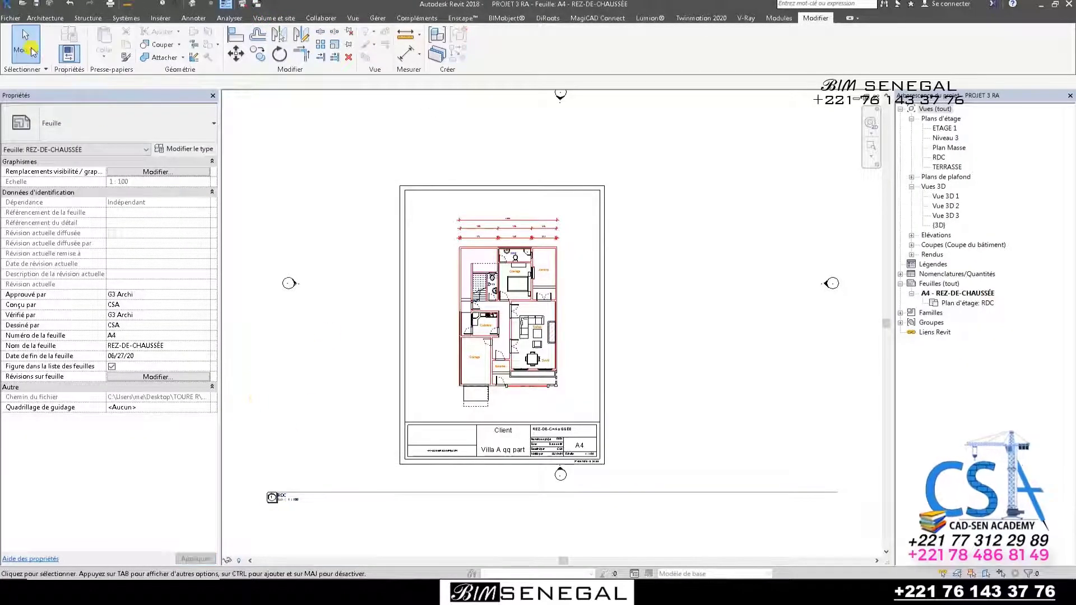
pyautogui.click(8, 17)
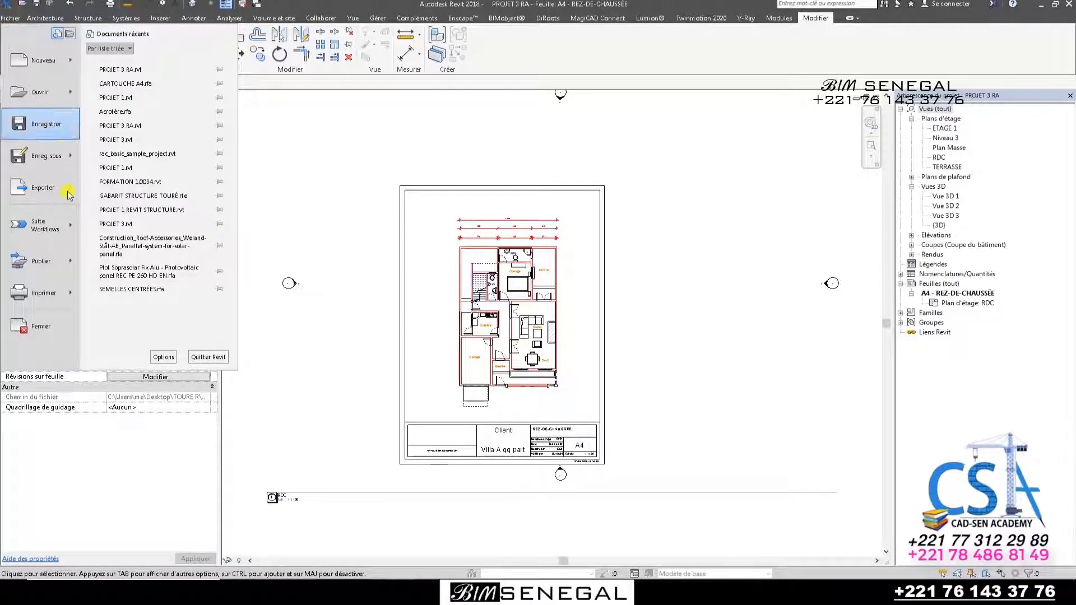
pyautogui.click(77, 289)
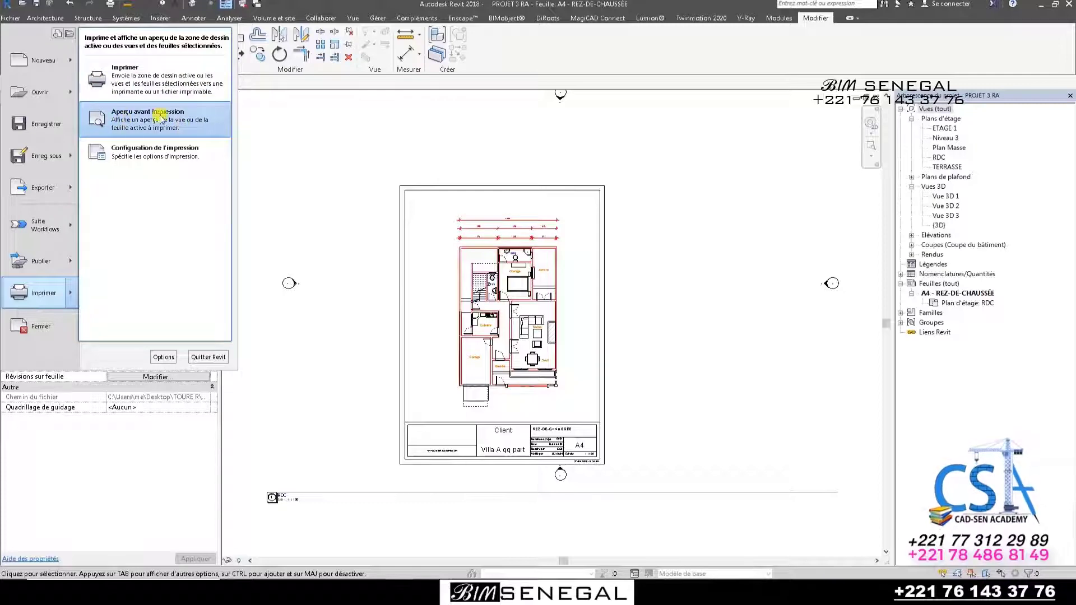
pyautogui.click(152, 71)
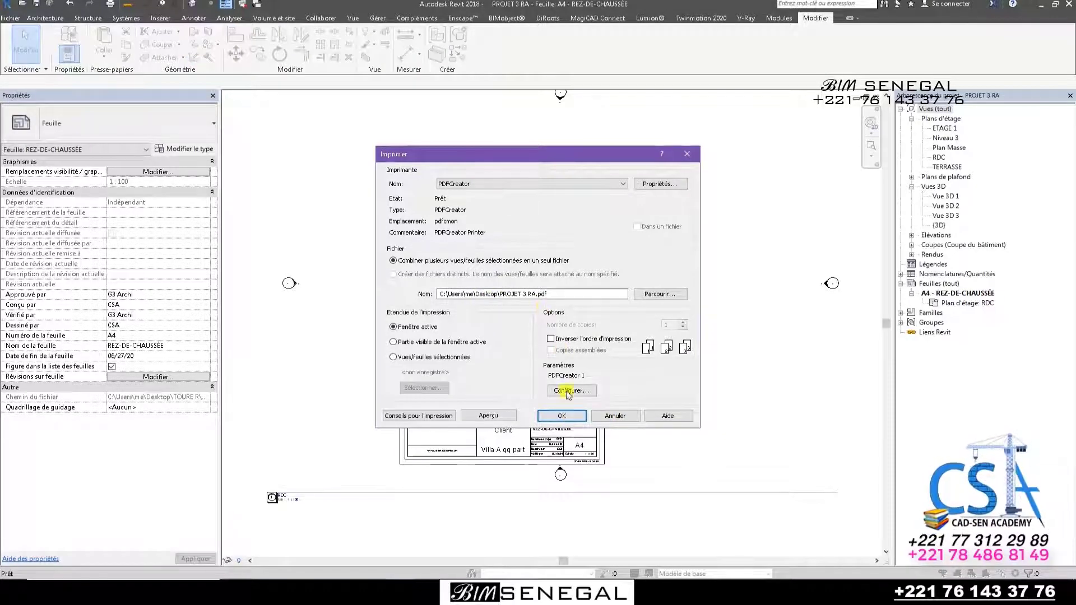
pyautogui.click(564, 415)
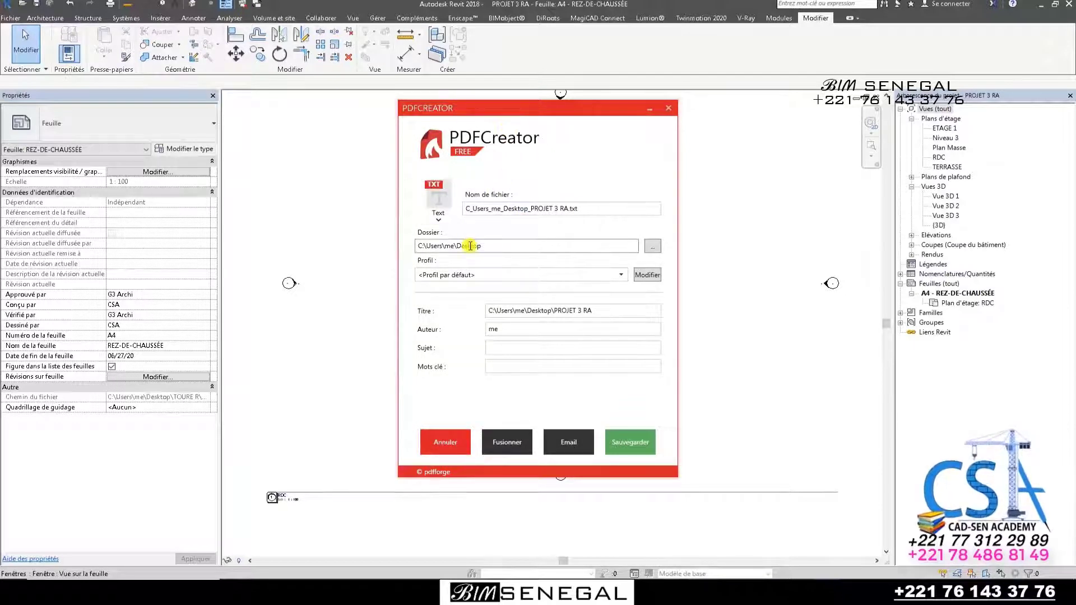
# Set the PDFCreator output format to PDF, try Text, and return it to PDF.
pyautogui.click(440, 221)
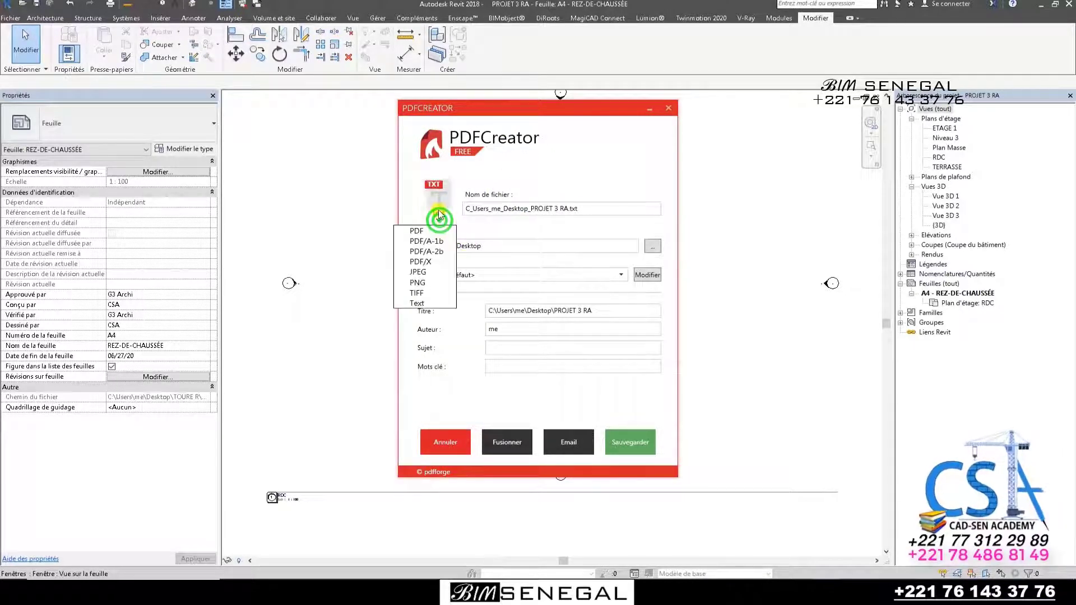
pyautogui.click(439, 218)
pyautogui.click(439, 216)
pyautogui.click(443, 232)
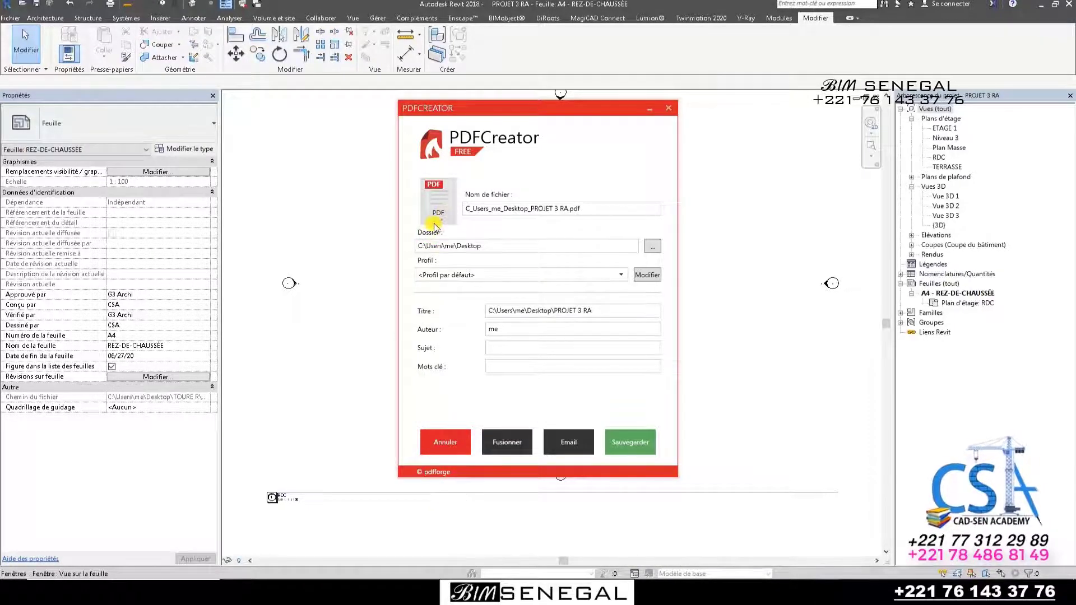
pyautogui.click(440, 220)
pyautogui.click(427, 304)
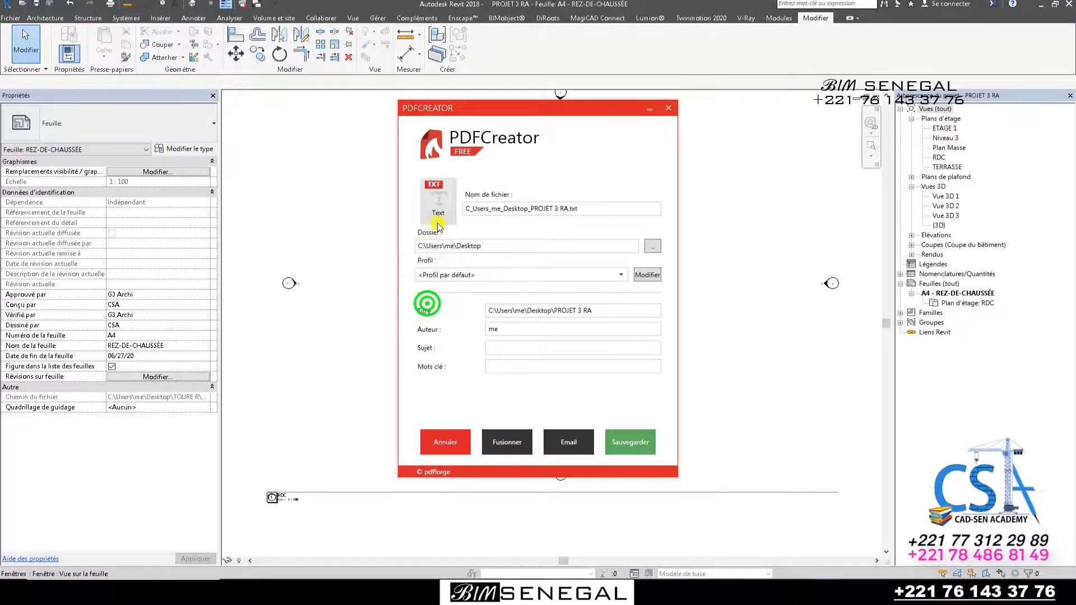
pyautogui.click(439, 220)
pyautogui.click(426, 231)
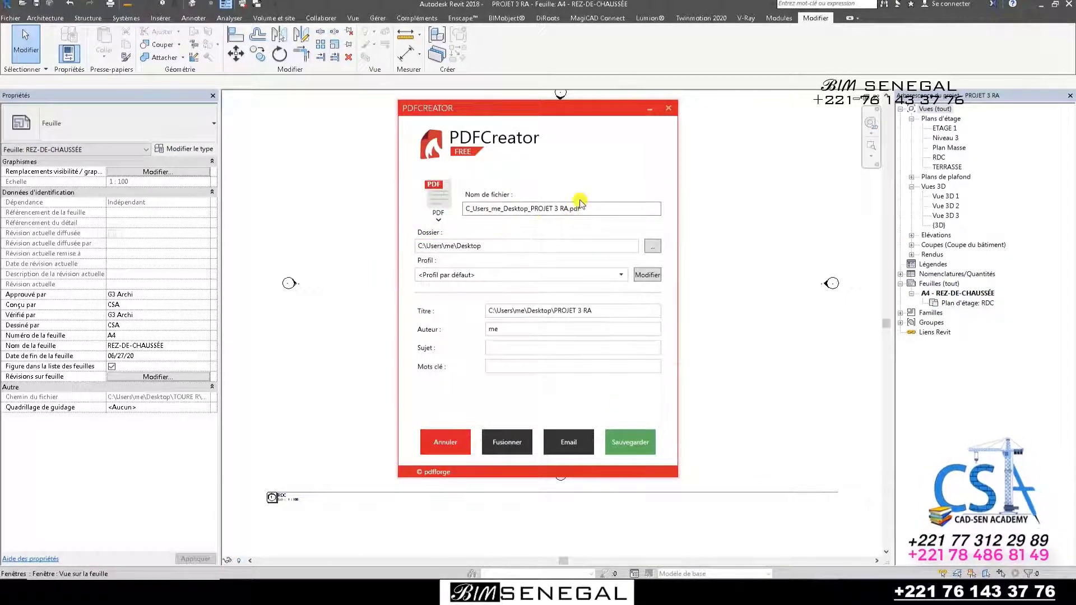
# Name the output file RDC A4 1/100, save it in the Desktop folder and validate the quick actions.
pyautogui.moveTo(569, 210); pyautogui.dragTo(537, 213)
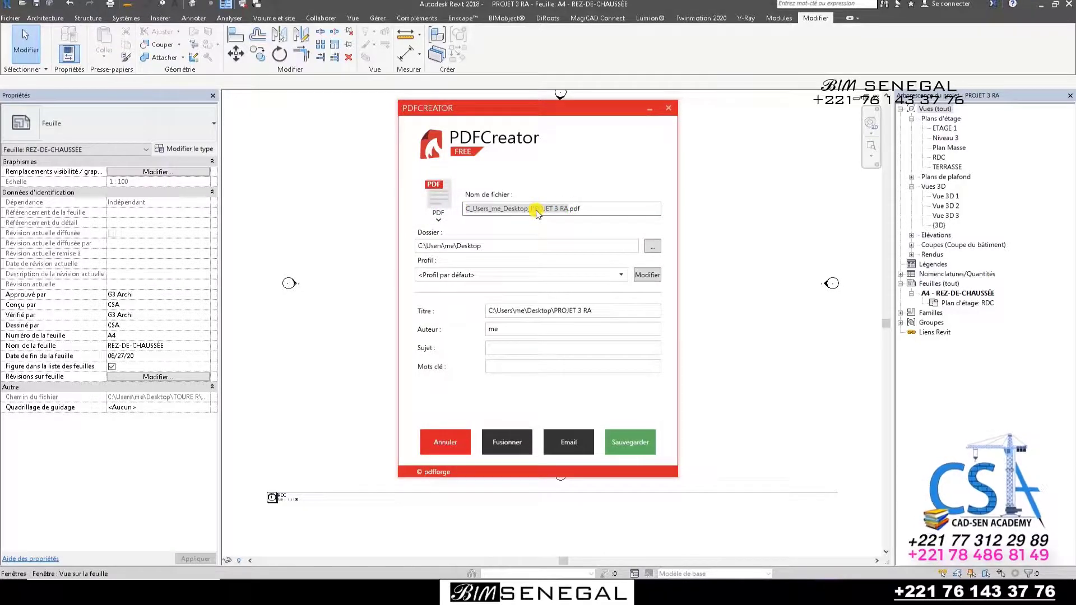
pyautogui.write('RDC A4 1/100')
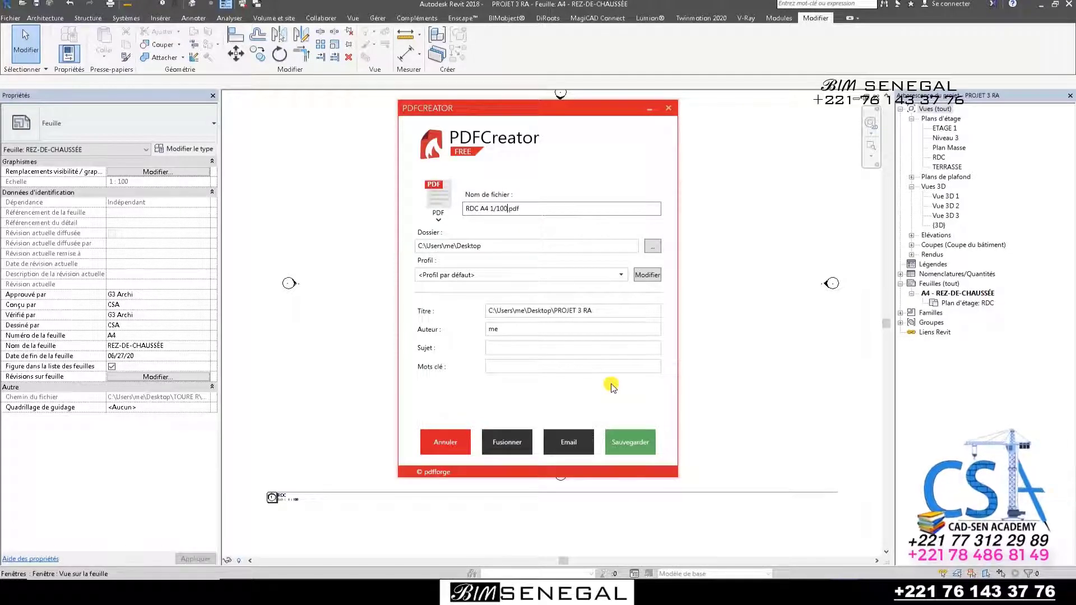
pyautogui.click(632, 442)
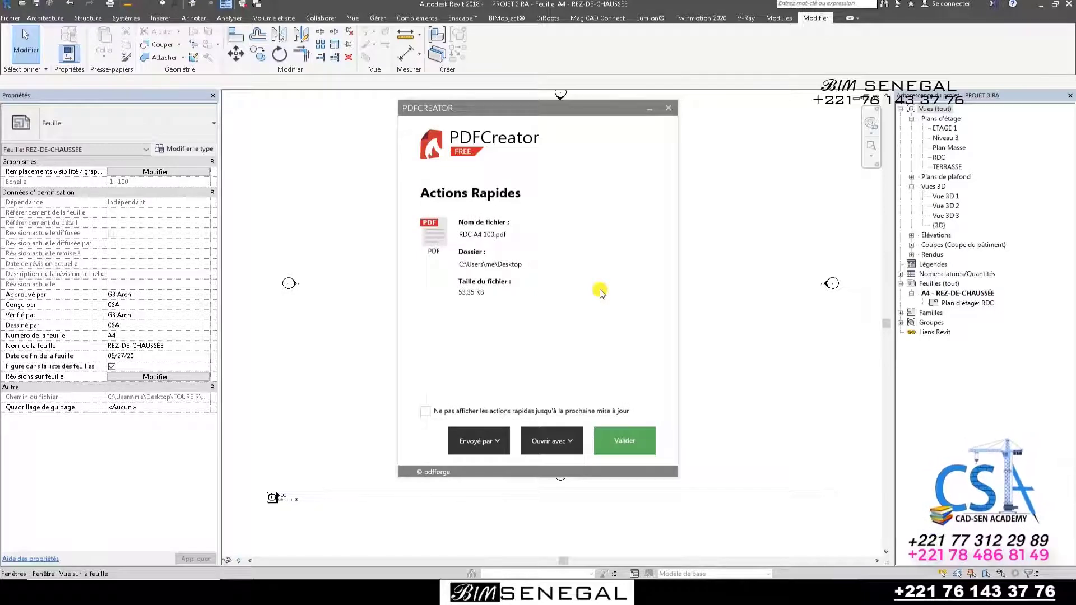
pyautogui.click(621, 441)
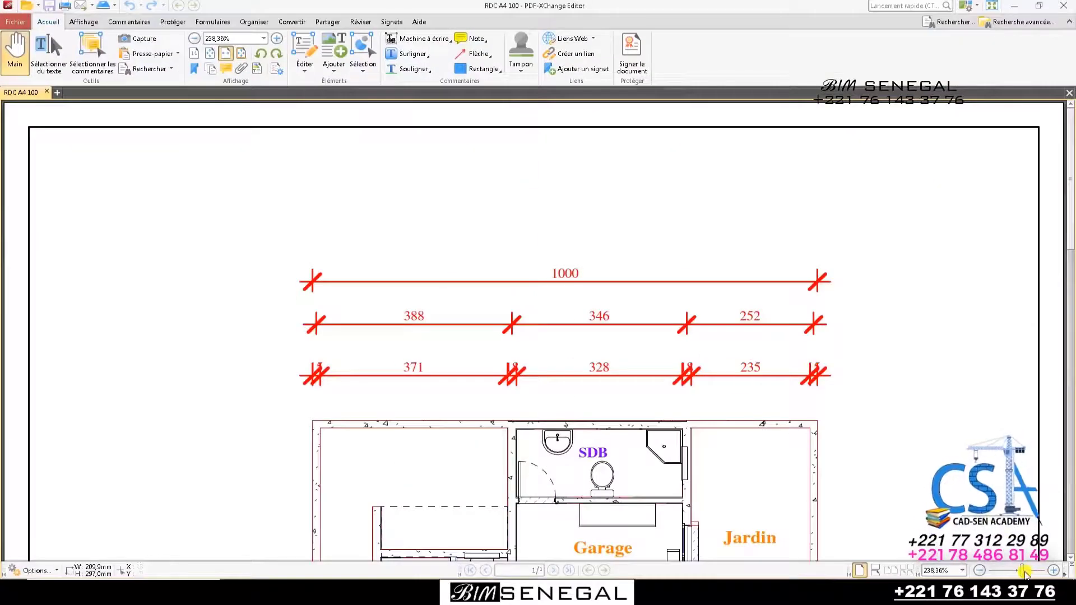
# Examine the overall layout of the exported RDC sheet in PDF-XChange Editor at 100 % zoom.
pyautogui.moveTo(1025, 572); pyautogui.dragTo(1016, 572)
pyautogui.scroll(-2, 629, 299)
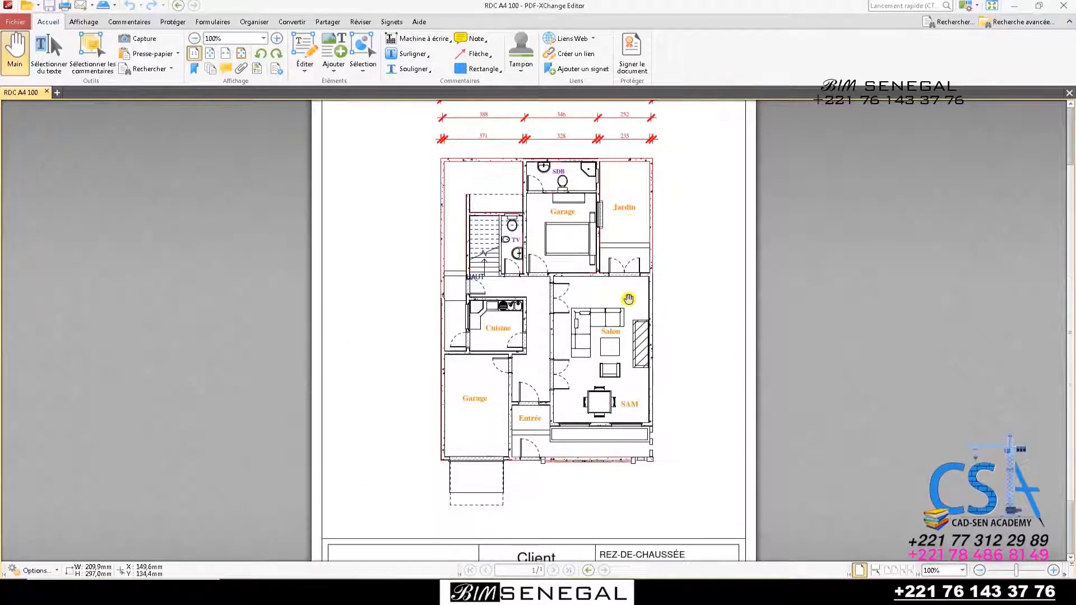
pyautogui.scroll(-3, 628, 299)
pyautogui.scroll(6, 585, 248)
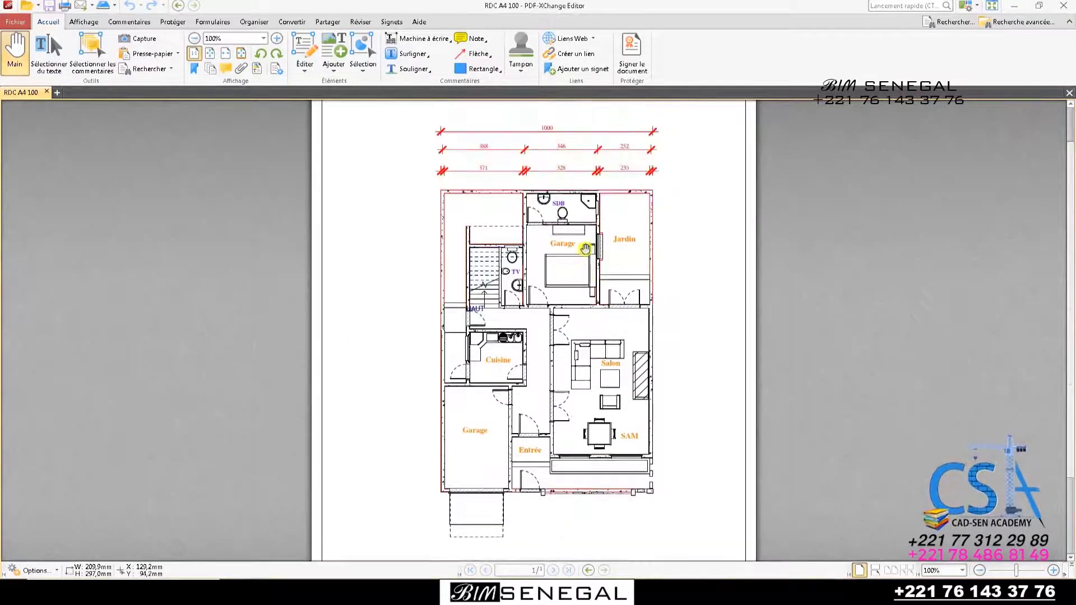
pyautogui.scroll(-3, 574, 223)
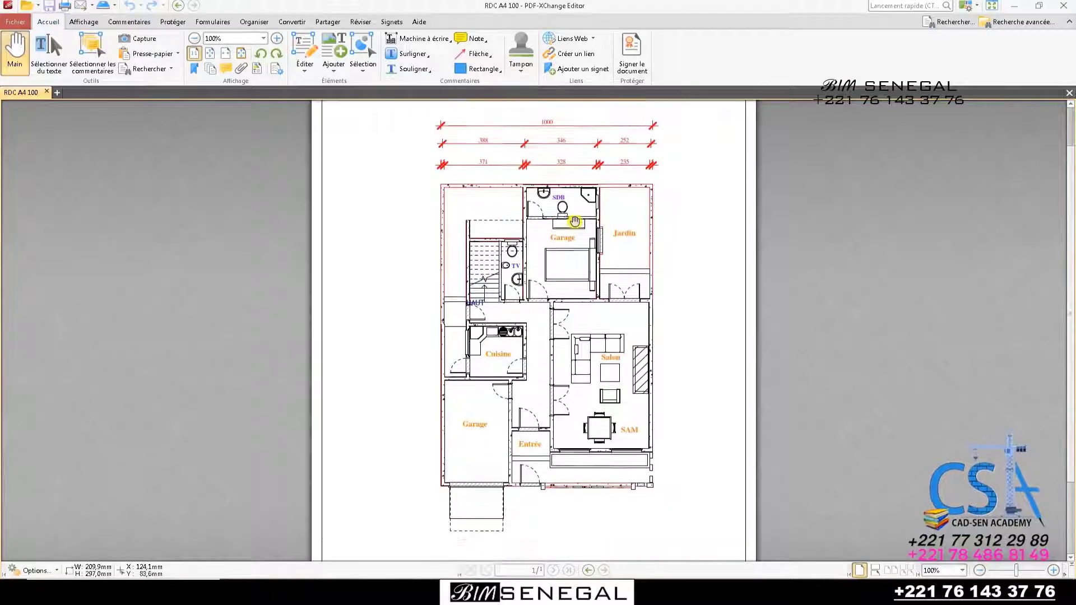
pyautogui.scroll(3, 574, 221)
pyautogui.scroll(-1, 574, 221)
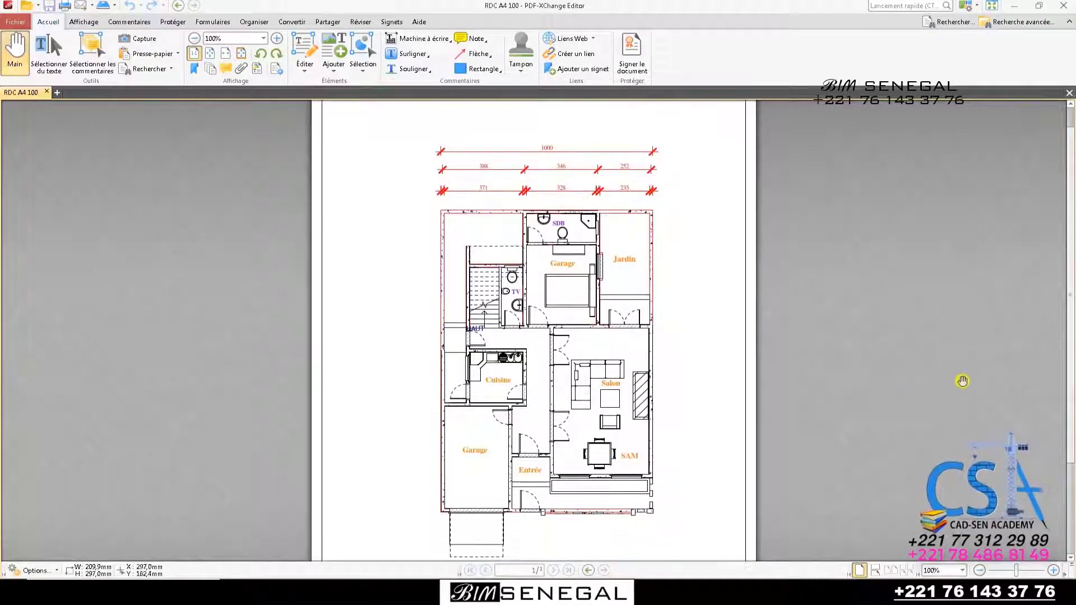
# Inspect the dimension chains, wall lines and room details of the RDC plan up close in the PDF.
pyautogui.click(1023, 571)
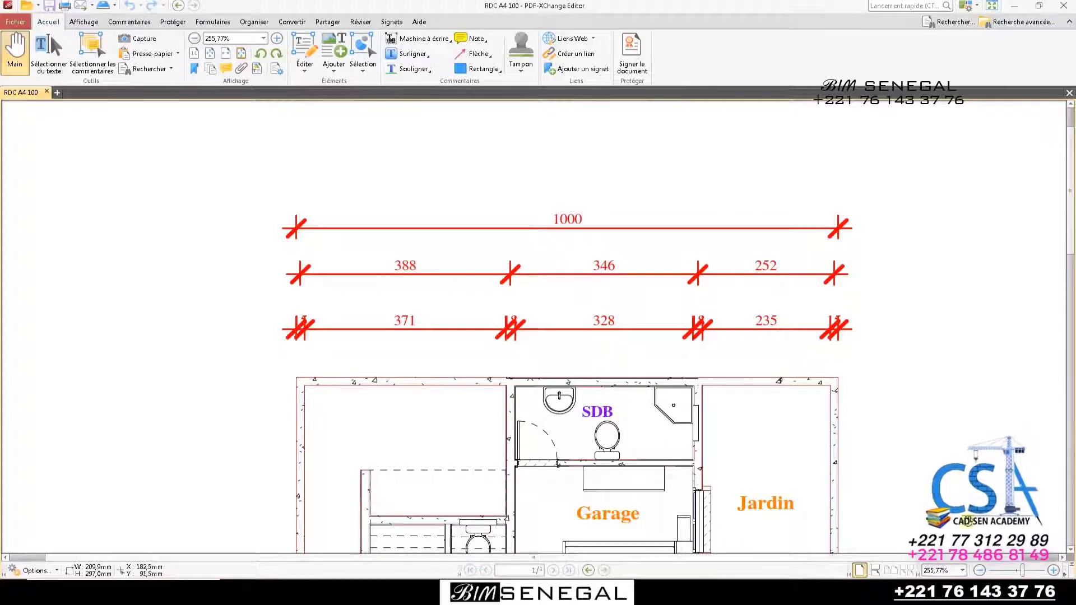
pyautogui.click(1031, 570)
pyautogui.scroll(-3, 576, 299)
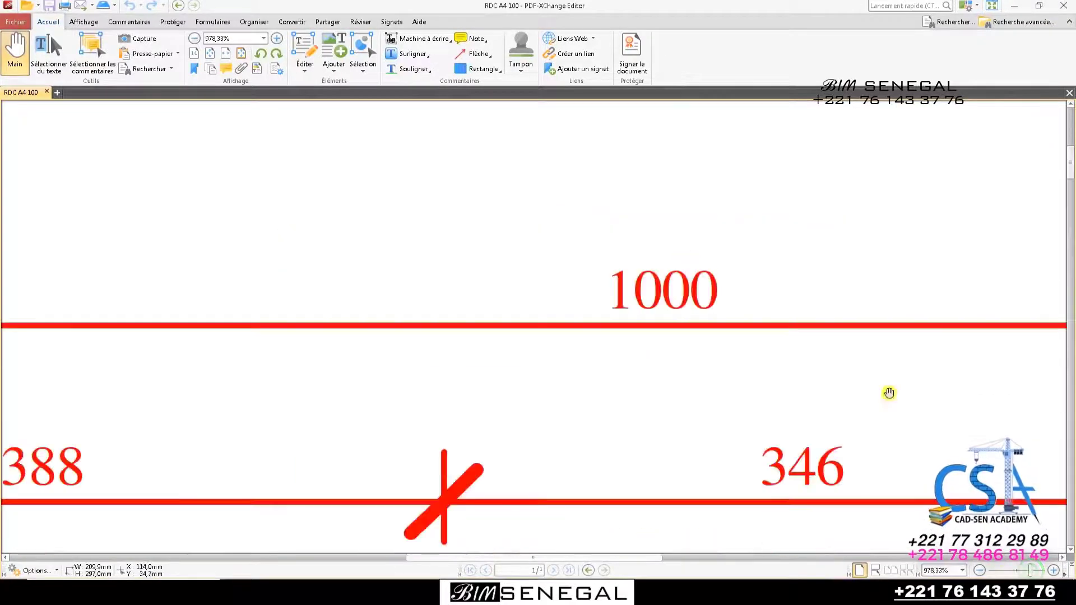
pyautogui.click(1025, 570)
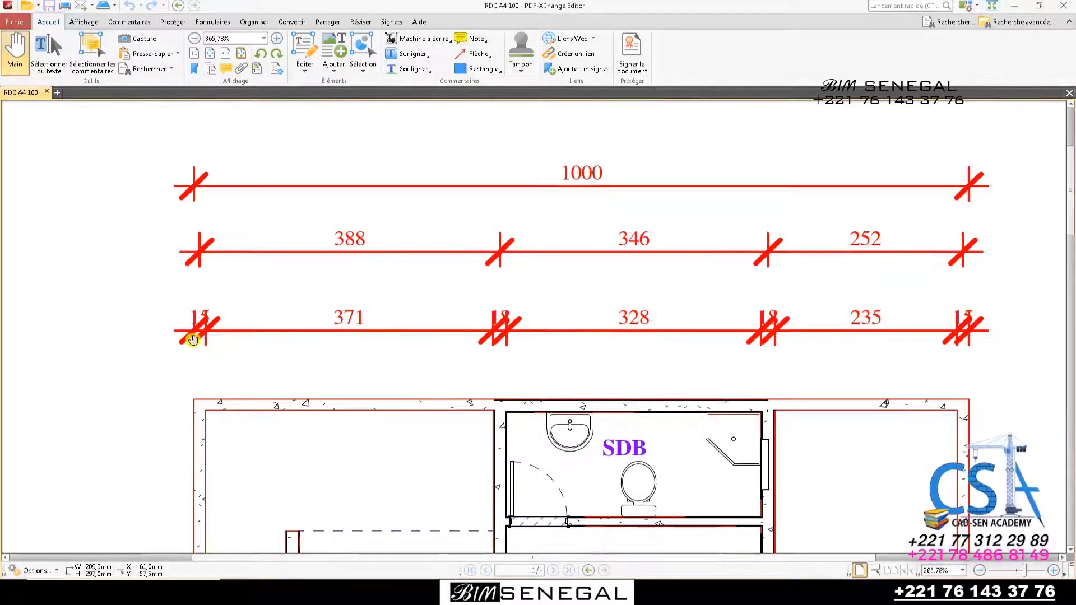
pyautogui.moveTo(193, 341); pyautogui.dragTo(203, 178)
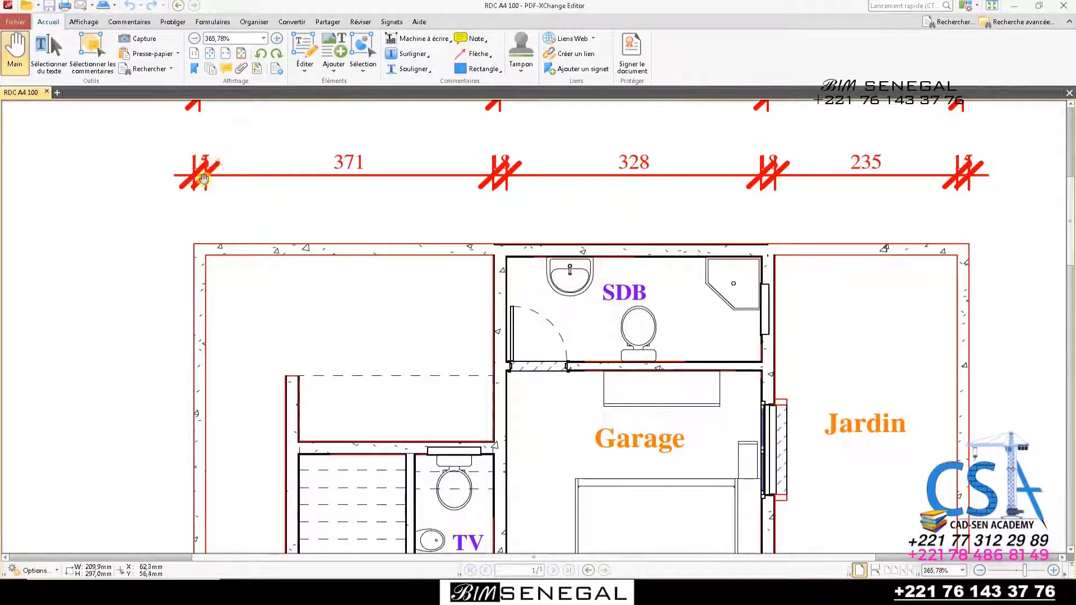
pyautogui.scroll(2, 685, 243)
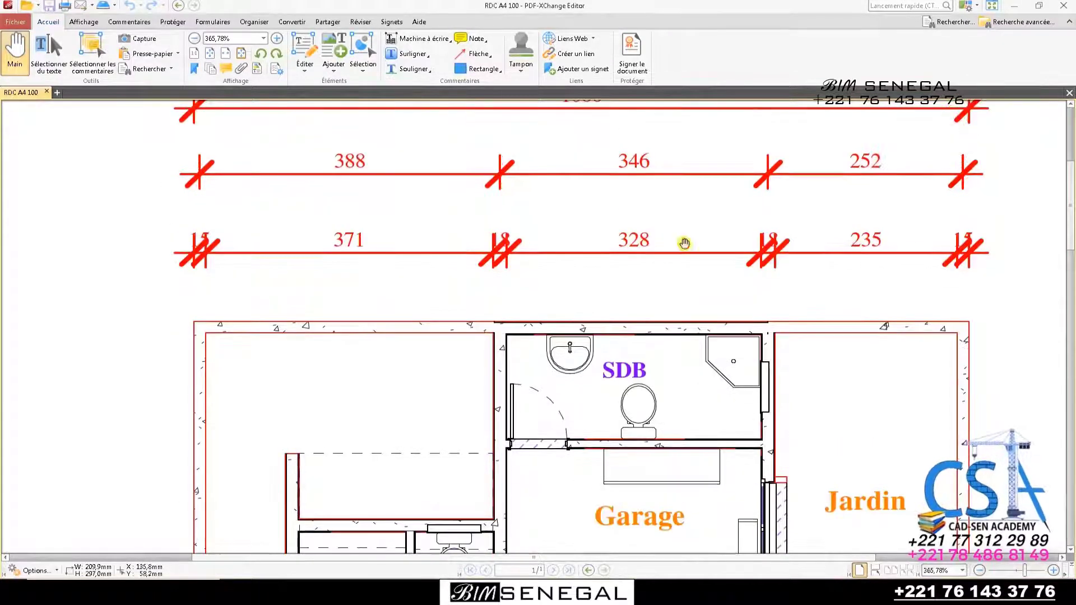
pyautogui.scroll(-10, 685, 243)
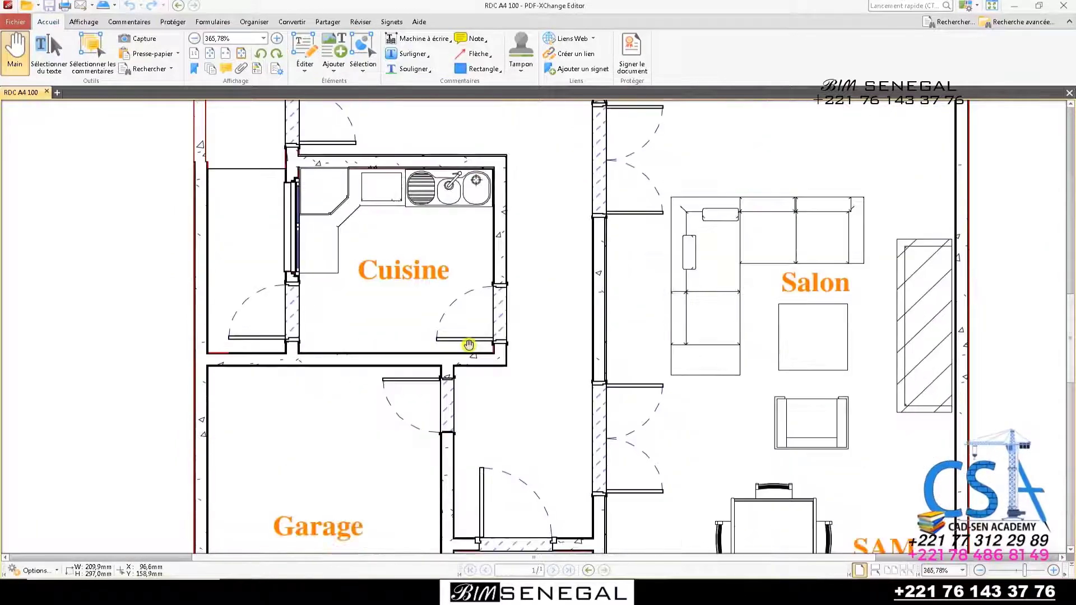
# Review the room labels, door swings and furniture from the entrance and garage up to the stairs and garden in the exported RDC plan.
pyautogui.scroll(-5, 468, 345)
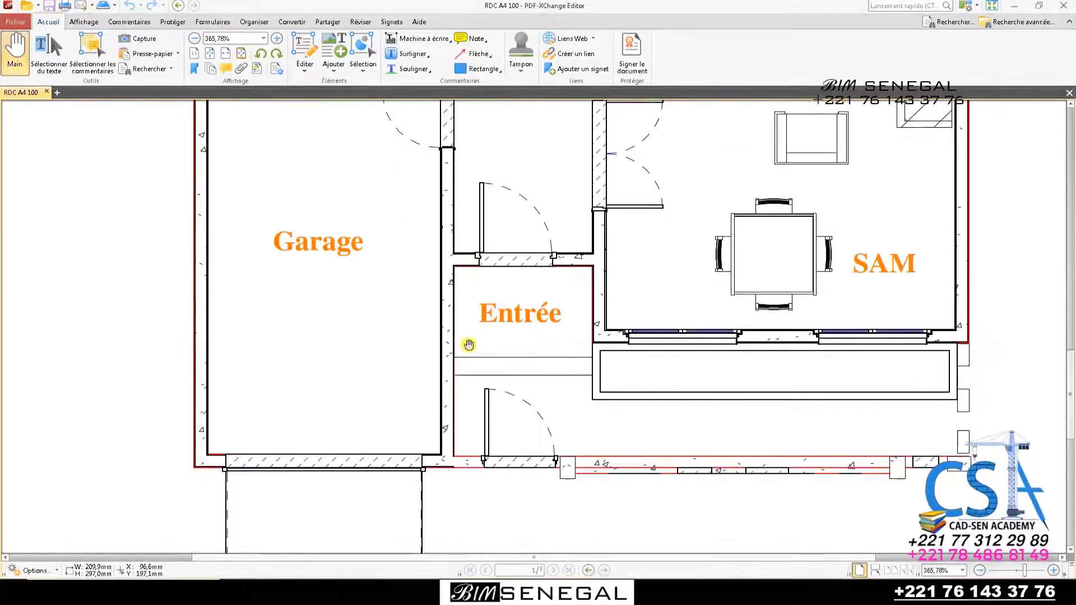
pyautogui.scroll(-2, 469, 345)
pyautogui.scroll(1, 469, 344)
pyautogui.scroll(-1, 468, 345)
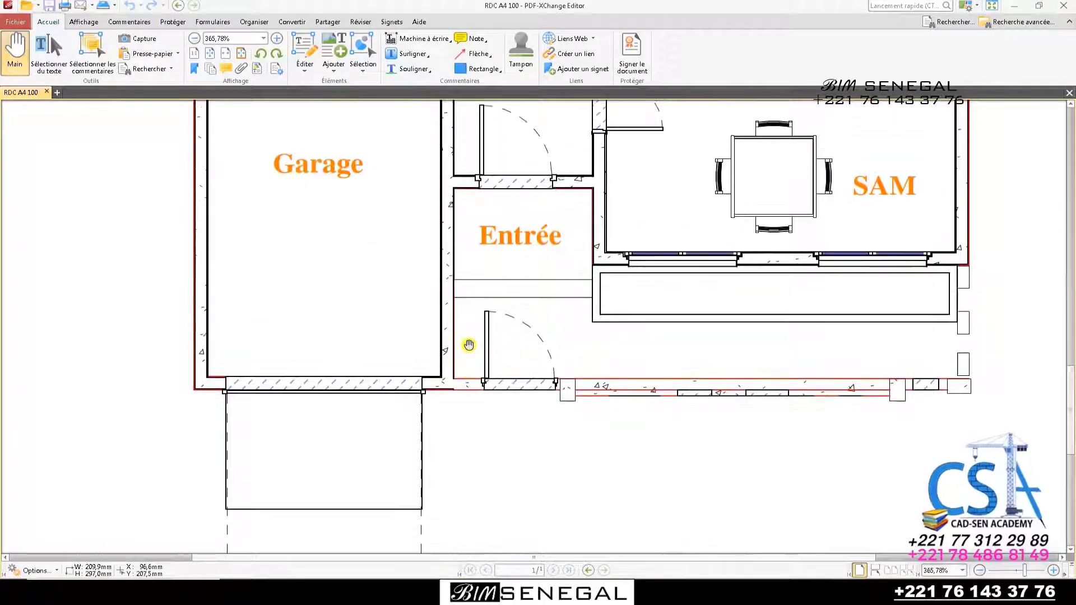
pyautogui.scroll(2, 468, 344)
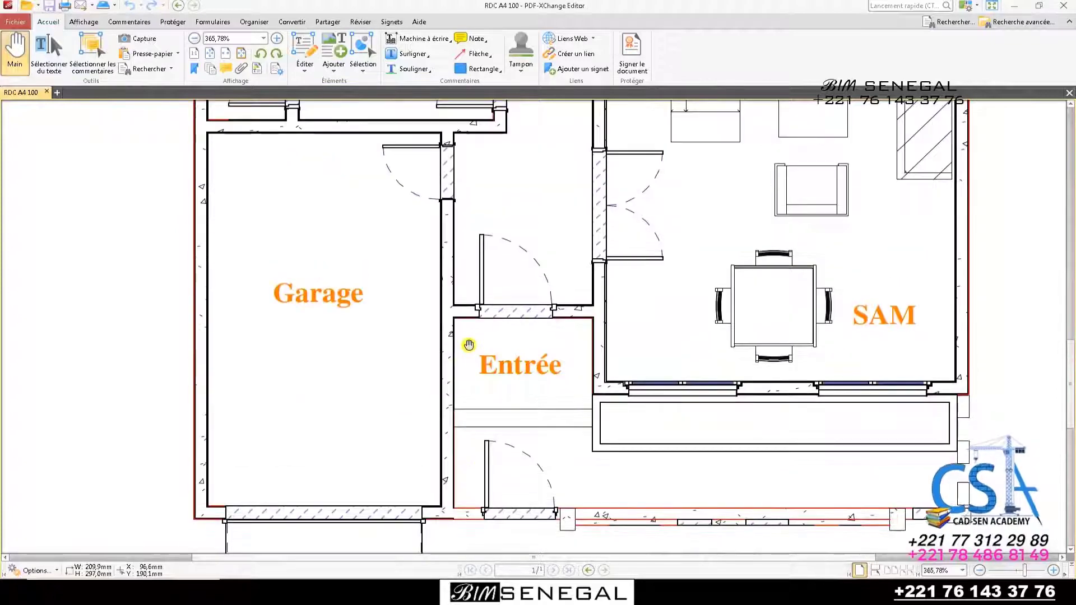
pyautogui.scroll(5, 468, 345)
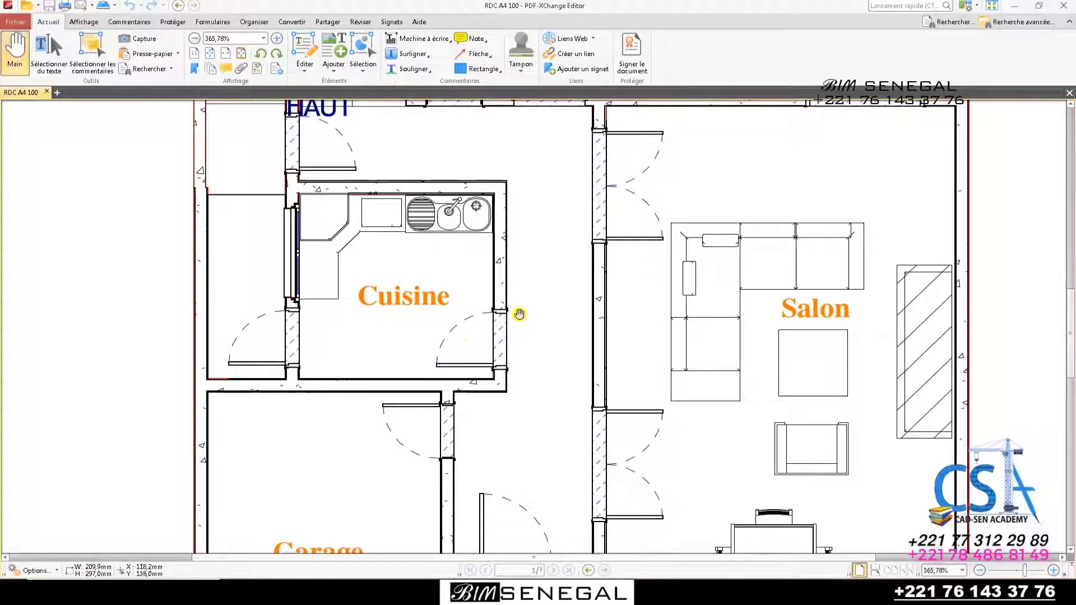
pyautogui.scroll(6, 519, 339)
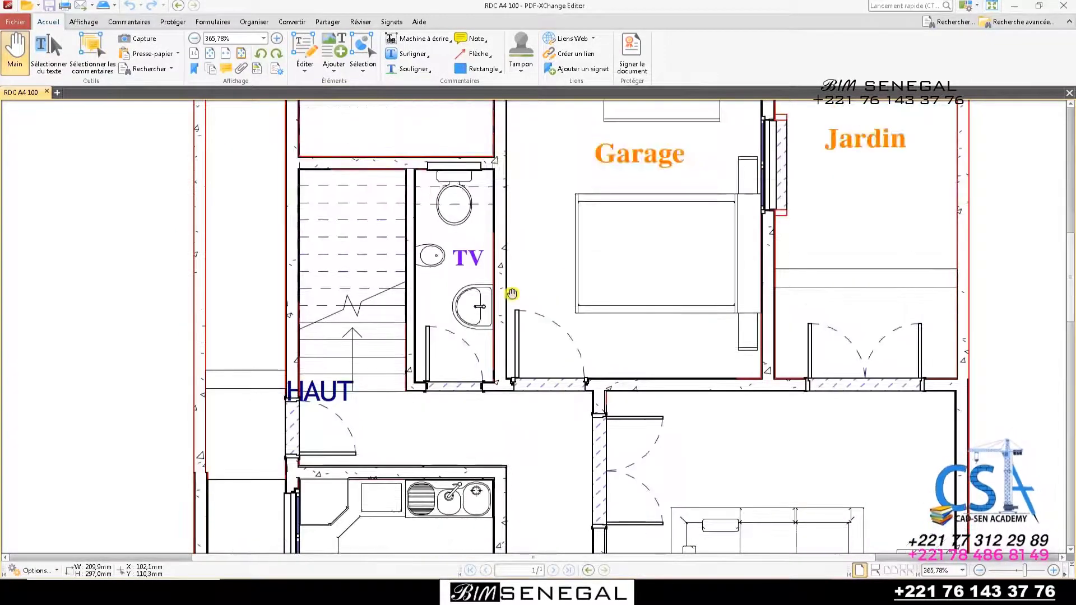
pyautogui.scroll(-3, 512, 290)
pyautogui.scroll(-5, 501, 295)
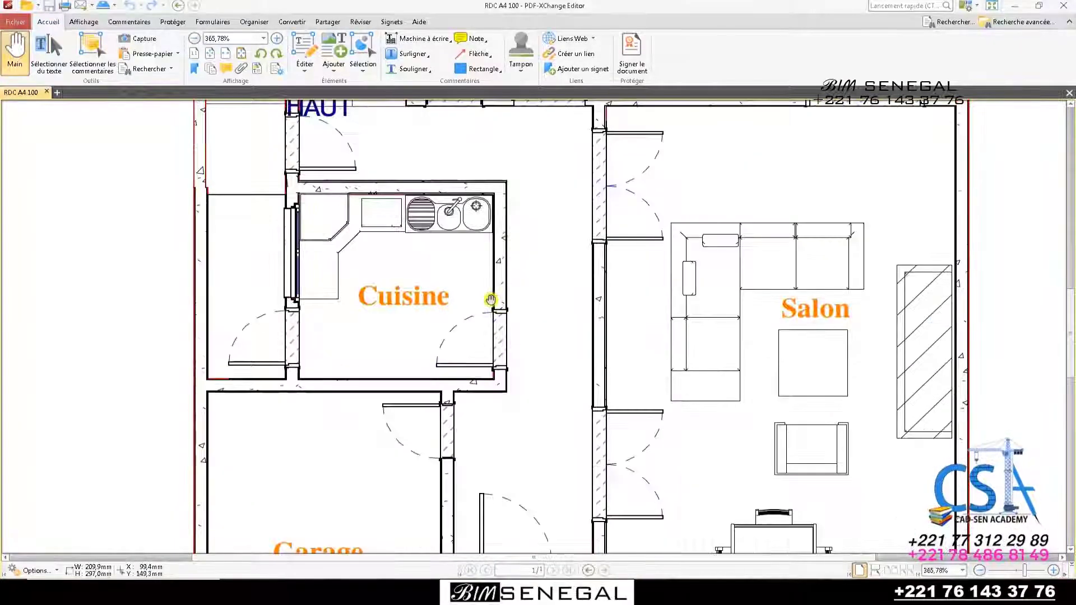
pyautogui.scroll(-5, 486, 311)
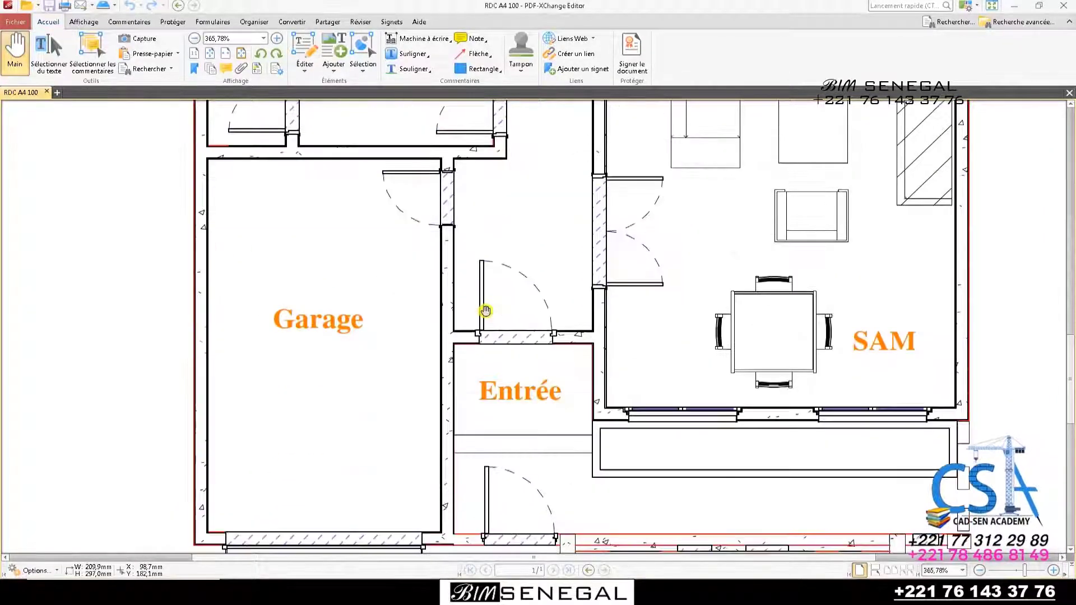